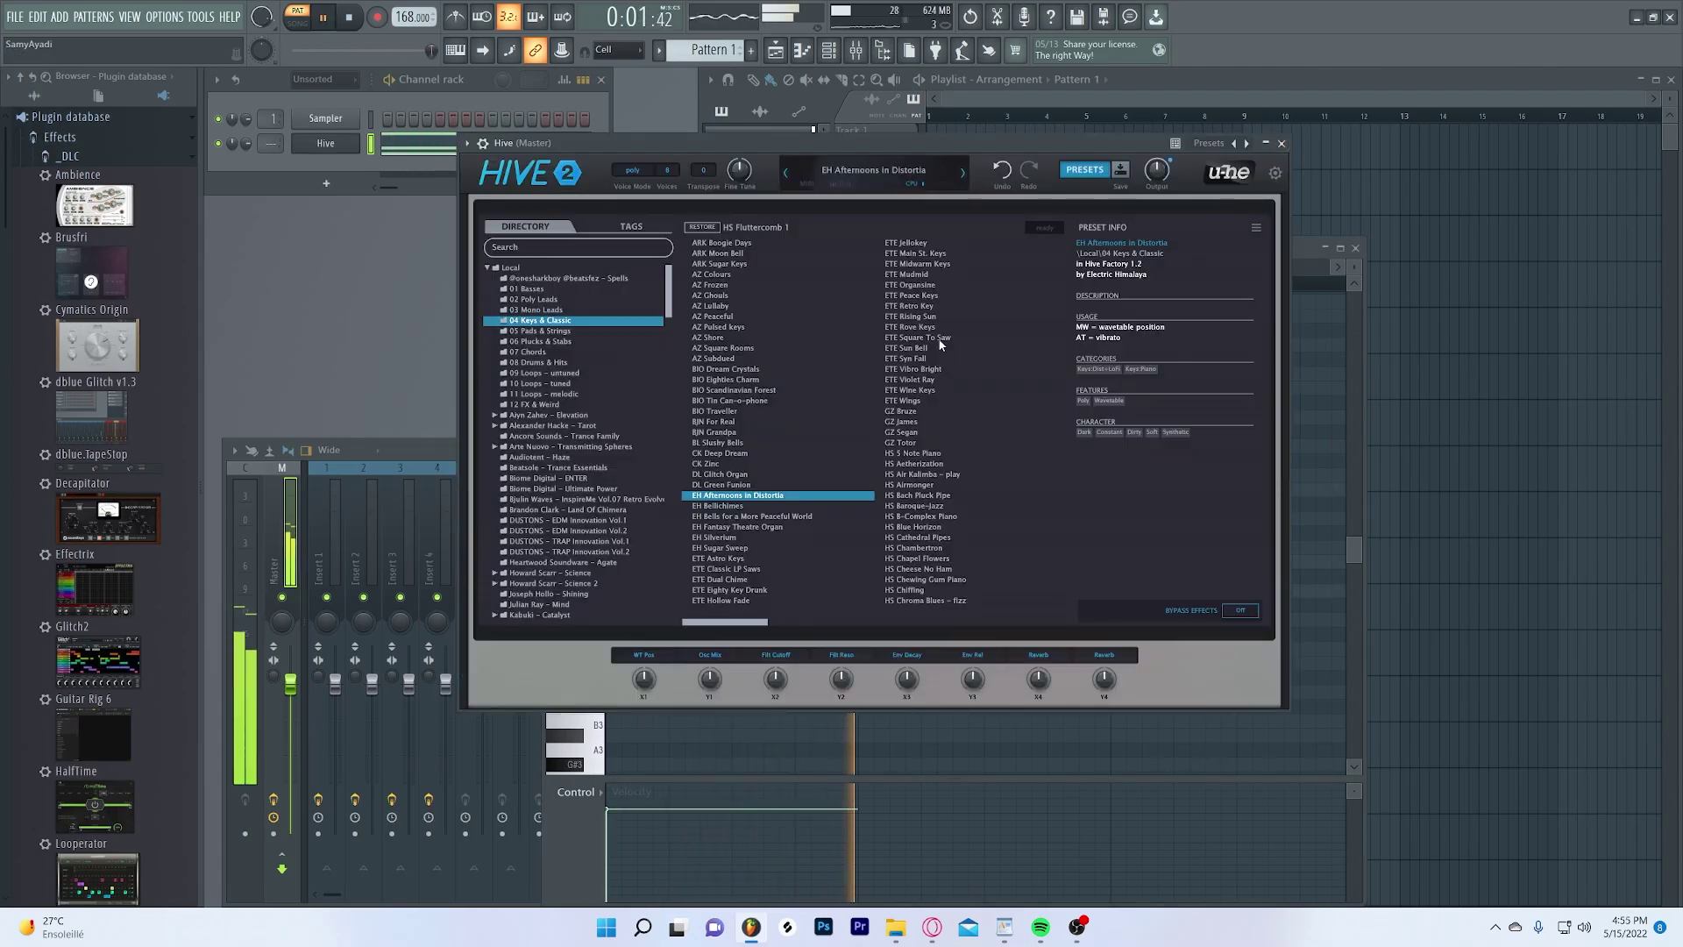
- Add consecutive quarter notes A#4, B4 and A#4 from beat 2 of bar 1, between Hive's held notes, and play them back
key("Escape")
left_click_drag(684, 562, 744, 562)
key("space")
key("space")
left_click_drag(917, 562, 858, 562)
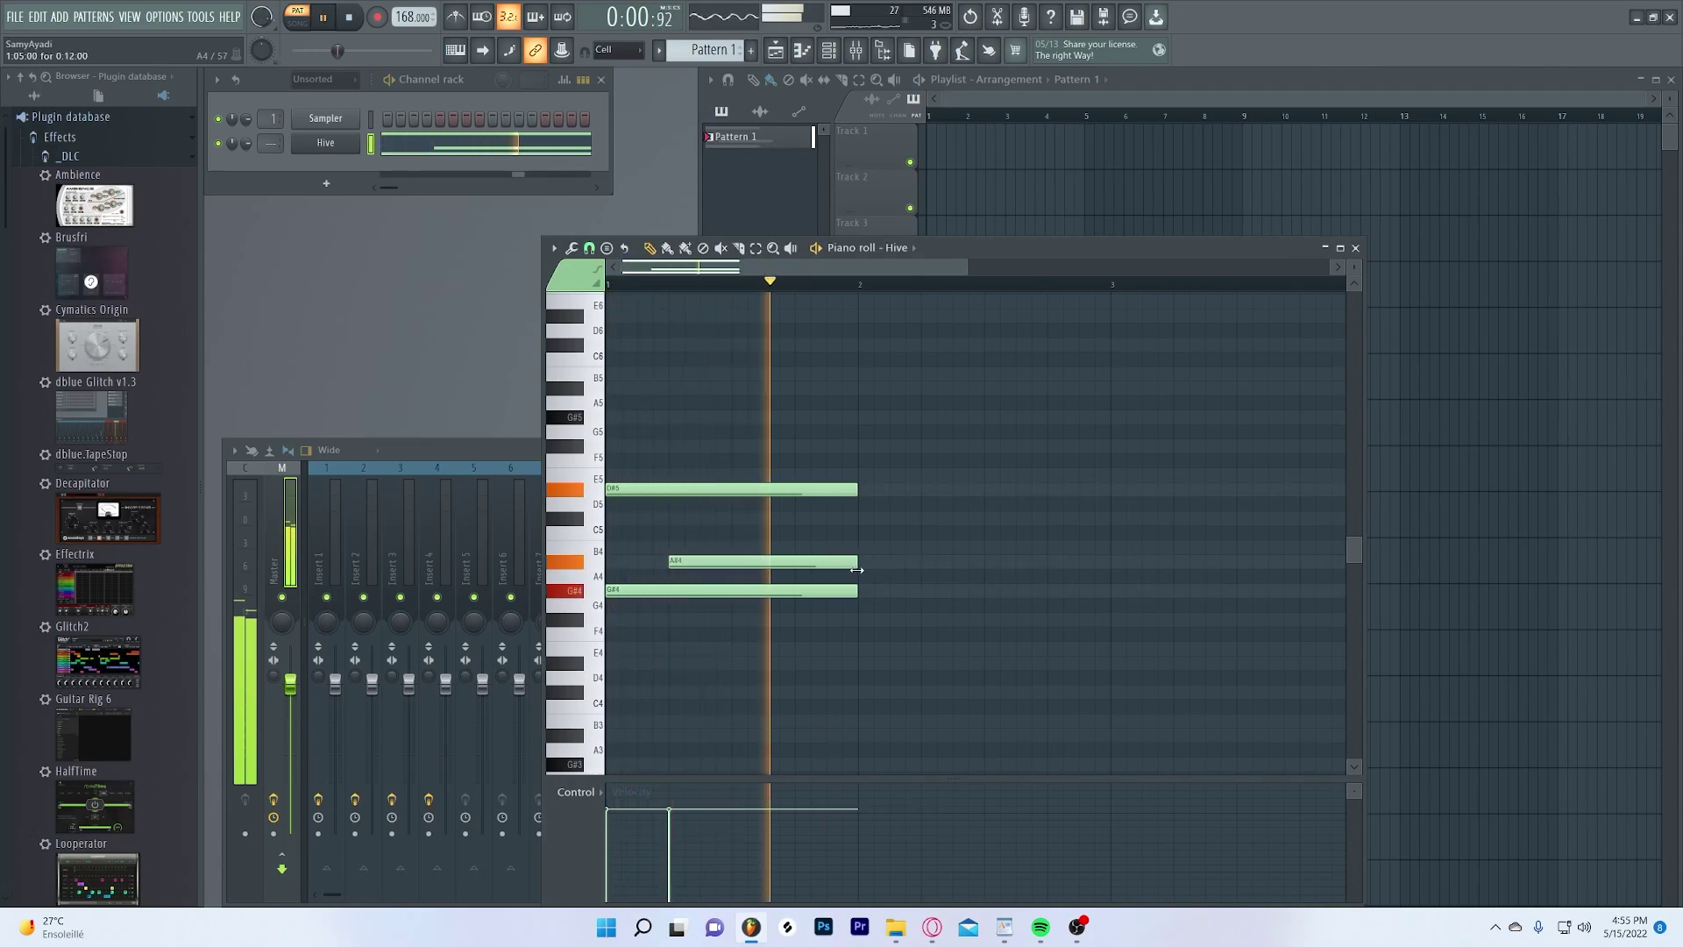
left_click(756, 547)
key("space")
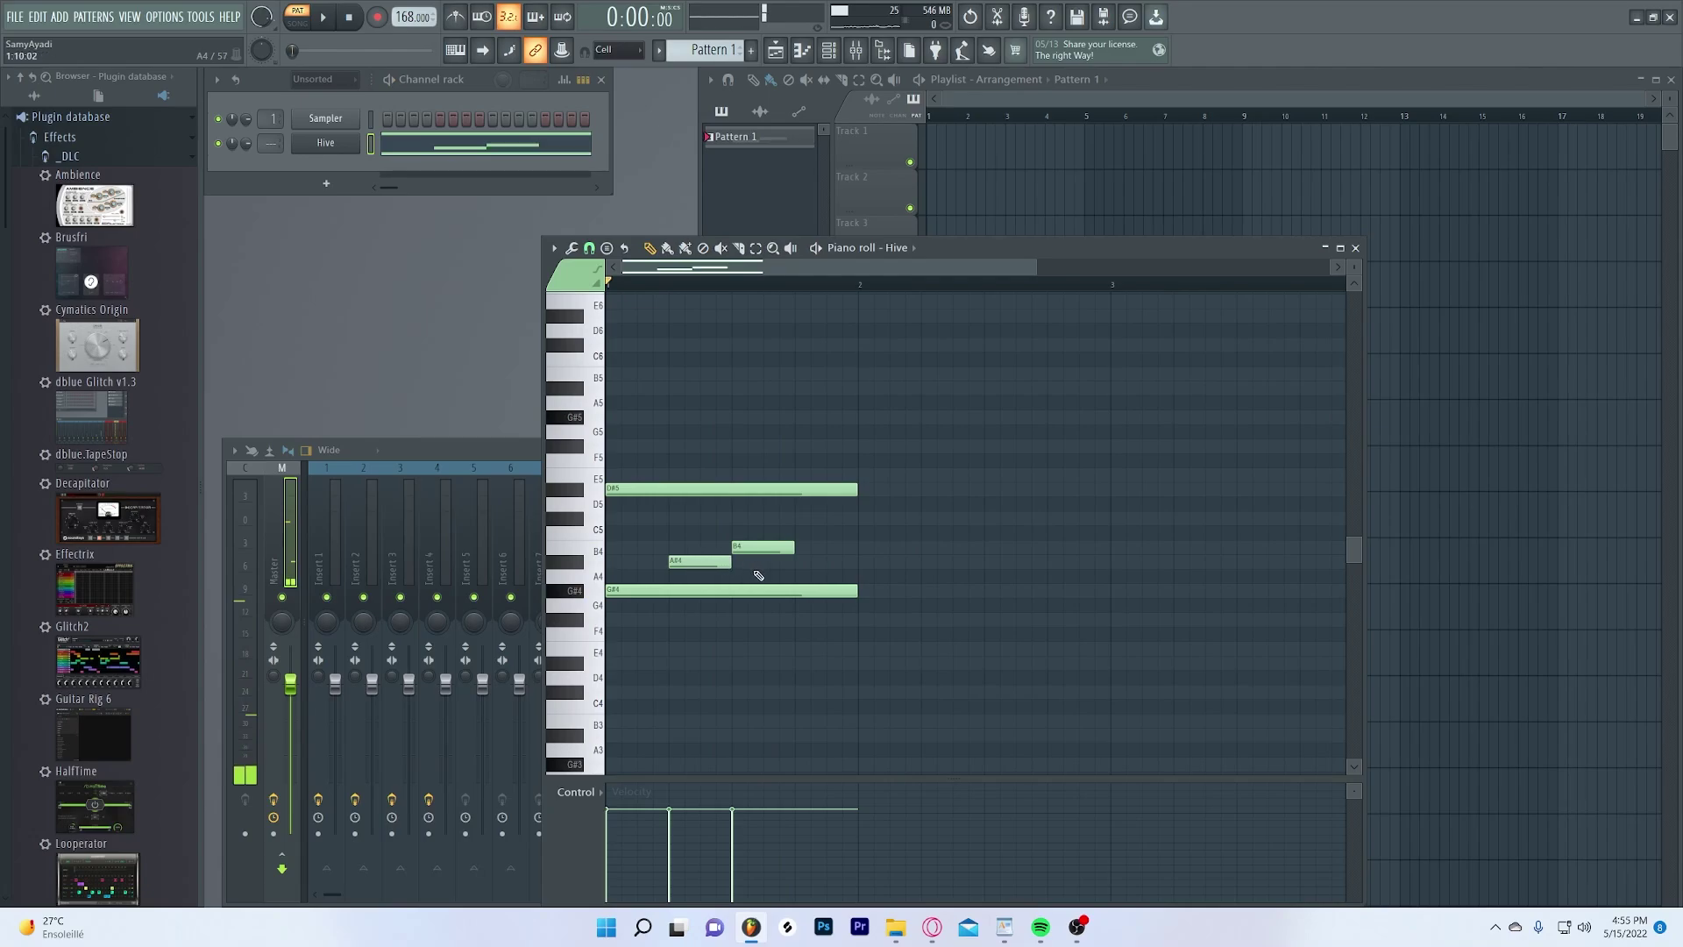
left_click(807, 561)
key("space")
scroll(996, 556, "down", 2)
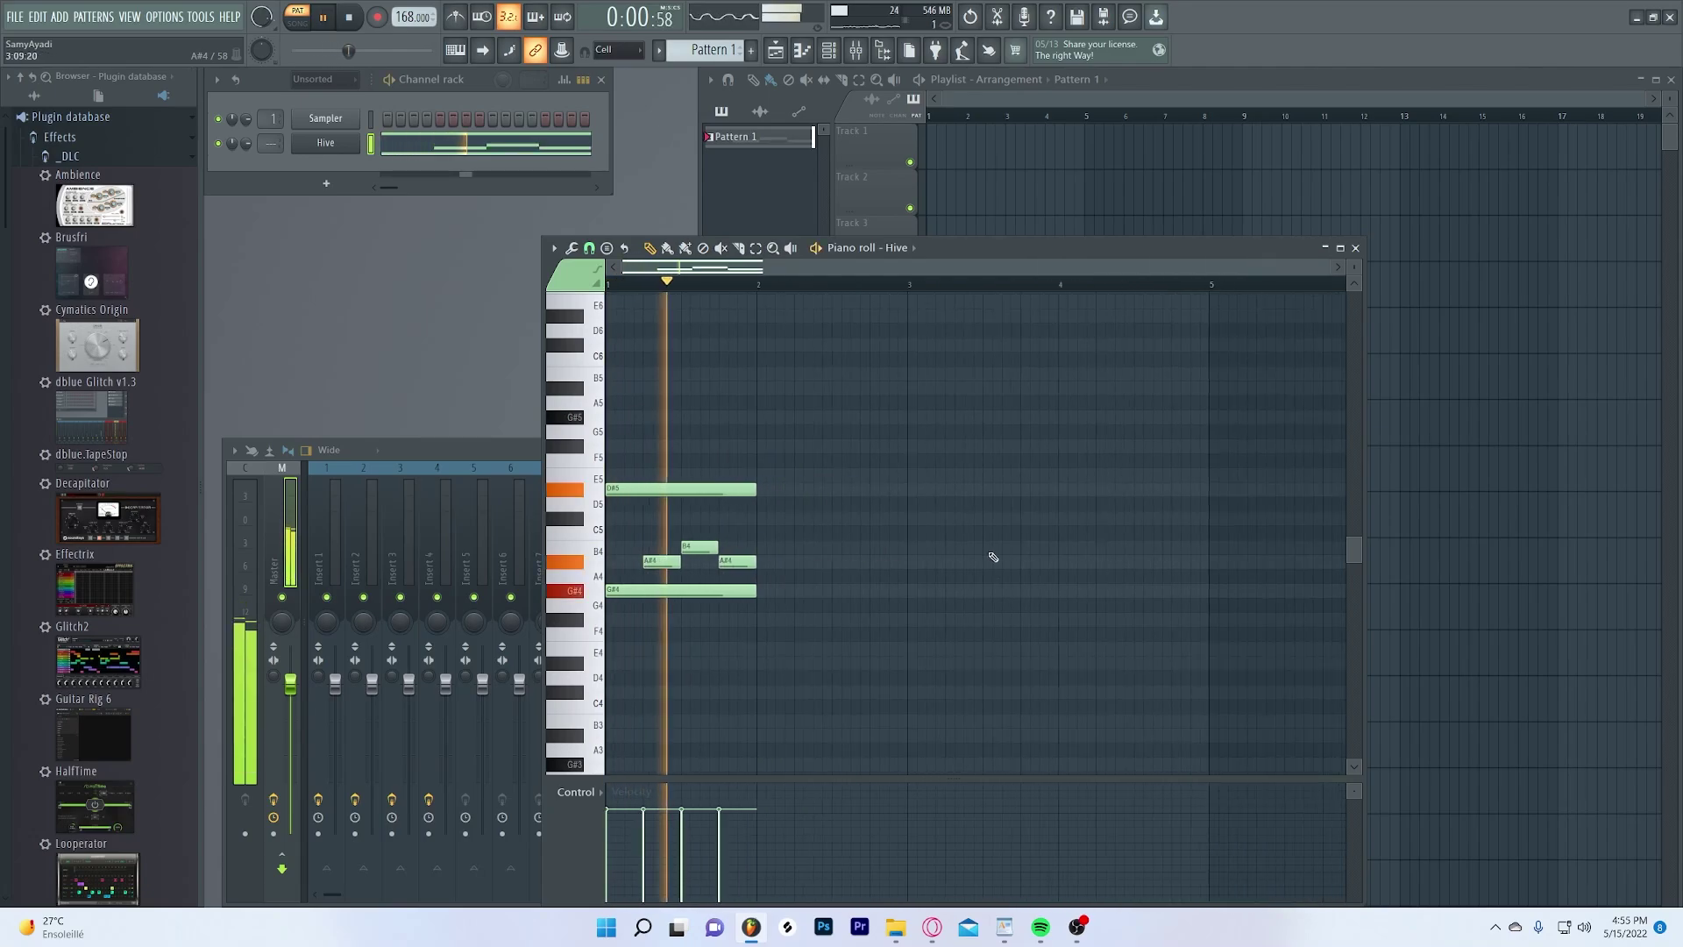
- Duplicate bar 1's notes into bar 2 and raise all the Hive notes by one octave
left_click_drag(856, 456, 799, 588)
key("space")
left_click(851, 691, "ctrl")
left_click(850, 691)
right_click(855, 692)
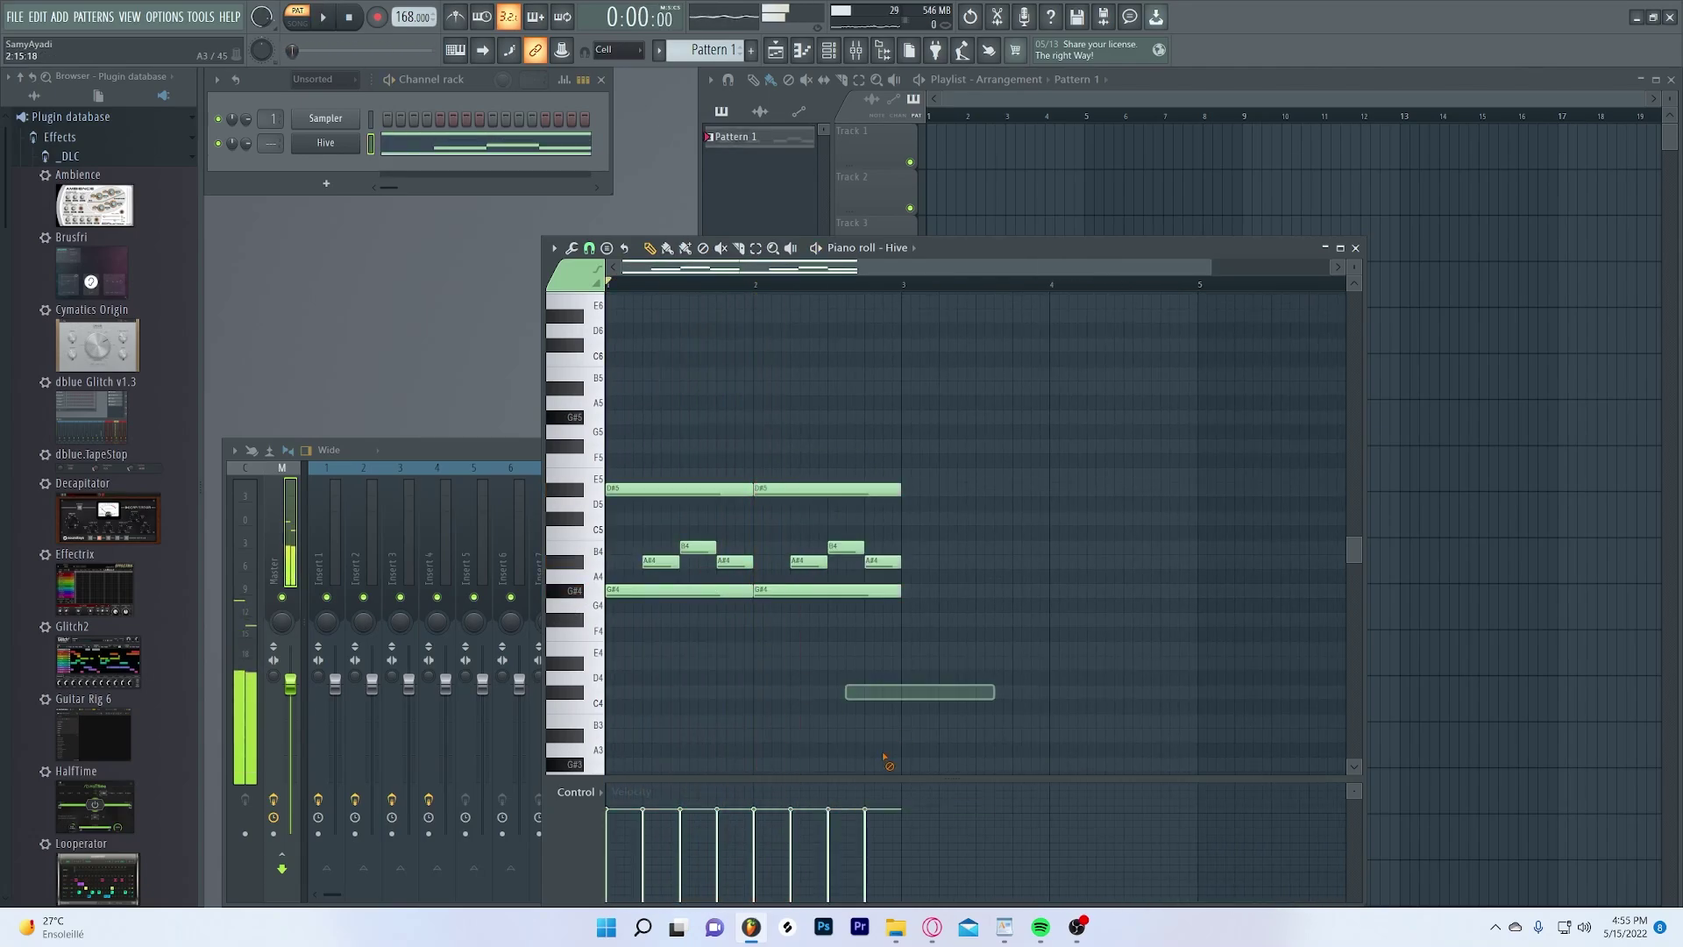
left_click_drag(1009, 395, 624, 568)
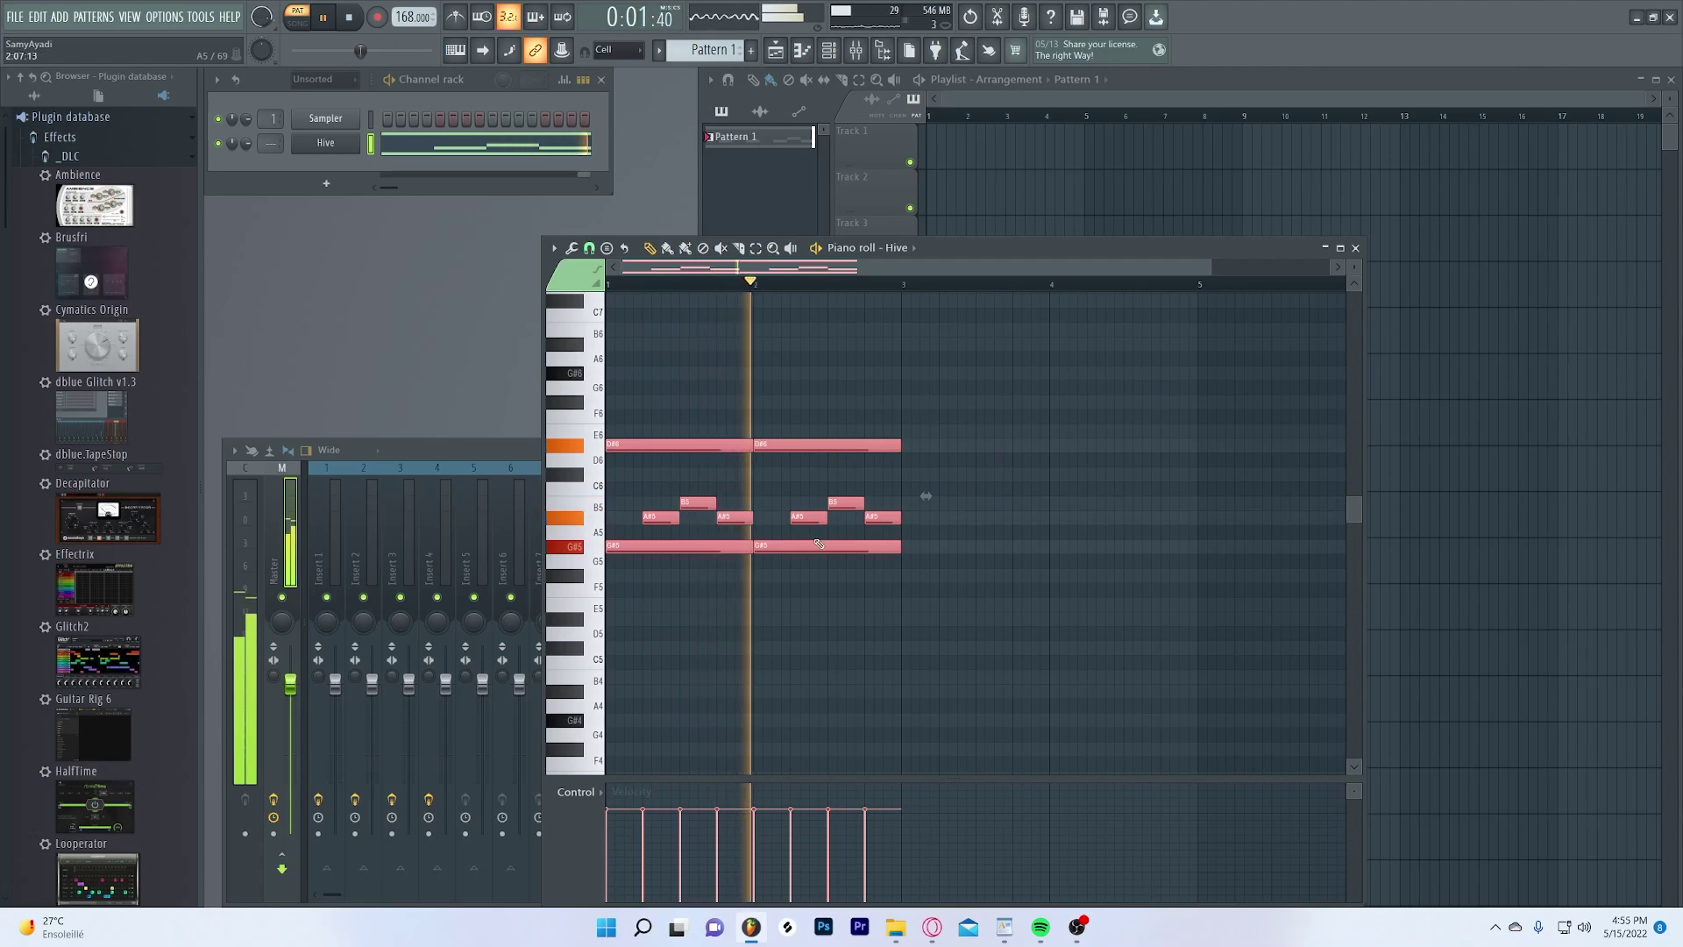
- Duplicate the two bars into bars 3 and 4, and transpose bar 4's notes down five semitones
key("ctrl+b")
left_click(1056, 605)
key("space")
key("ctrl+z")
left_click_drag(1263, 380, 1097, 603)
key("shift+Down")
key("shift+Down")
key("shift+Down")
key("shift+Down")
key("shift+Down")
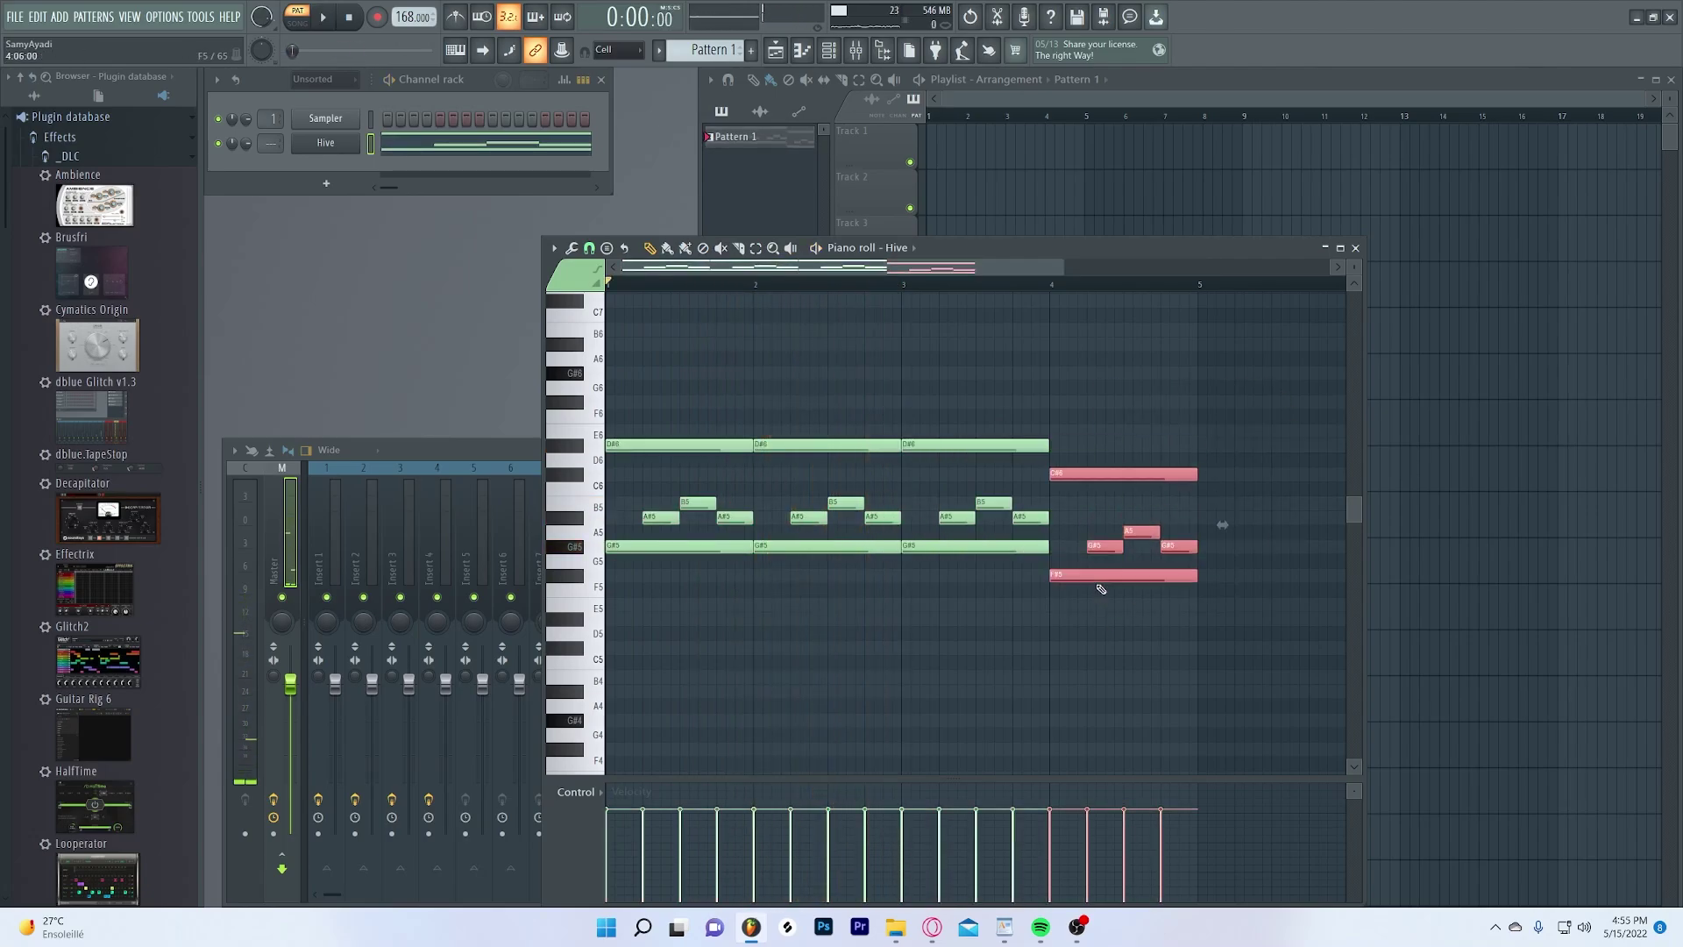
key("space")
- Lower the two short F5 notes in bar 4 to E5 and close Hive's piano roll
left_click(1097, 587, "ctrl")
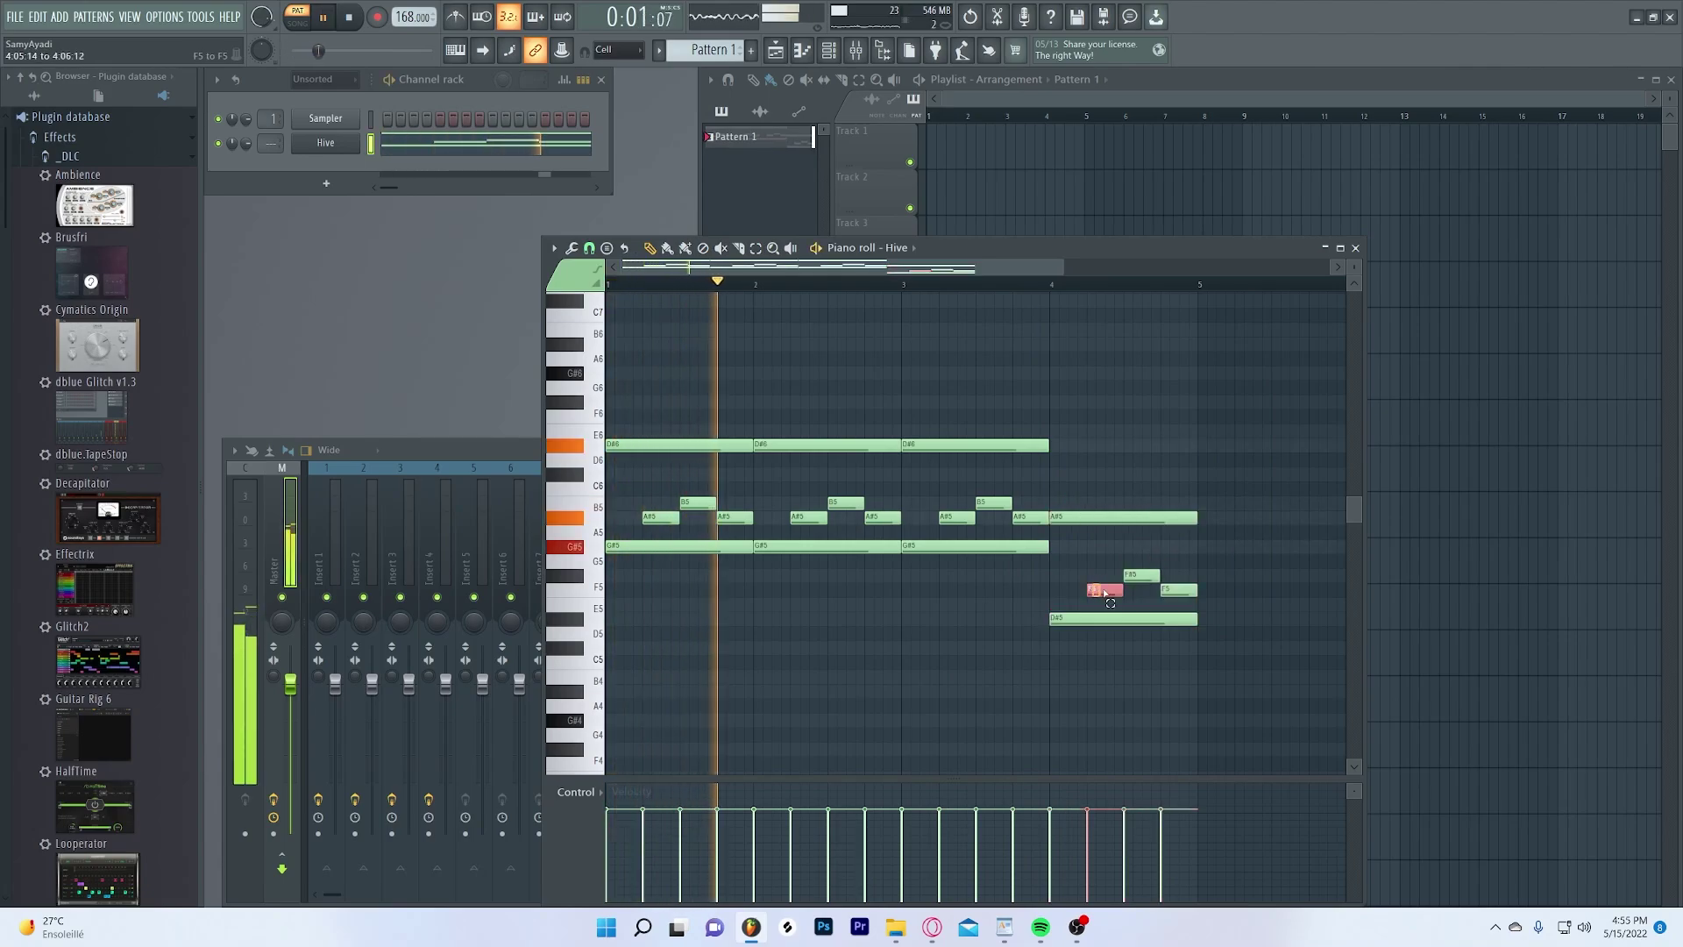
left_click(1183, 590, "ctrl+shift")
left_click_drag(1185, 591, 1189, 610)
left_click(1259, 429)
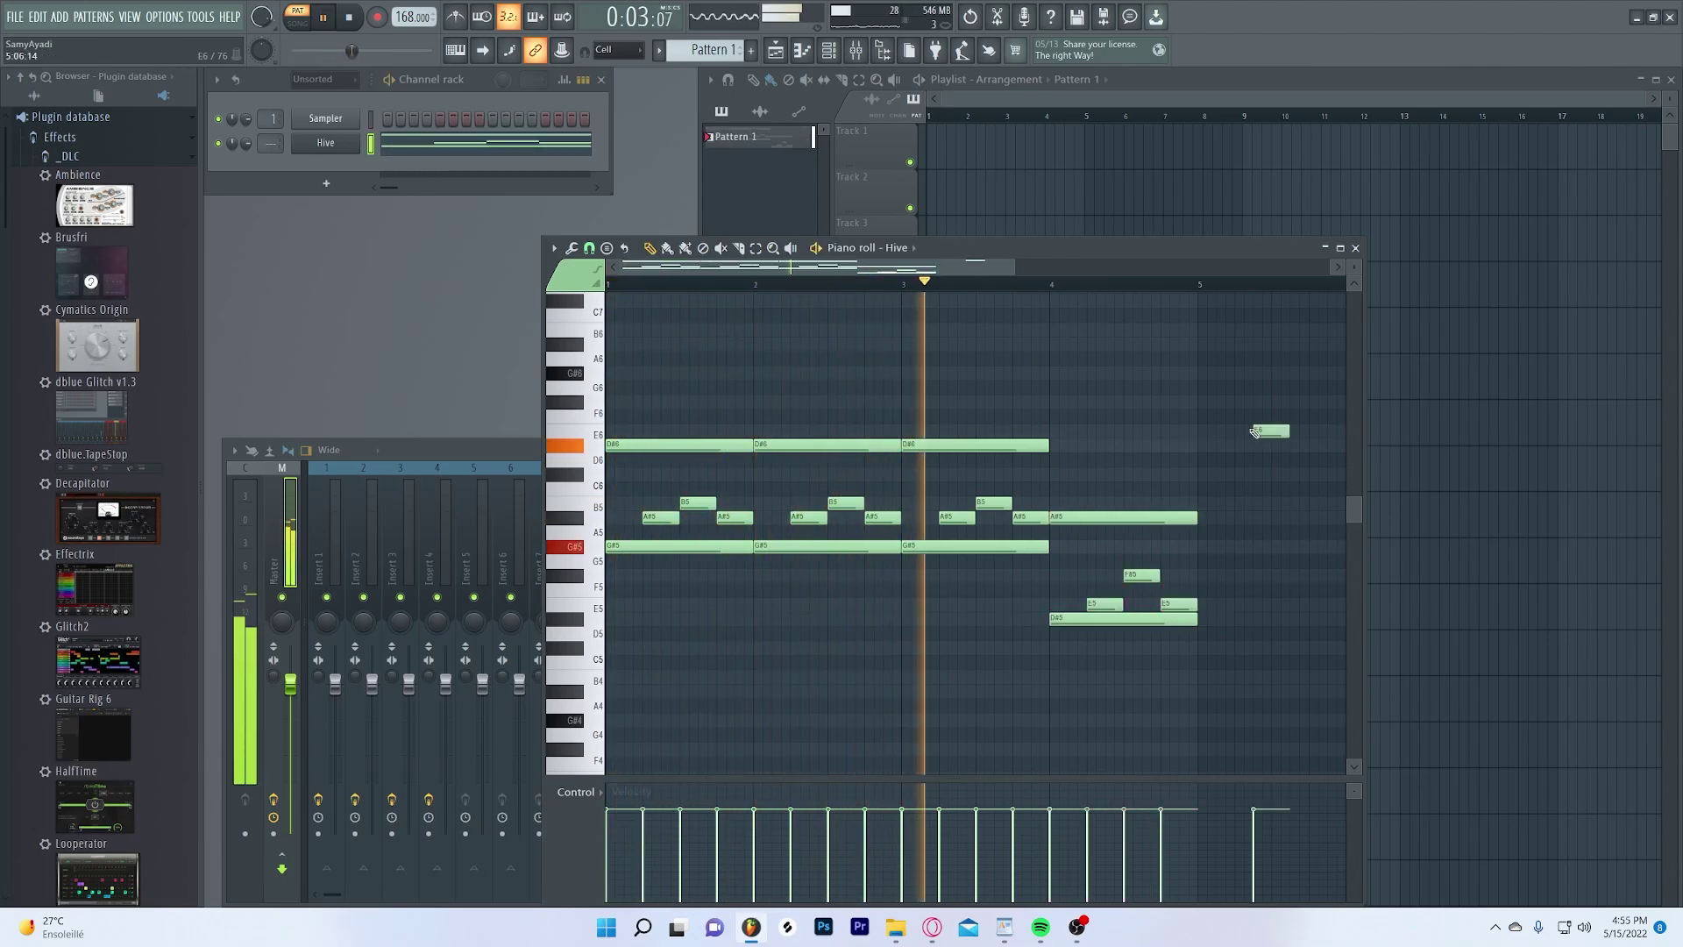
right_click(1262, 429)
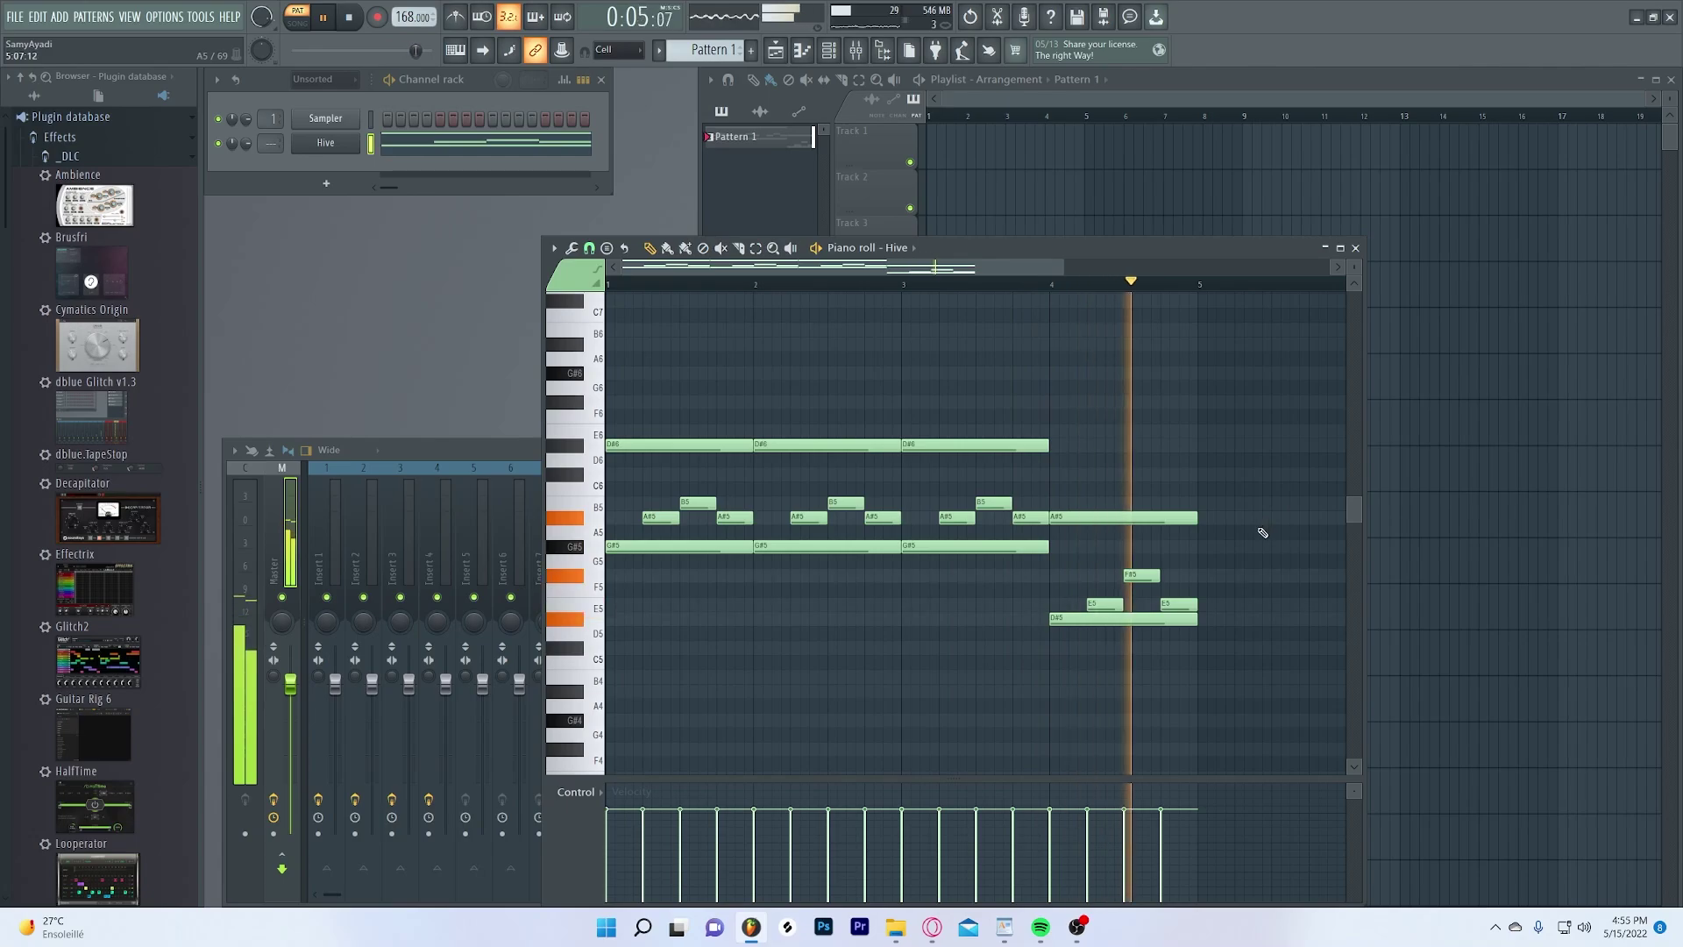
key("space")
left_click(1355, 249)
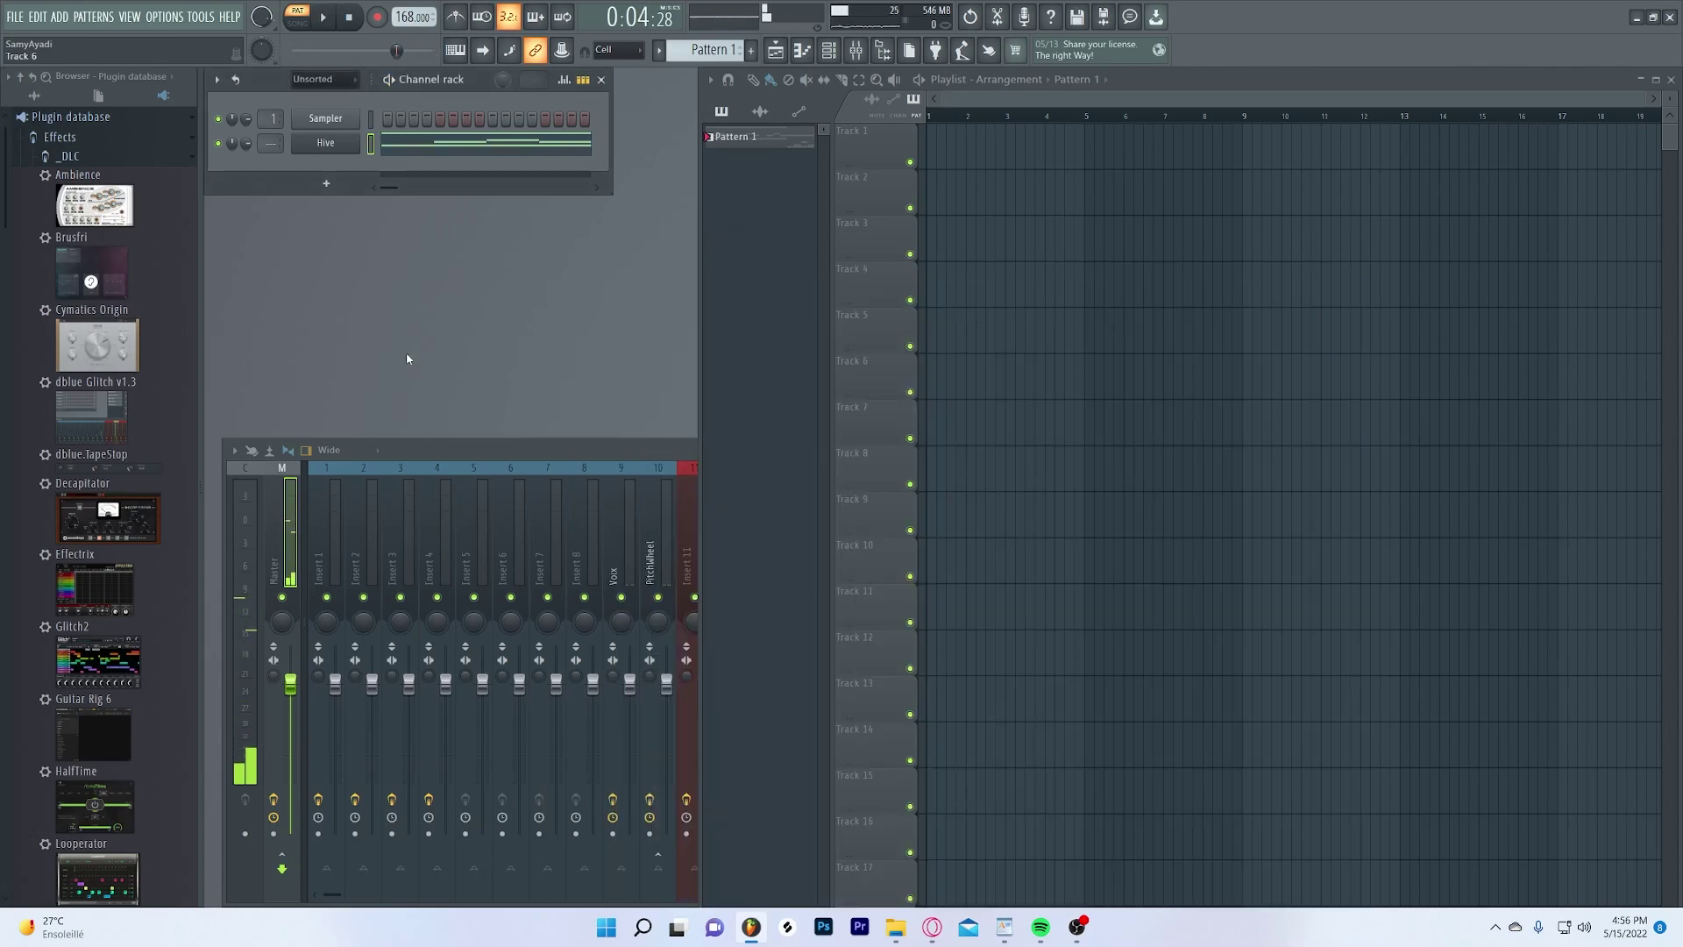
- Route the Hive channel to mixer track 1 and turn the dial of the Pitchwheel effect during playback
left_click_drag(270, 143, 270, 134)
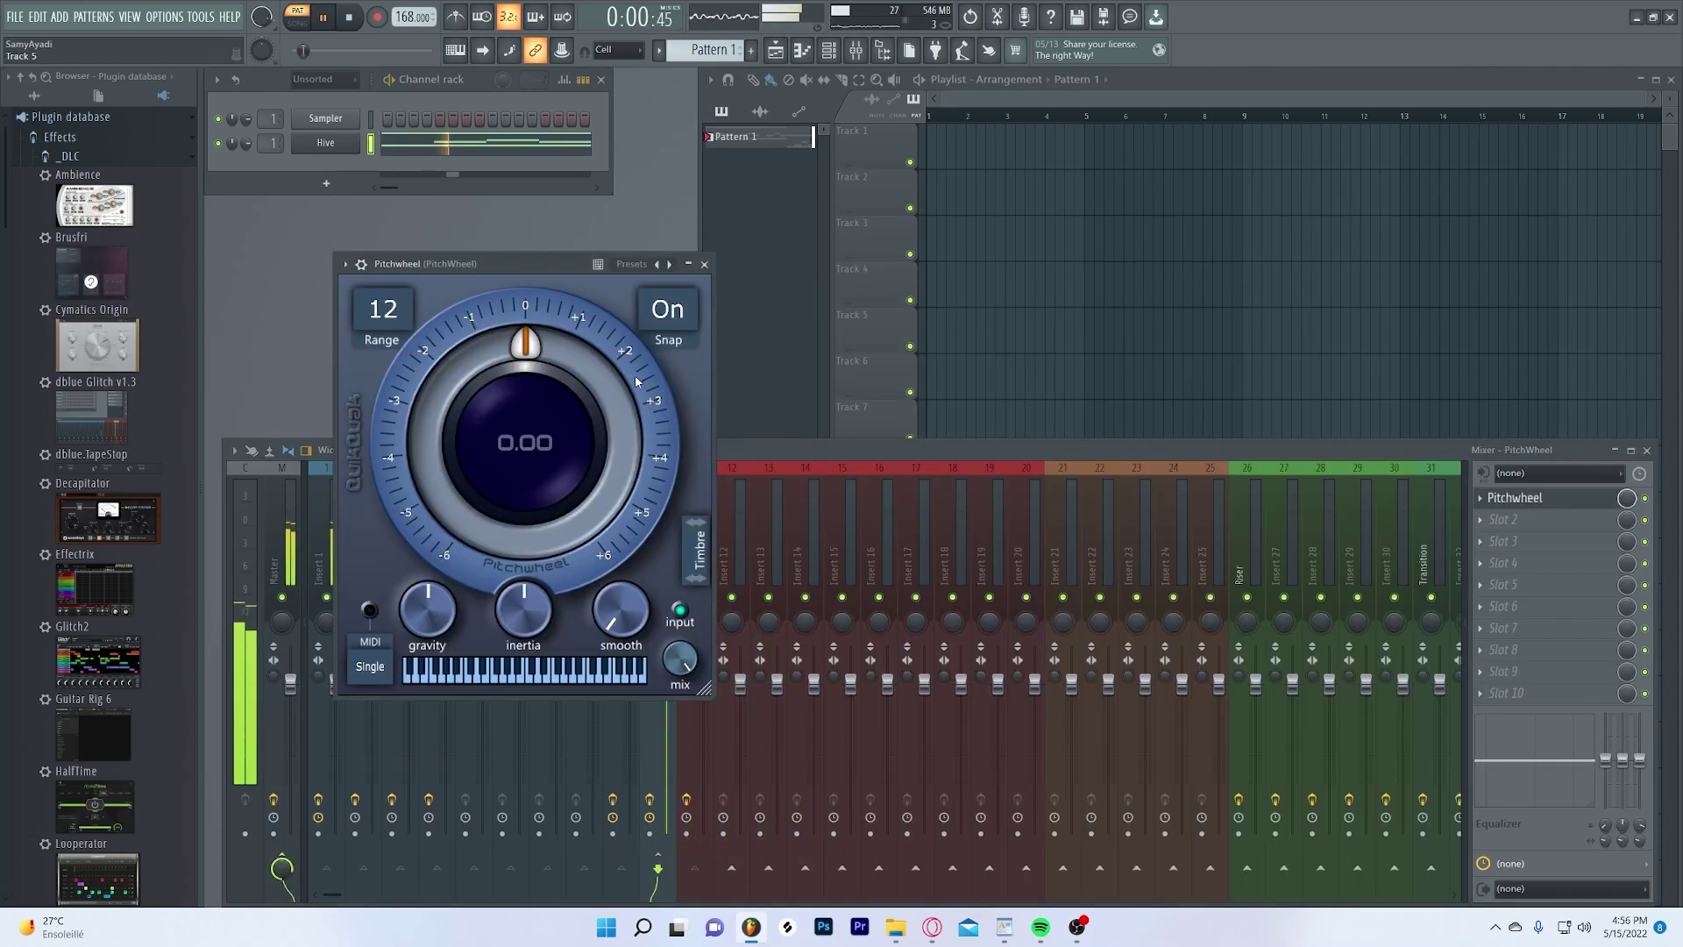
left_click_drag(632, 372, 631, 418)
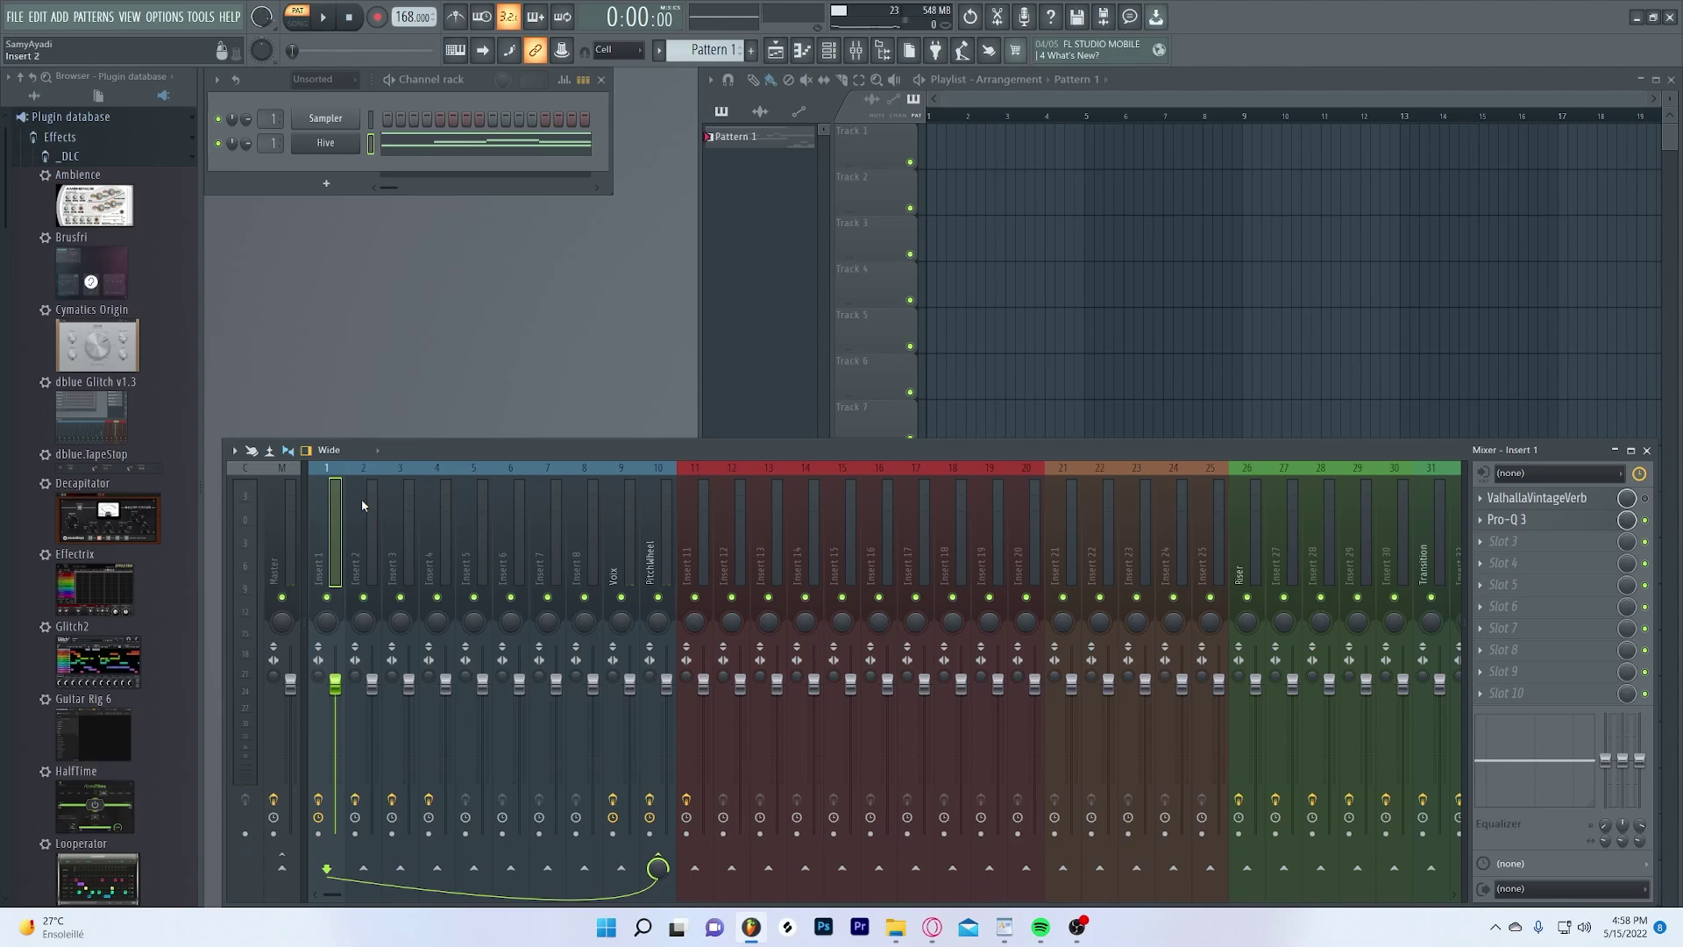
- Load Thermal on Insert 1 with the Subtle Sweetener preset at 100% dry/wet, and open ValhallaVintageVerb
left_click(1547, 523)
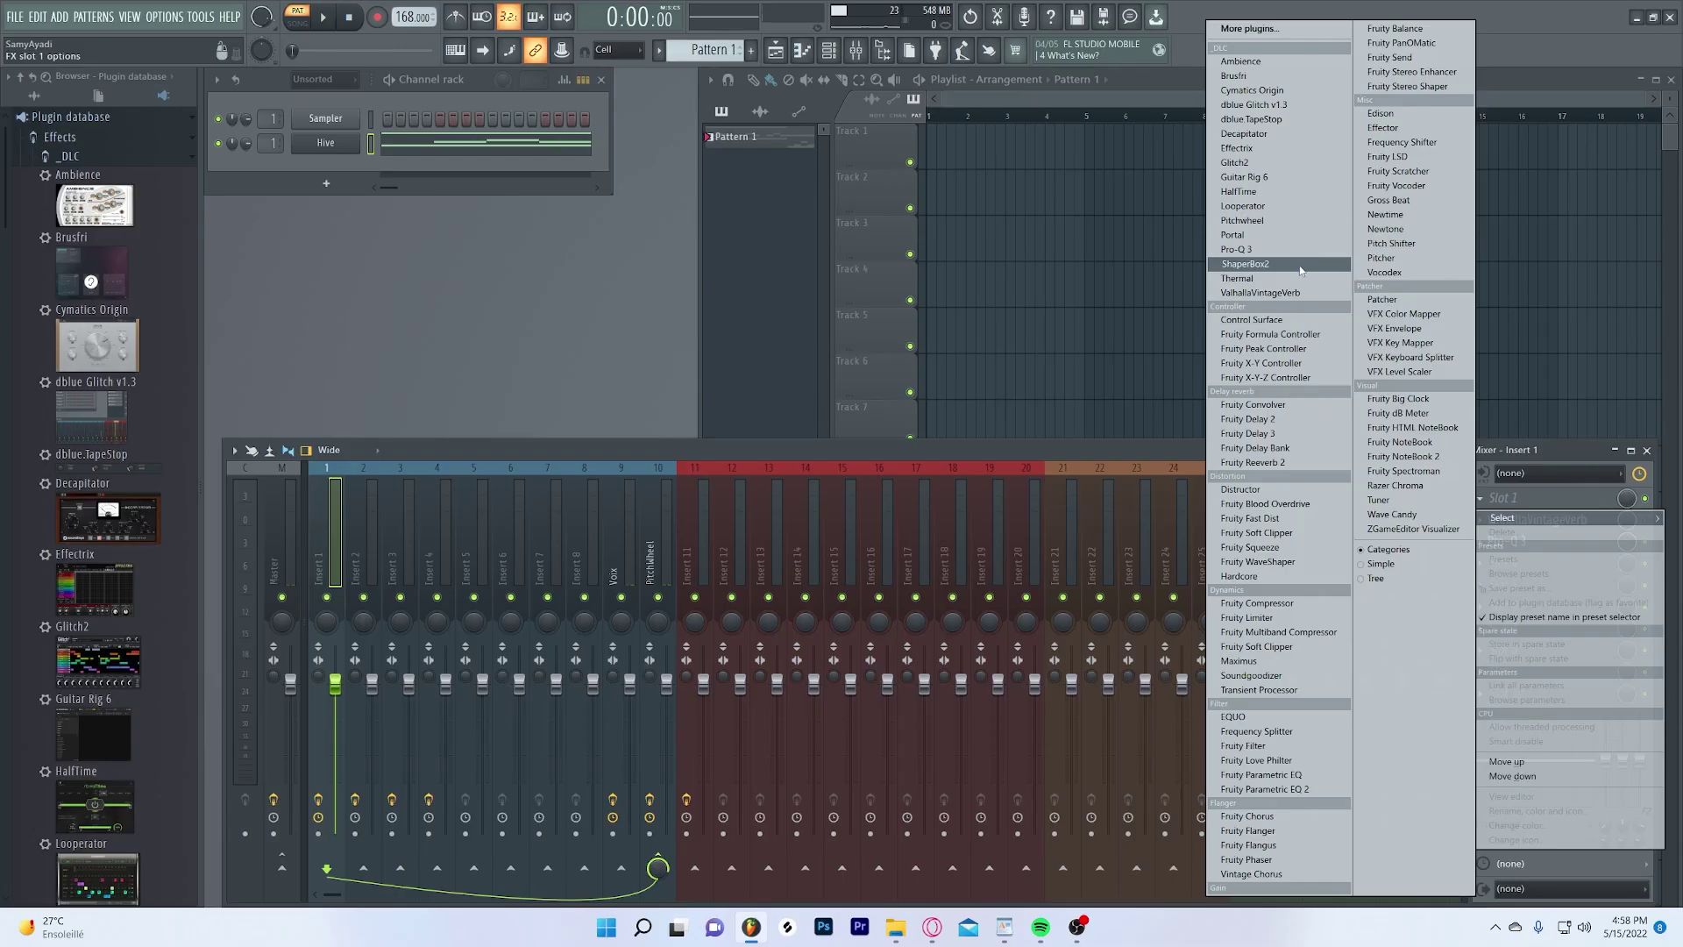
left_click(1279, 279)
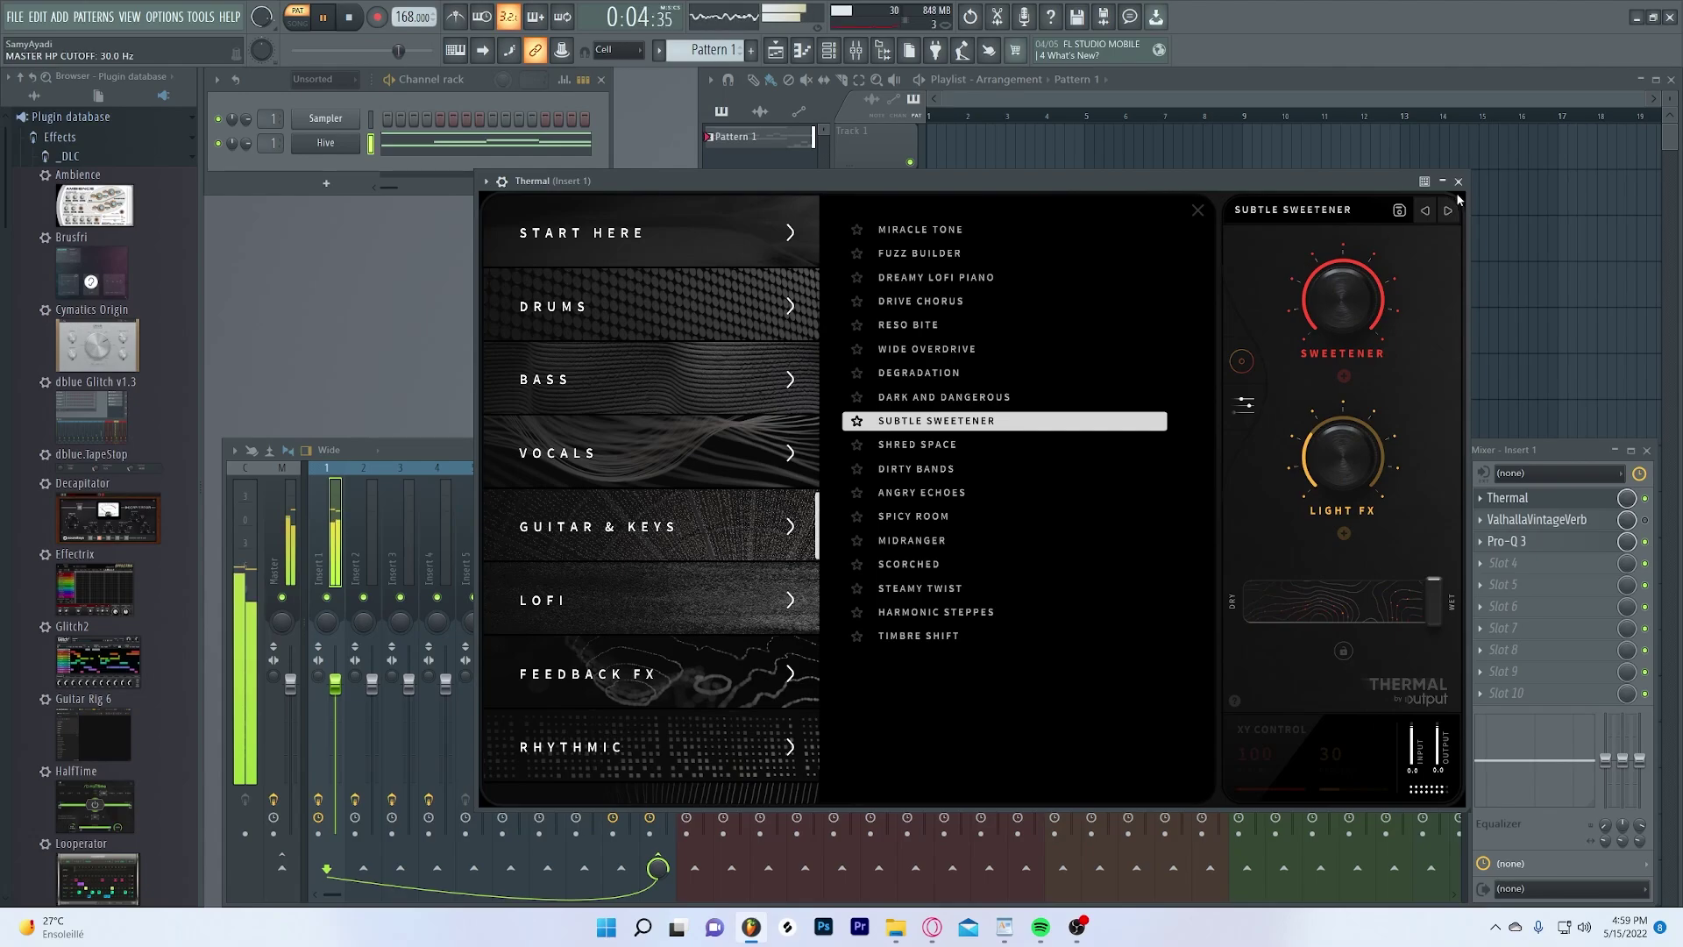
left_click_drag(1431, 601, 1497, 624)
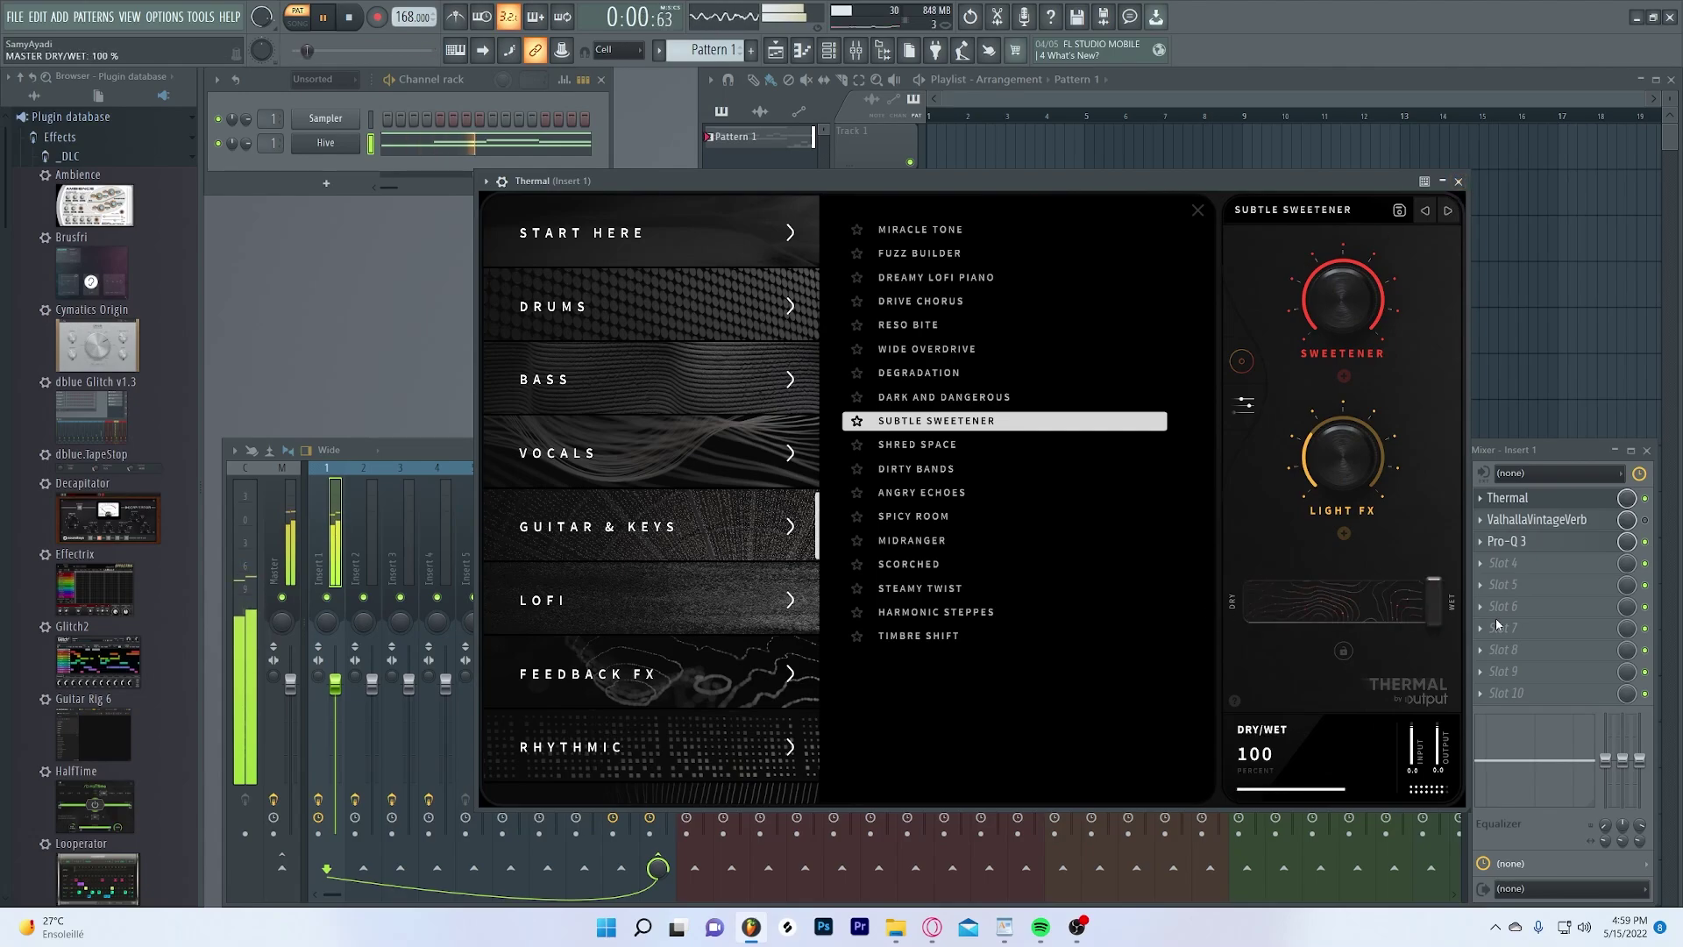
left_click(1458, 181)
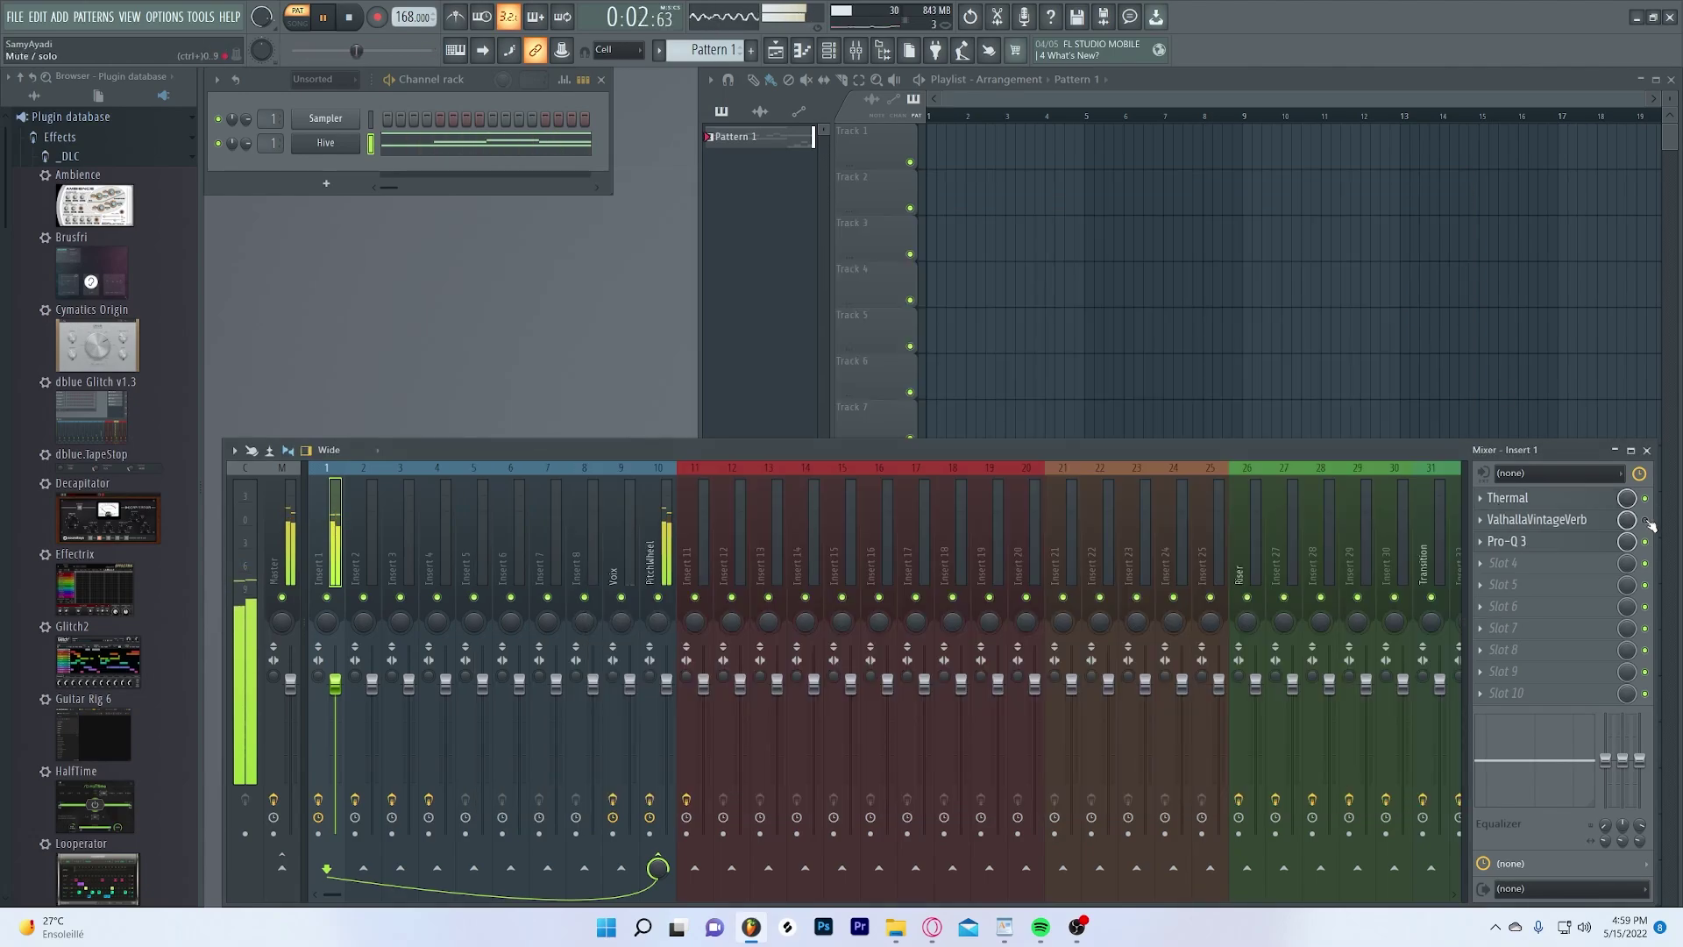
left_click(1543, 518)
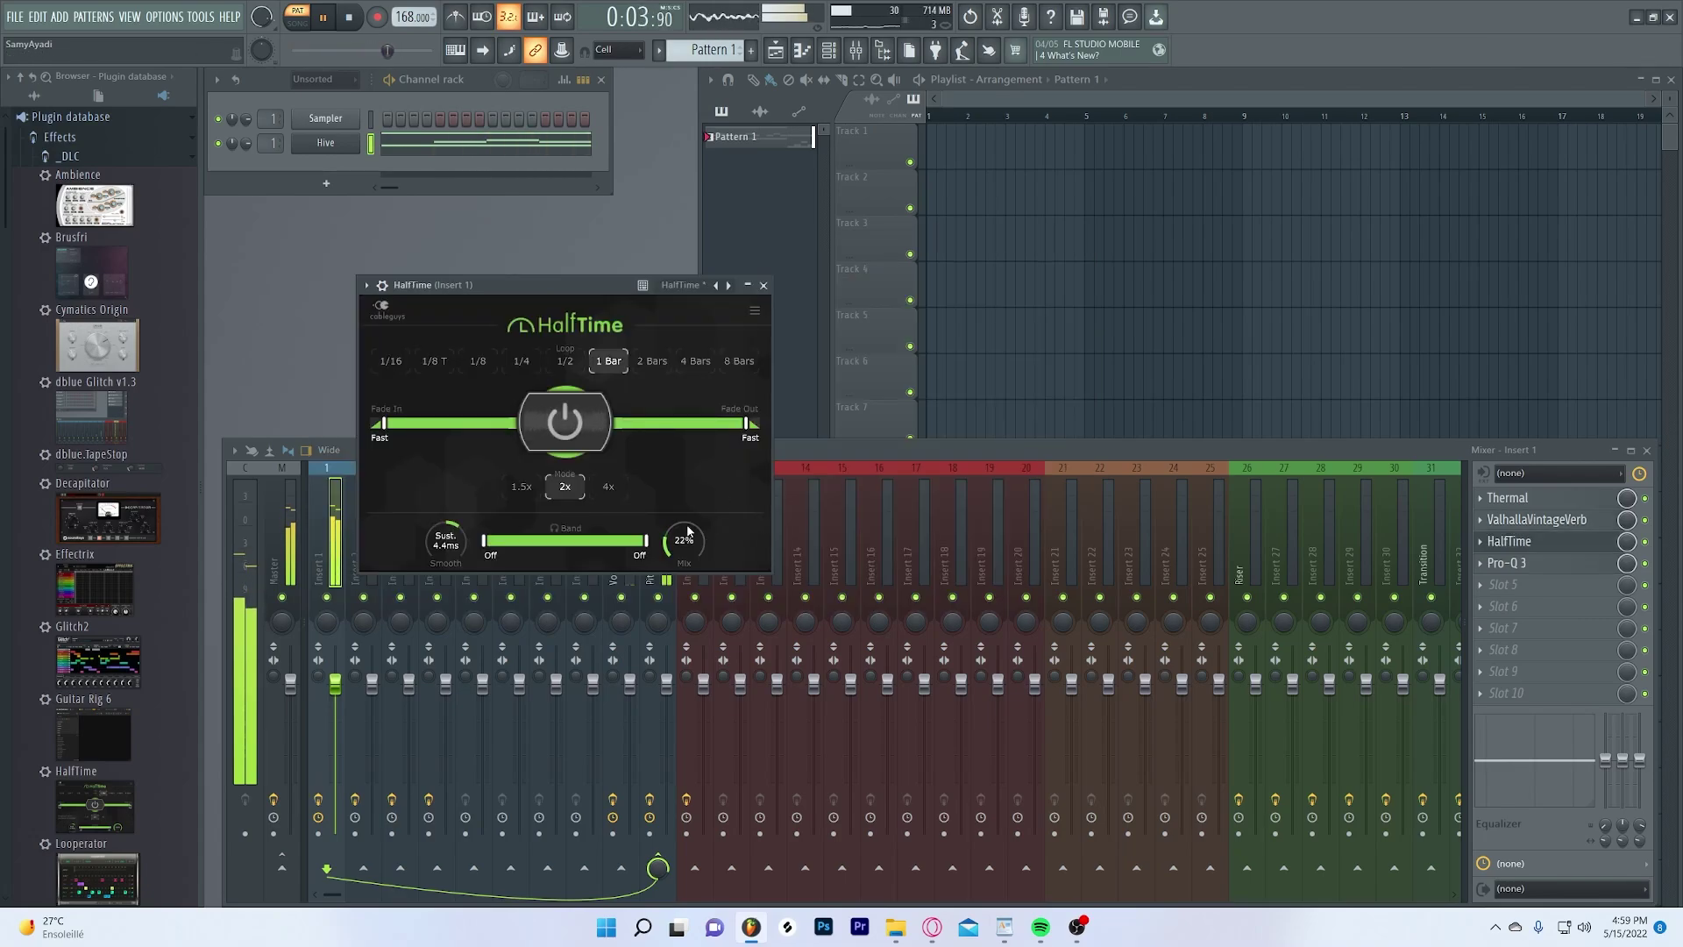
key("space")
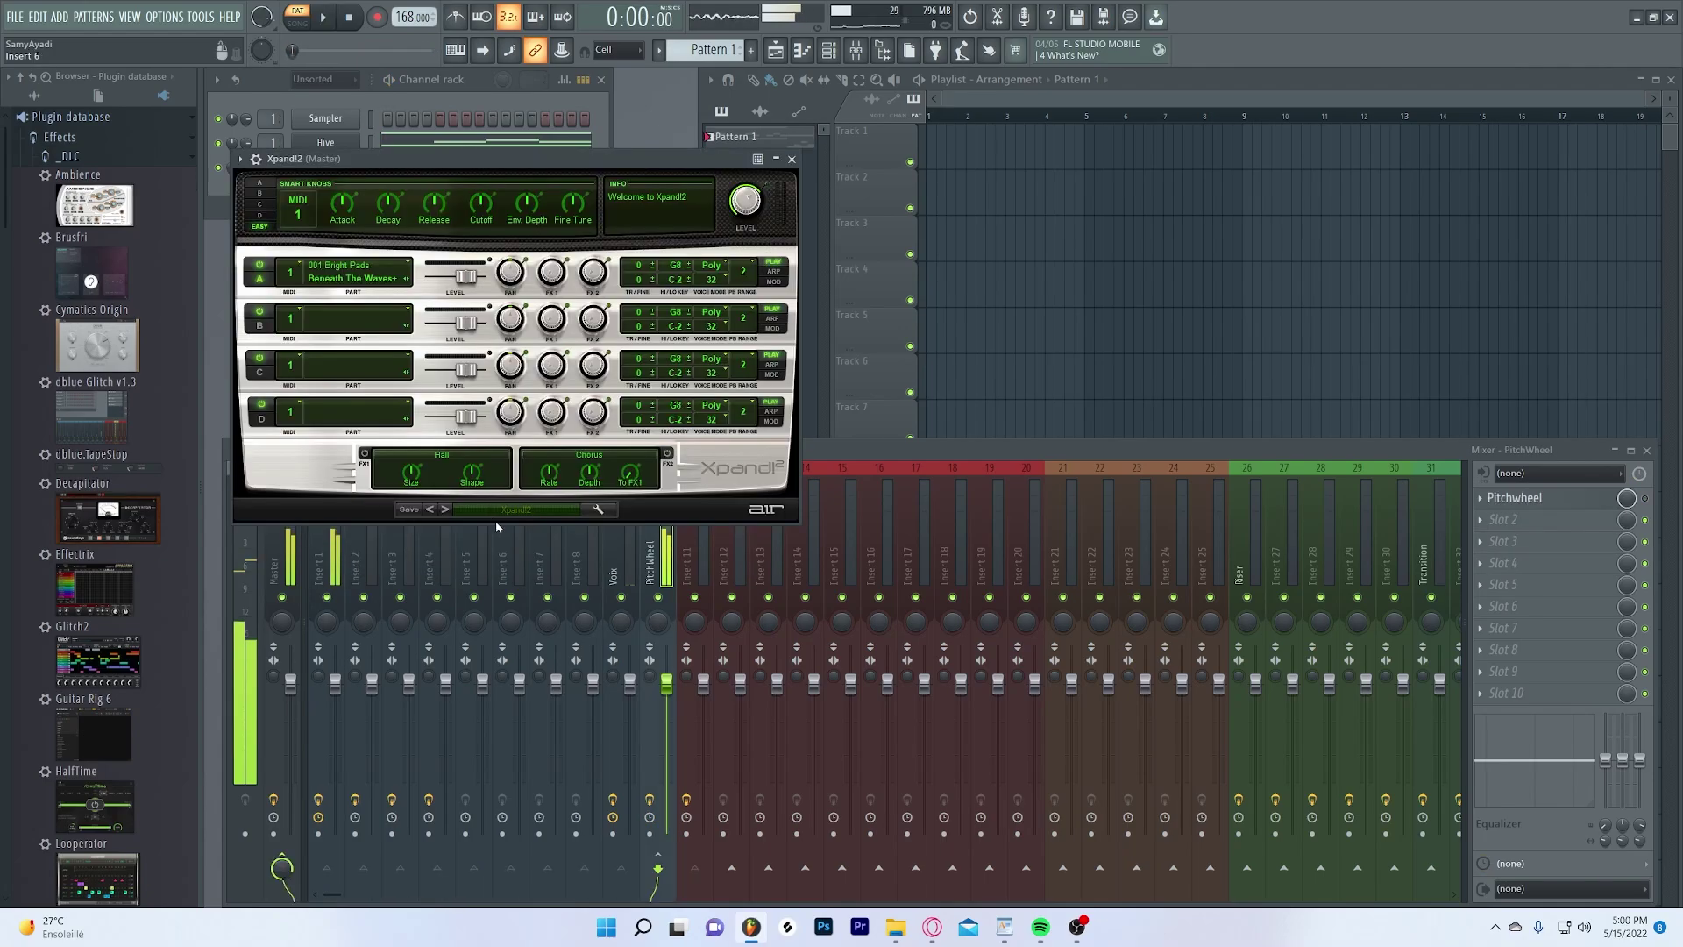
- Advance Xpand!2 to the next preset and open its preset selection
left_click(443, 509)
left_click(517, 508)
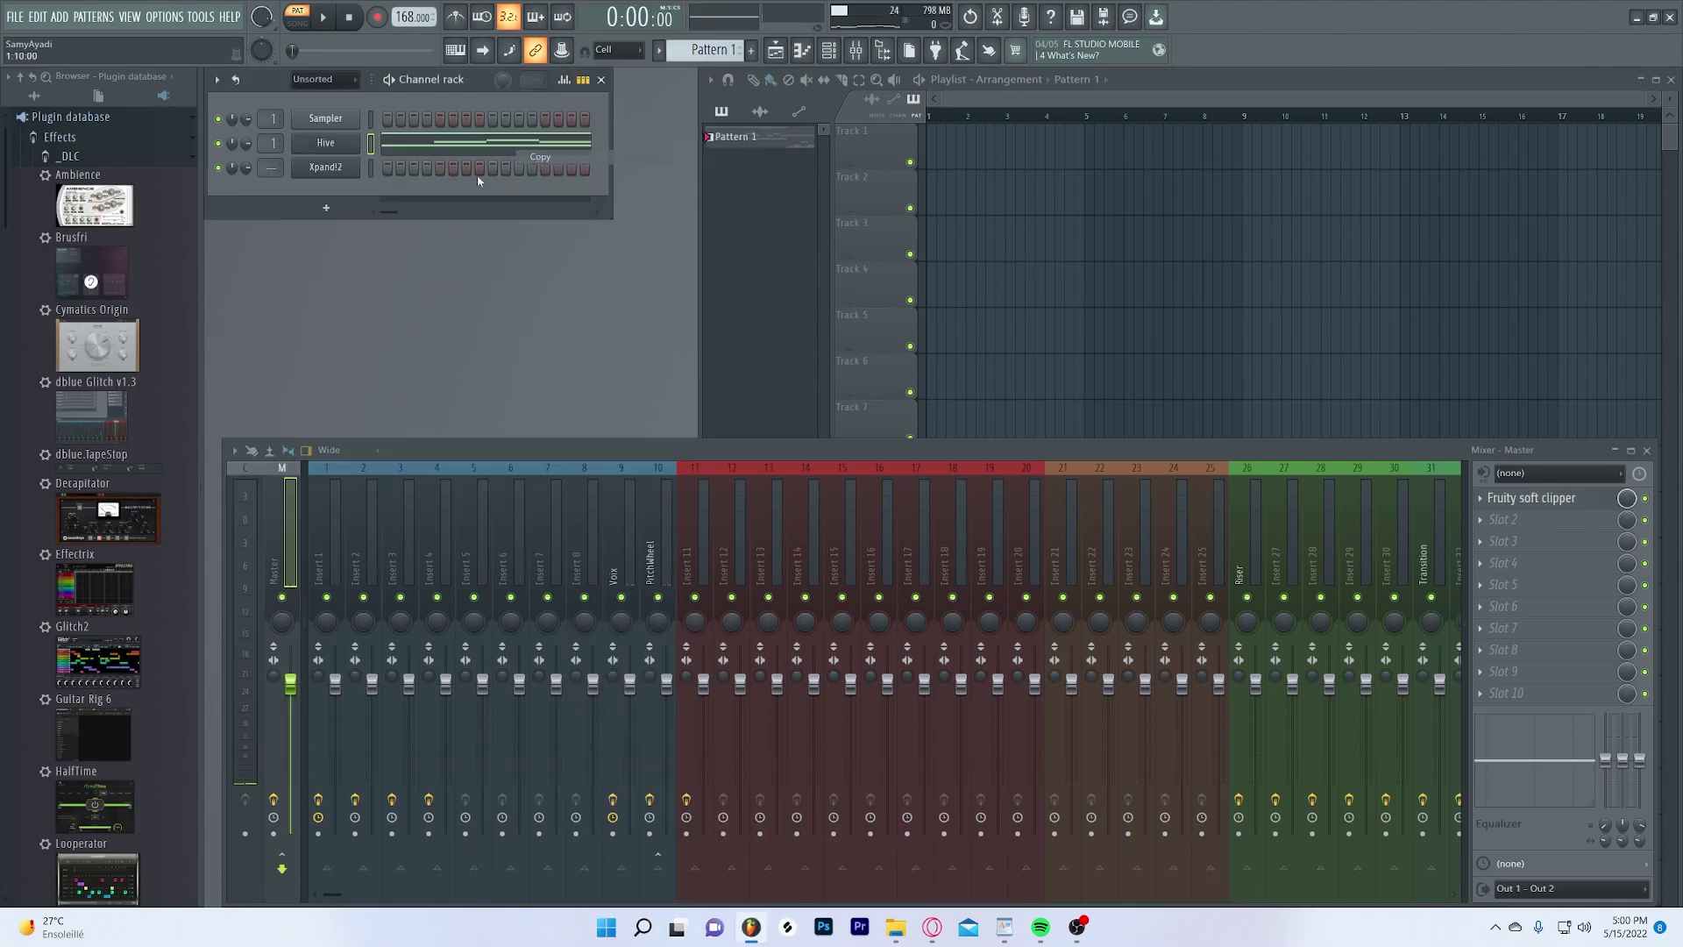
- Paste the copied Hive notes into the Xpand!2 channel and route it to mixer track 2
right_click(351, 166)
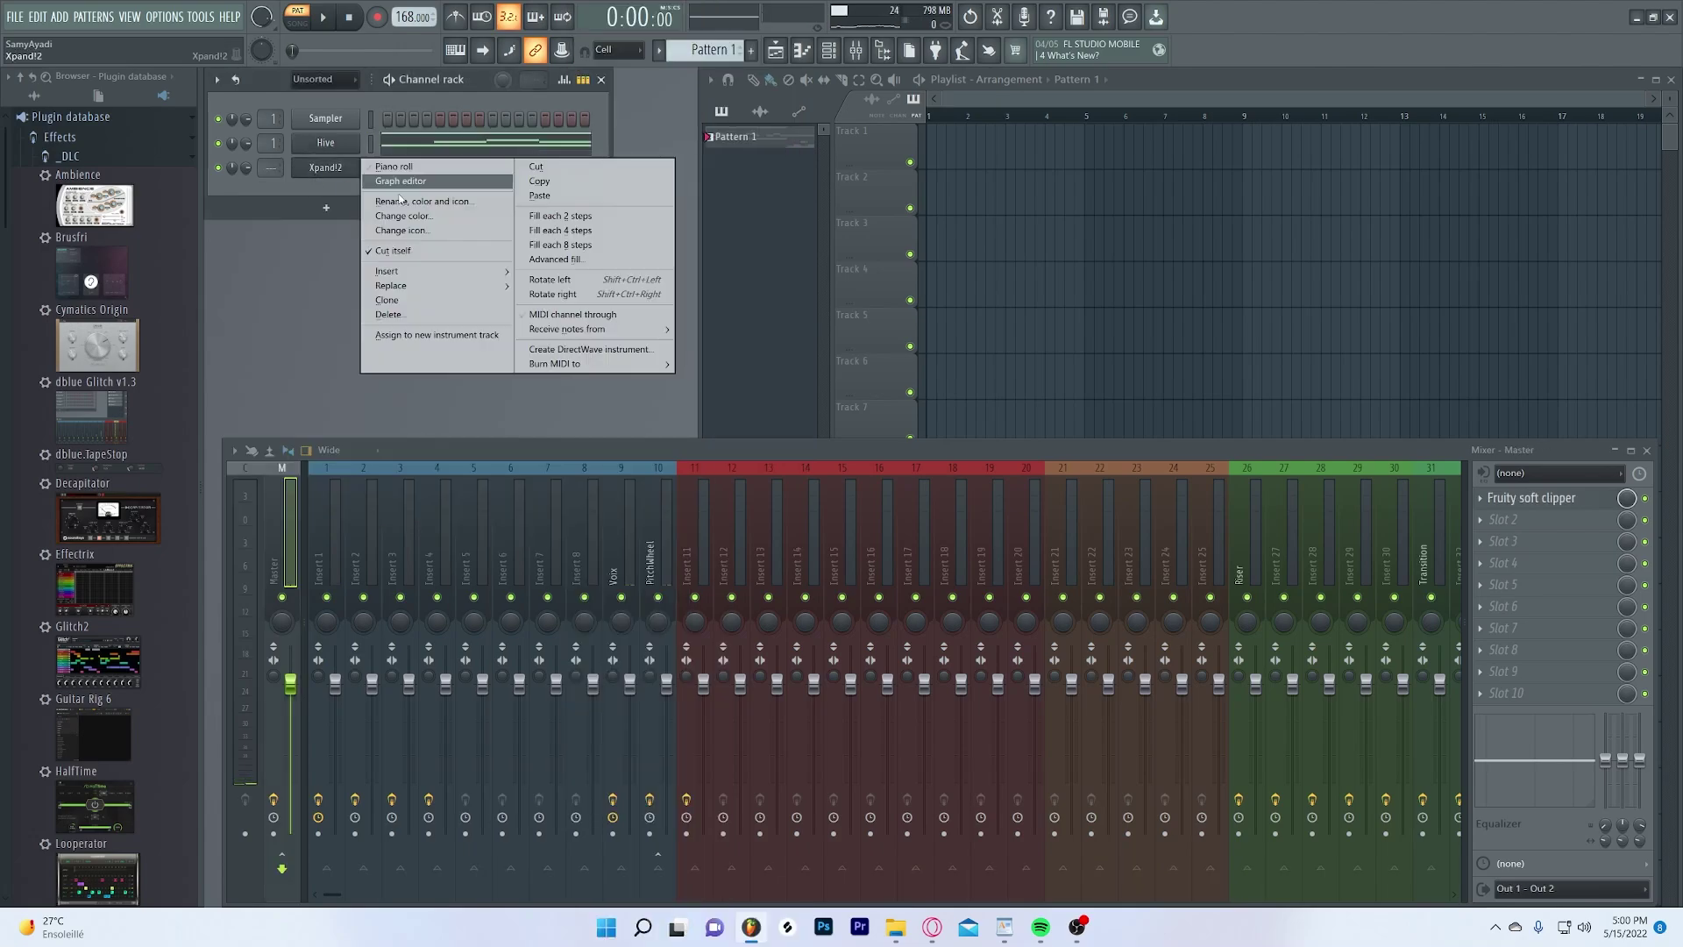
left_click(582, 201)
left_click_drag(271, 167, 271, 155)
key("space")
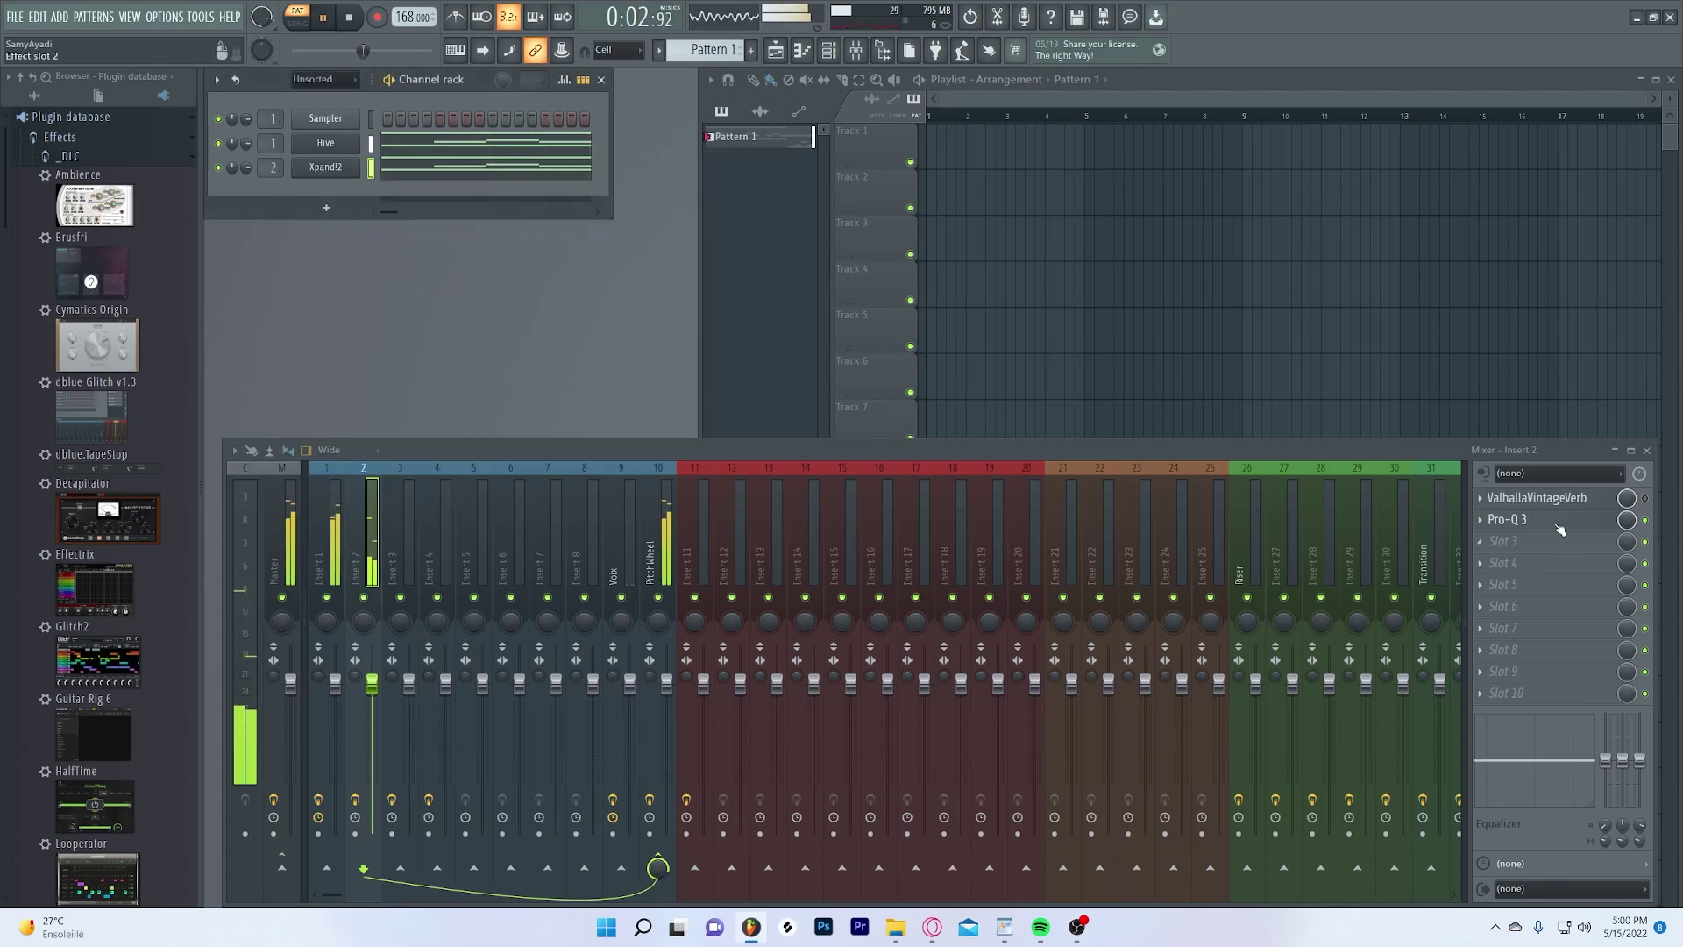
- Transpose all of the Xpand!2 channel's notes up one octave in its piano roll
left_click(410, 168)
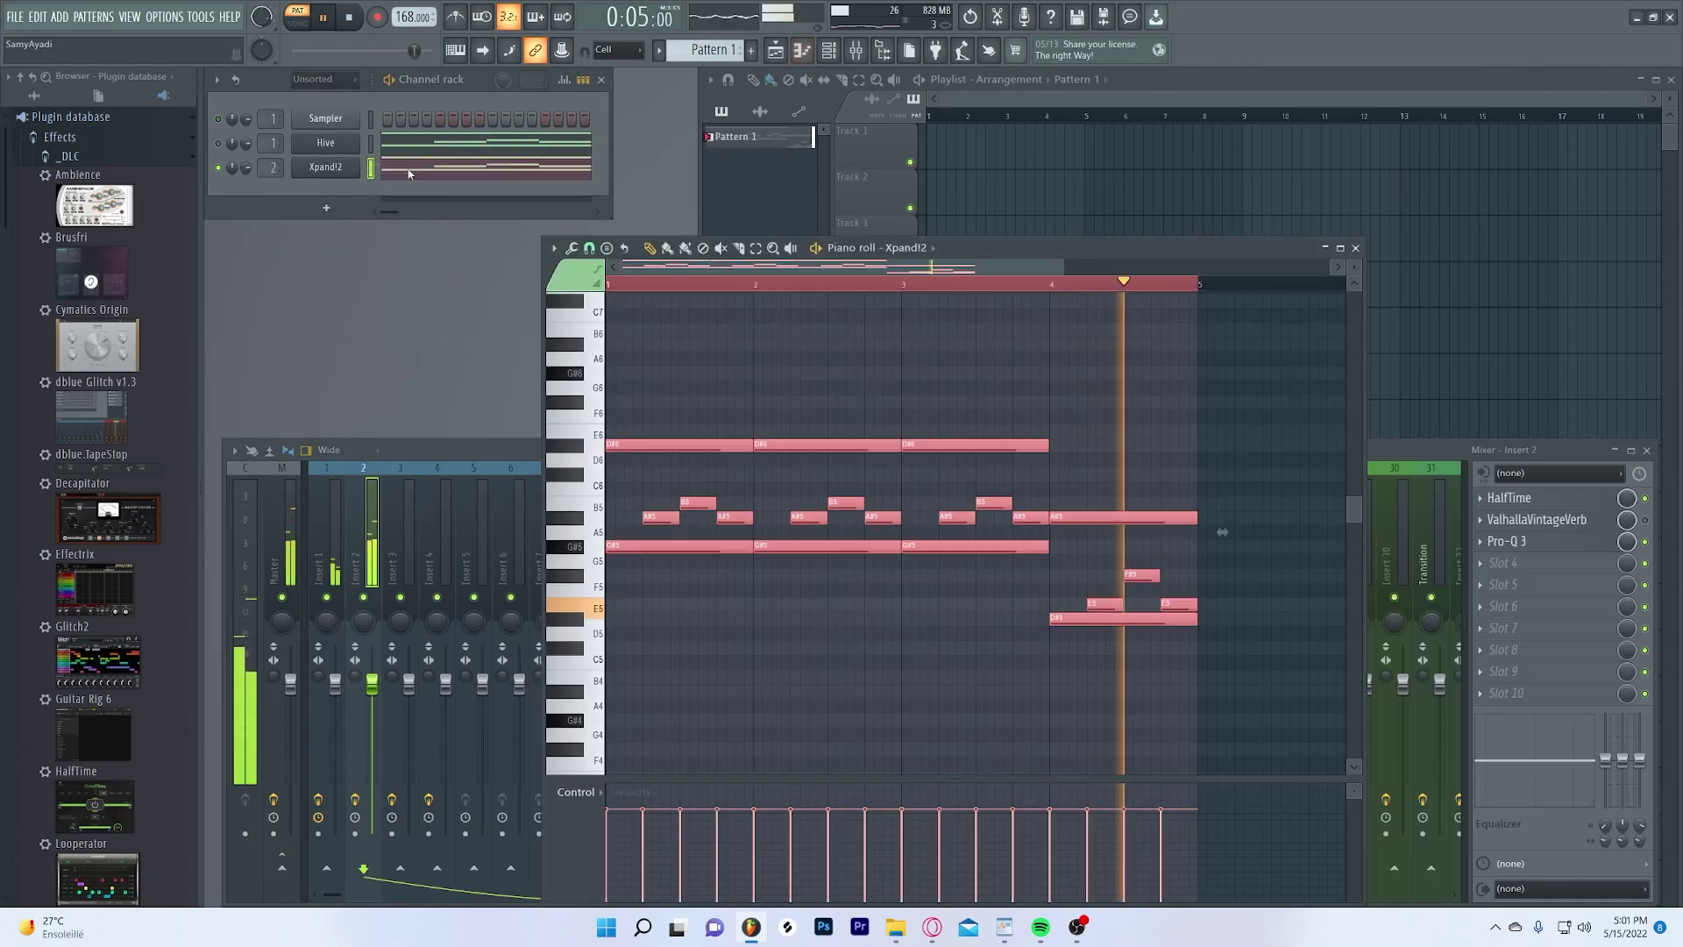
key("ctrl+Up")
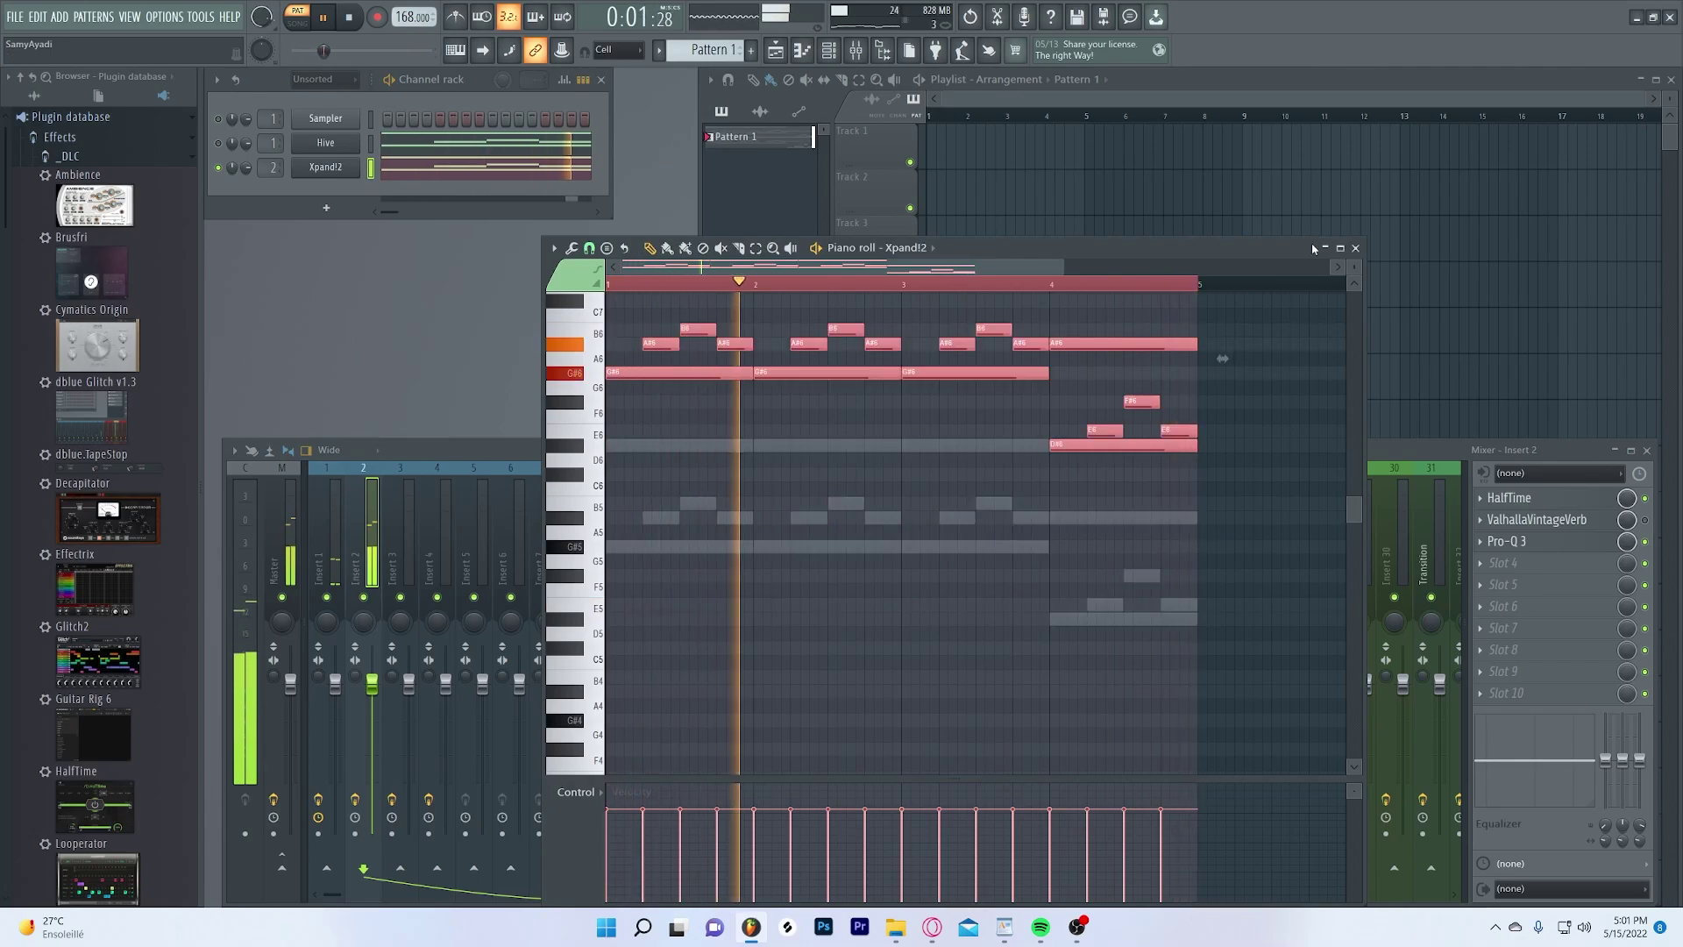
left_click(1356, 248)
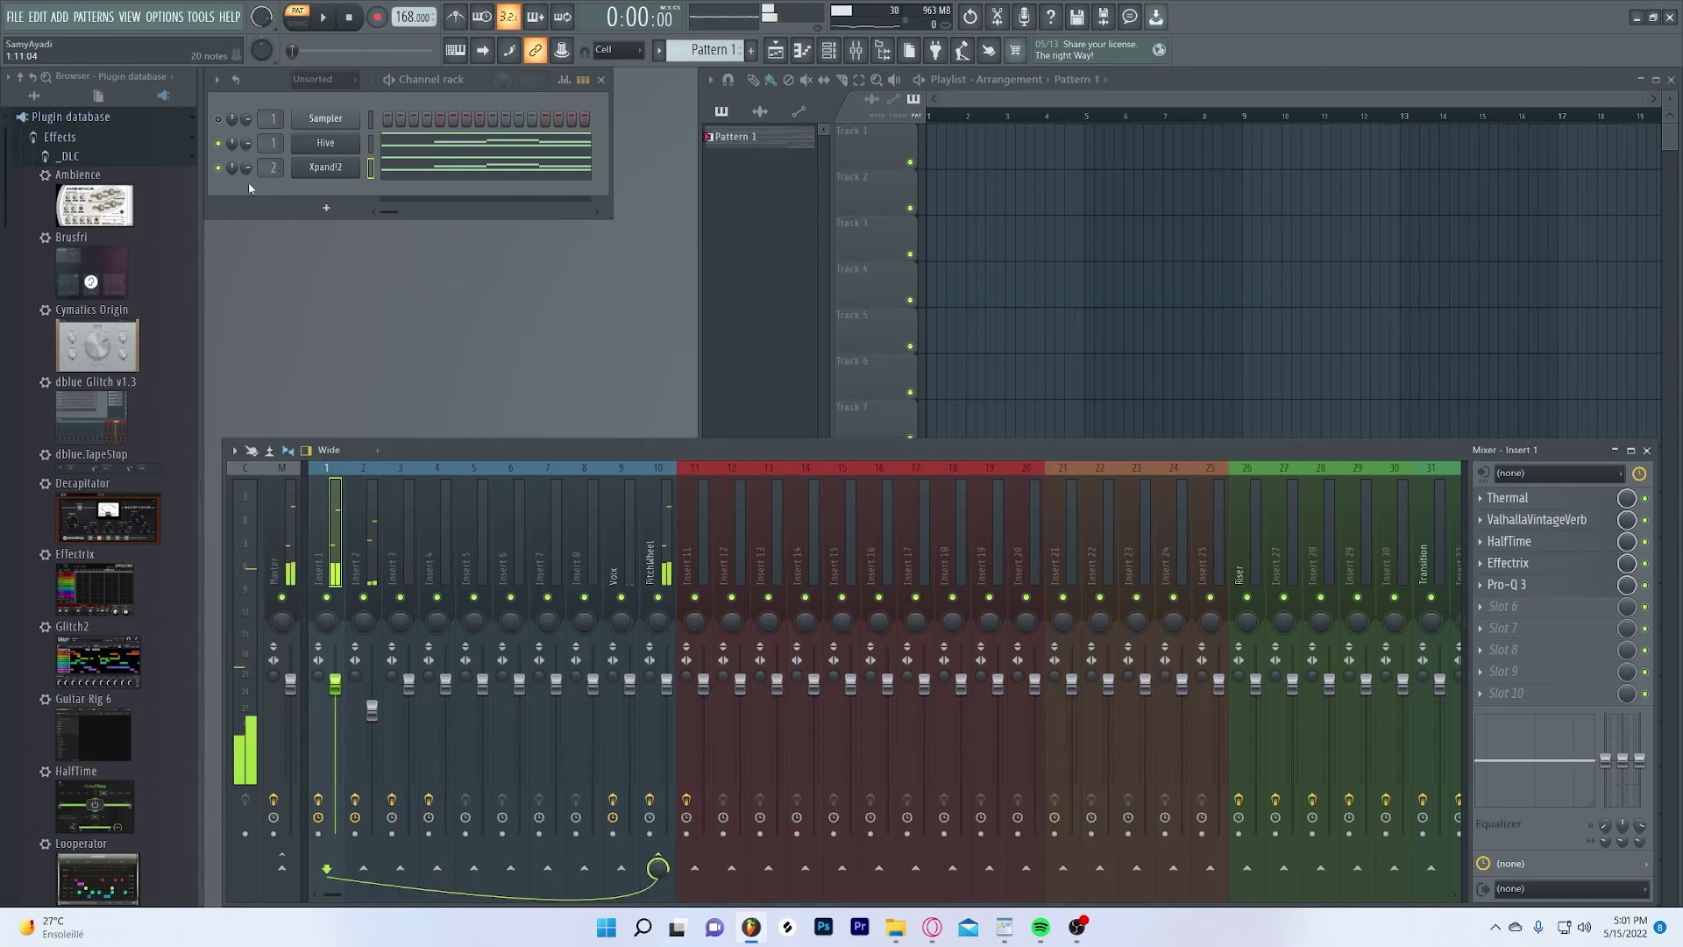
- Move the Filter effect in Insert 1's Effectrix past the Crush Sweep preset and adjust the filter's mix
left_click(1535, 563)
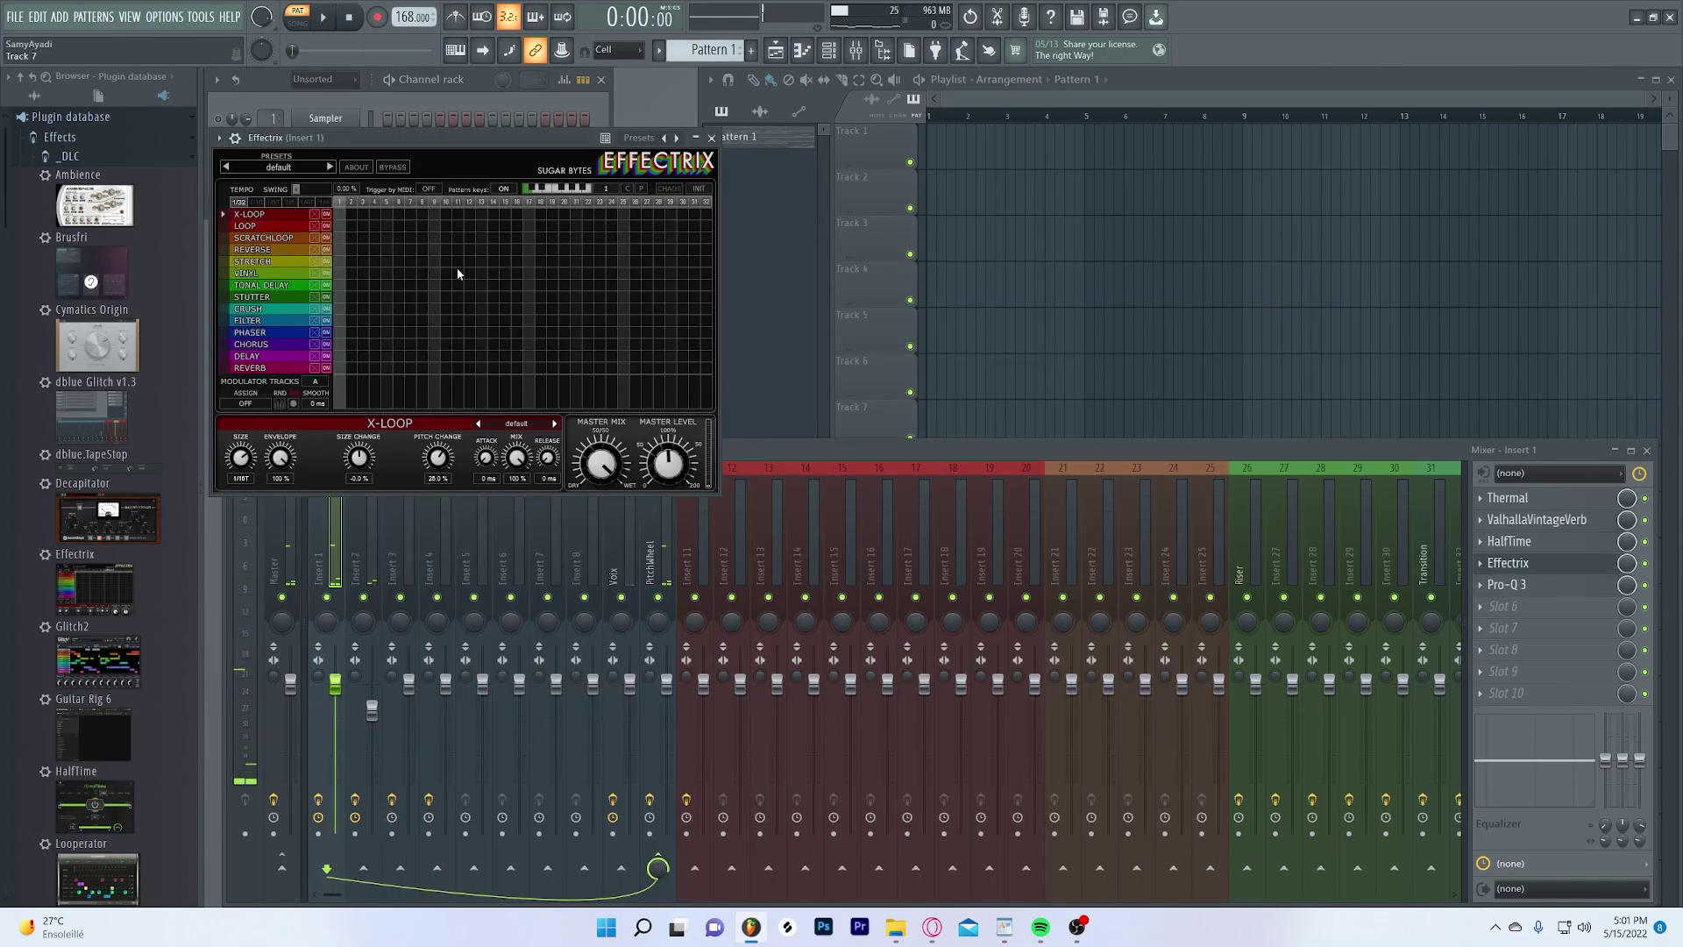
key("space")
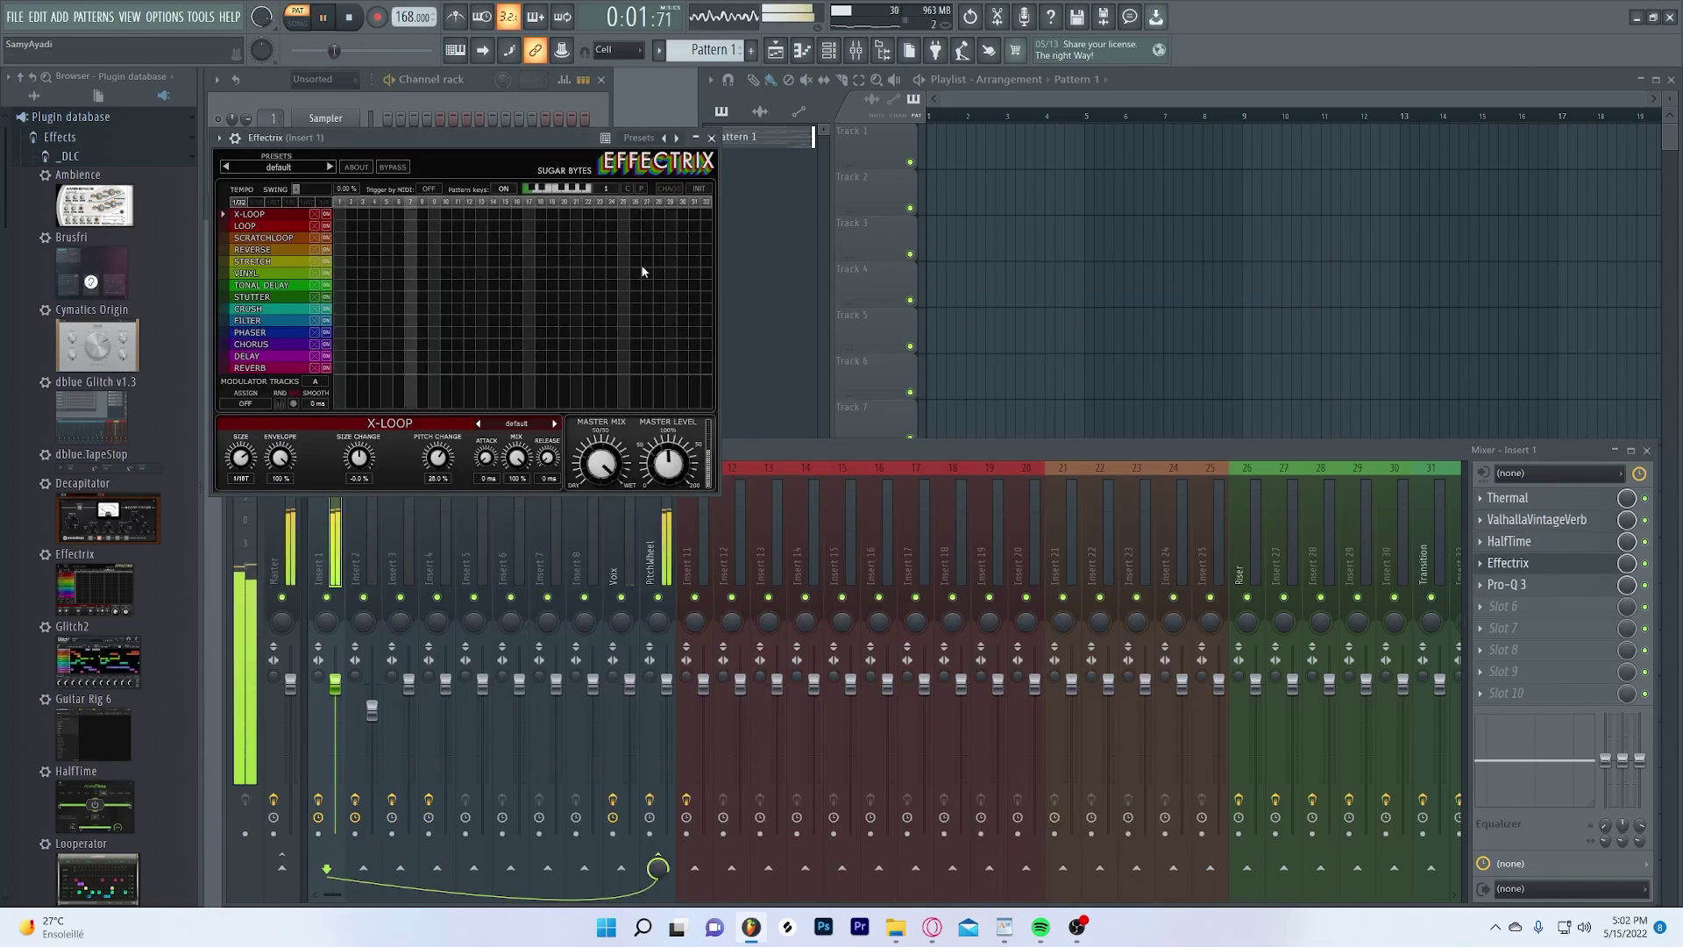
left_click(555, 423)
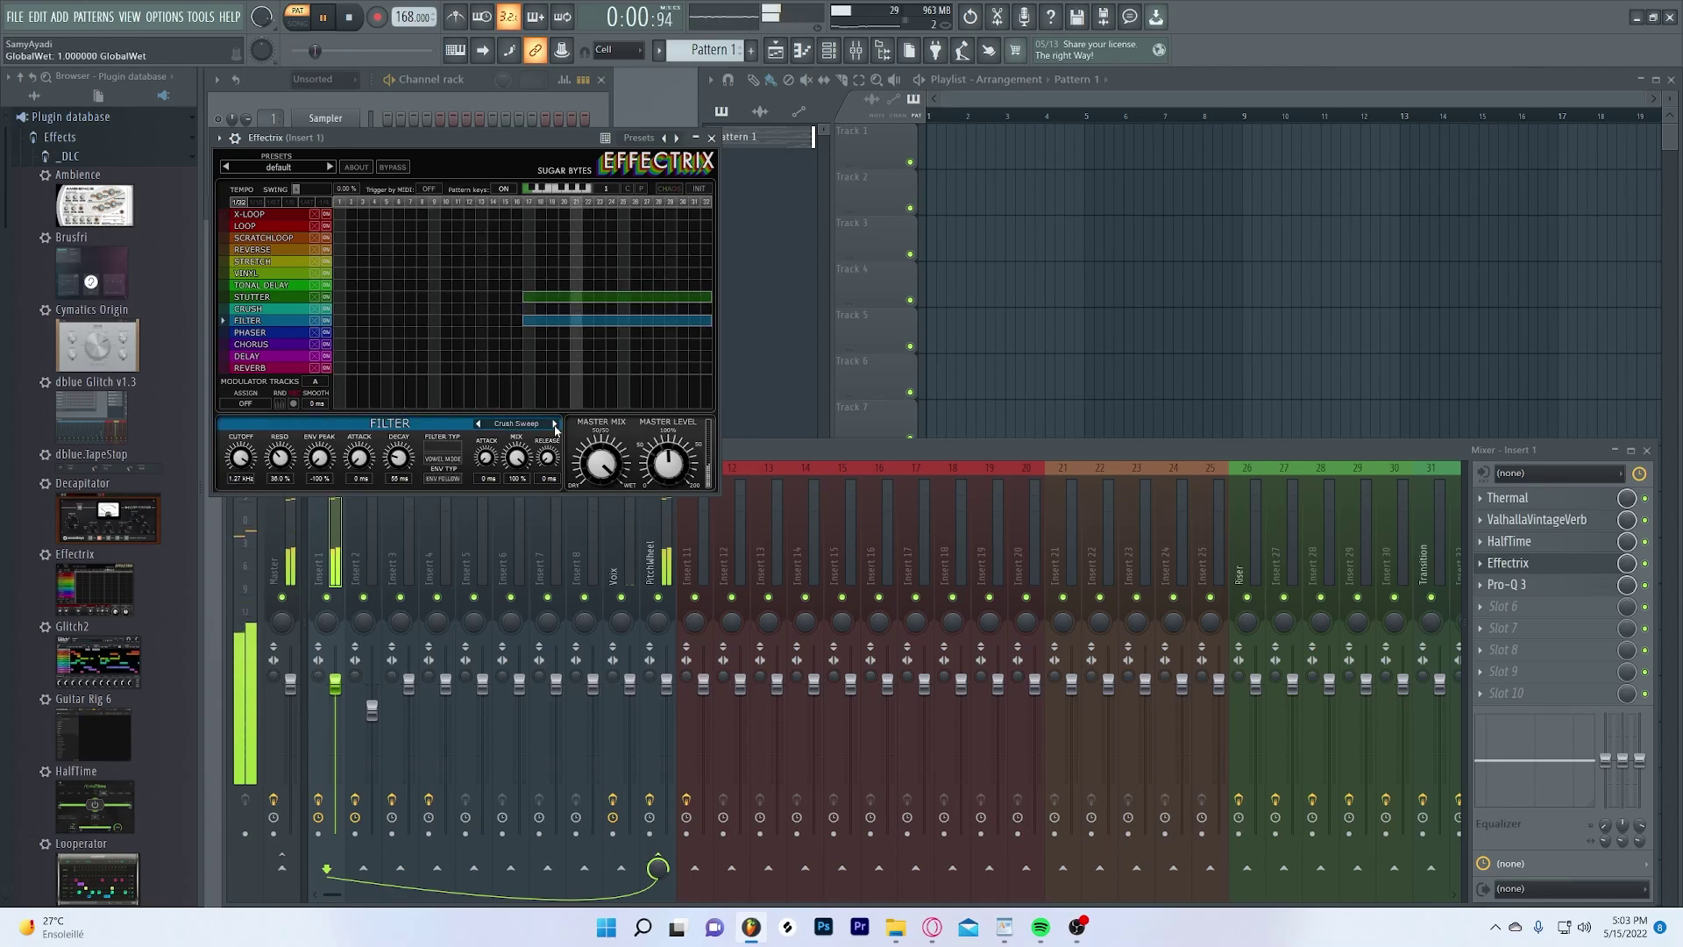
left_click(554, 423)
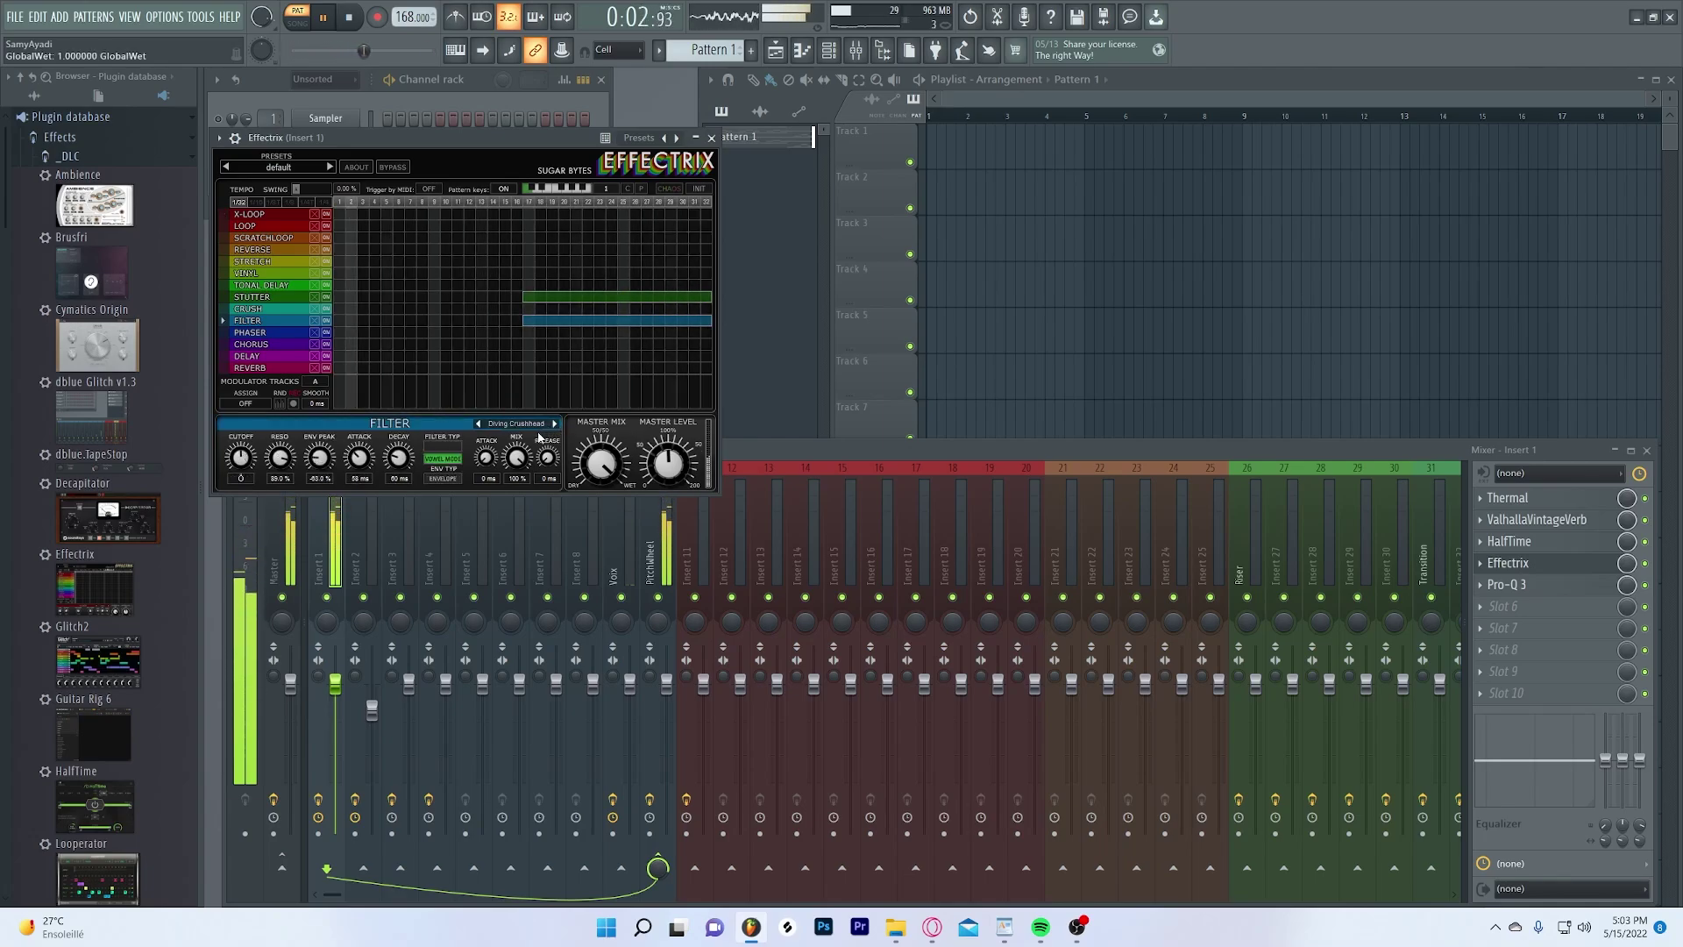
left_click_drag(517, 456, 520, 488)
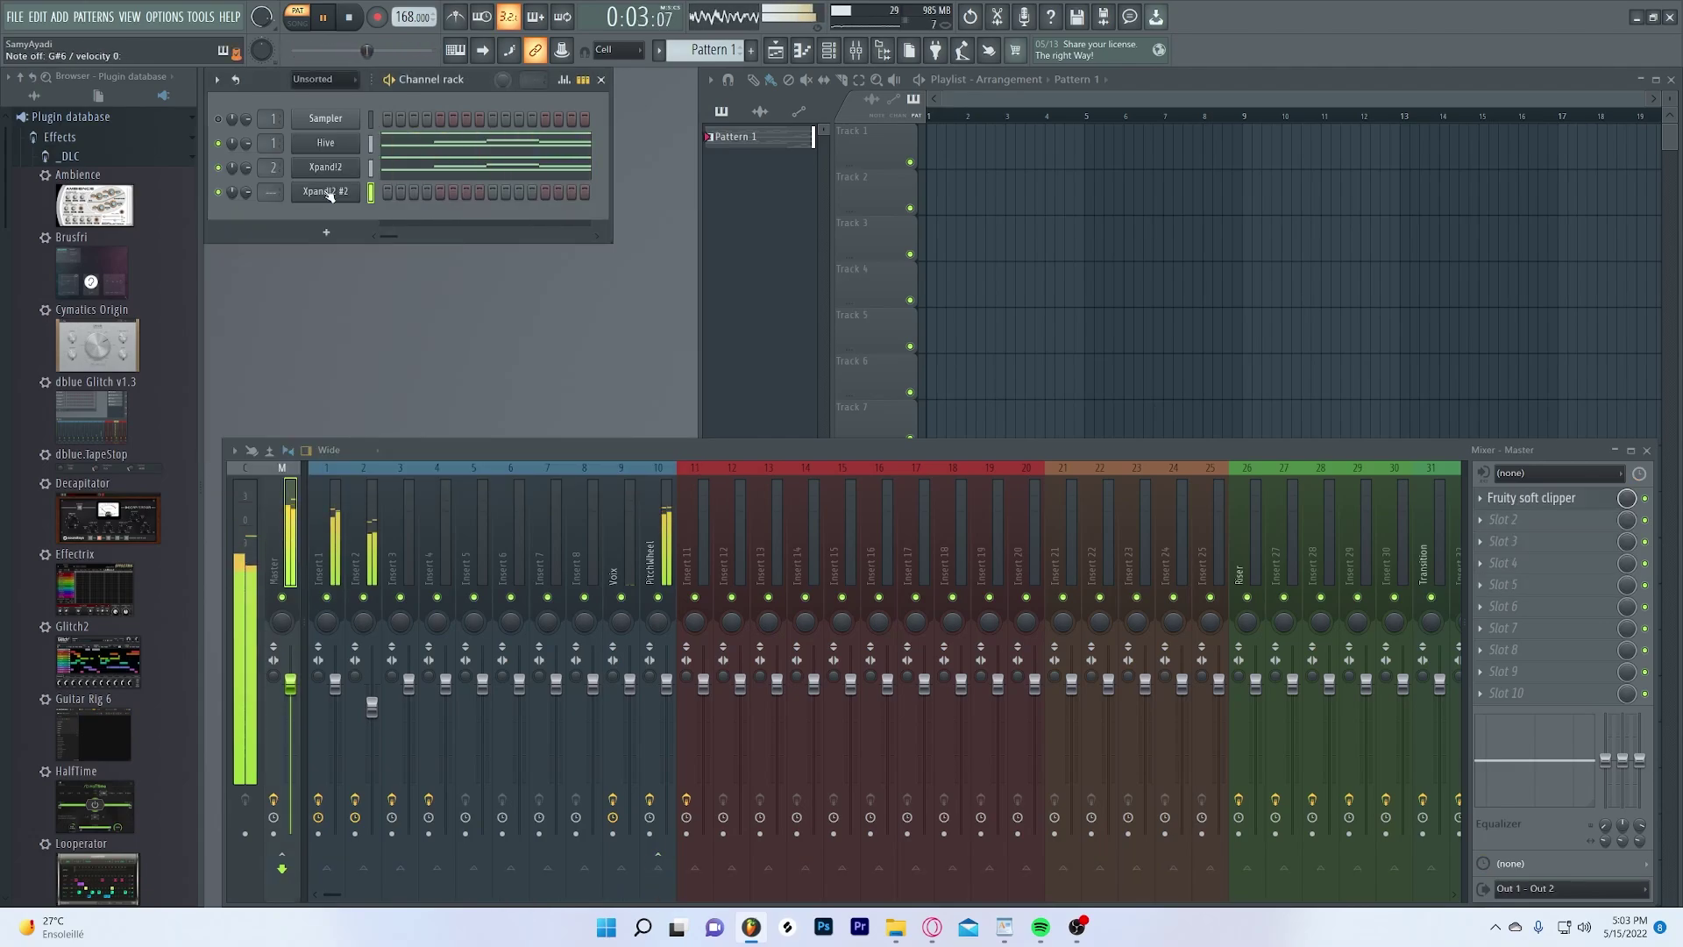
- In the Xpand!2 #2 piano roll, extend the G6 note to the end of bar 3 and add a C#6 note late in bar 4
right_click(330, 195)
left_click(377, 194)
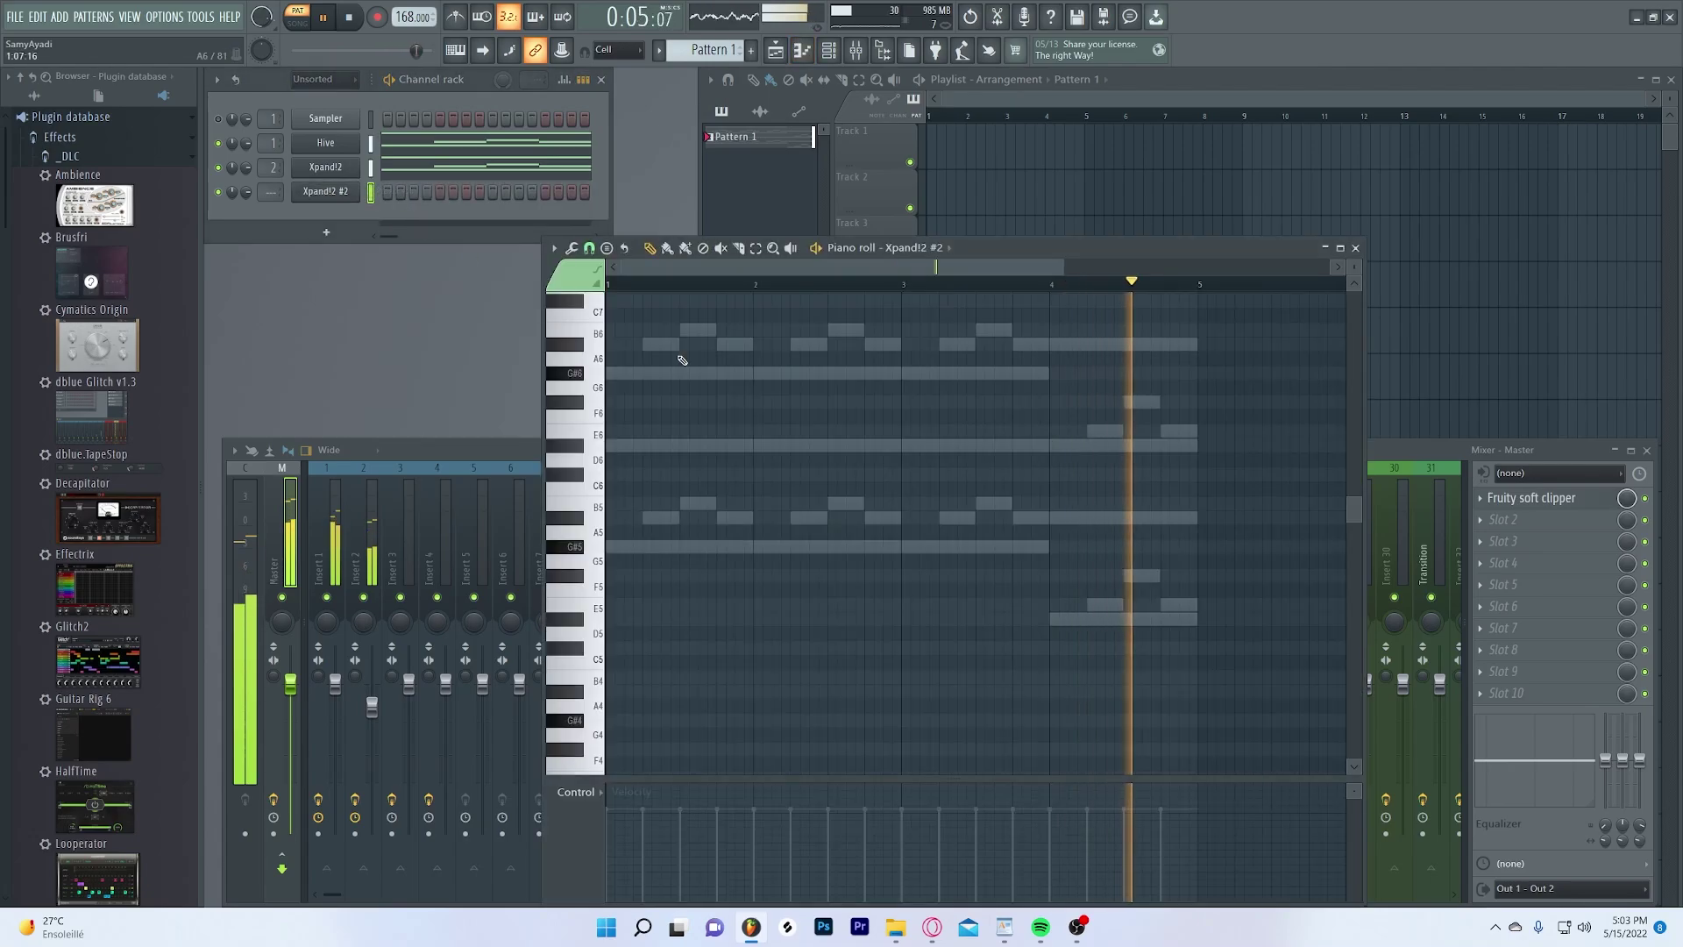
key("space")
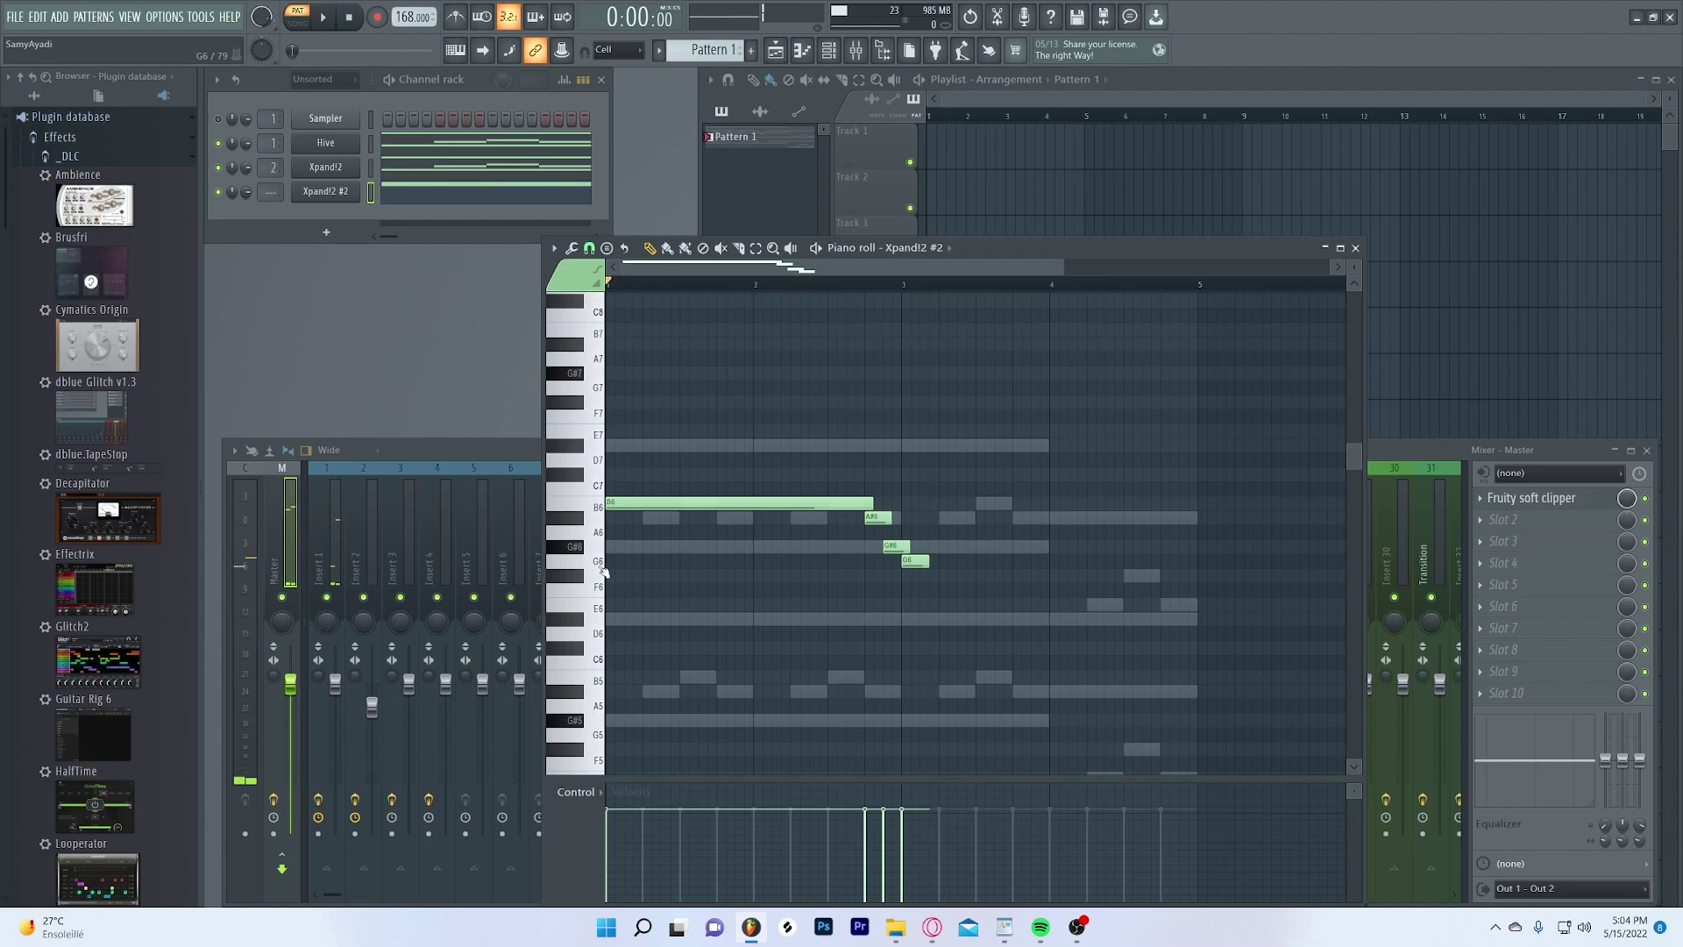
left_click_drag(927, 564, 1045, 558)
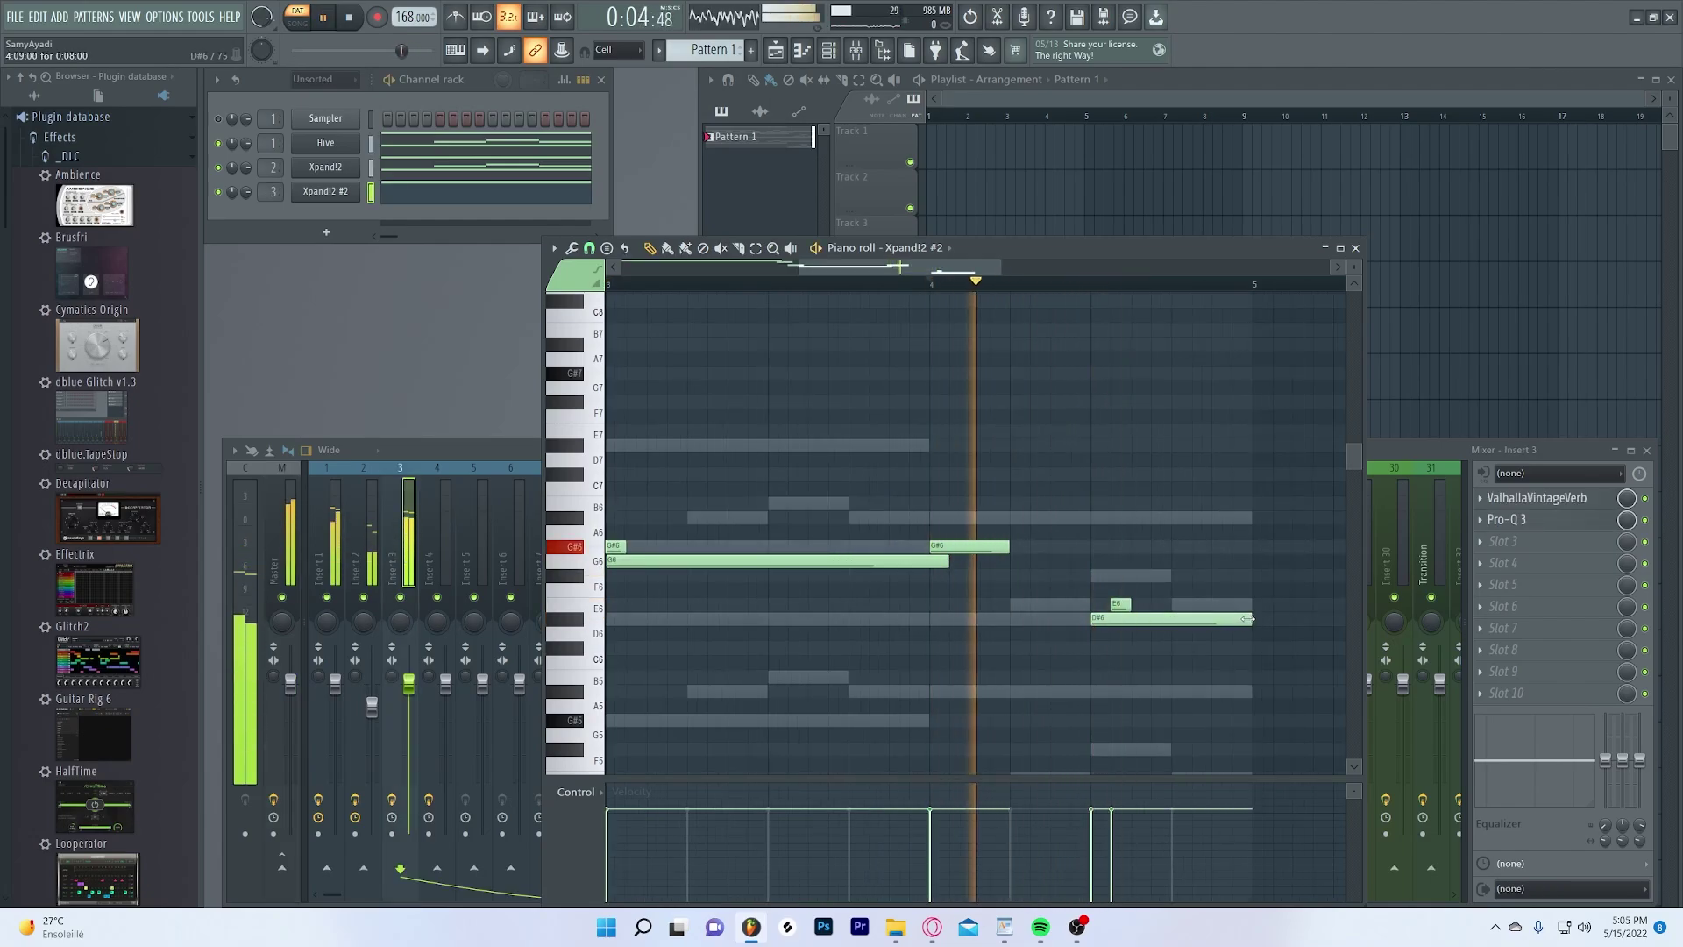
left_click(1183, 650)
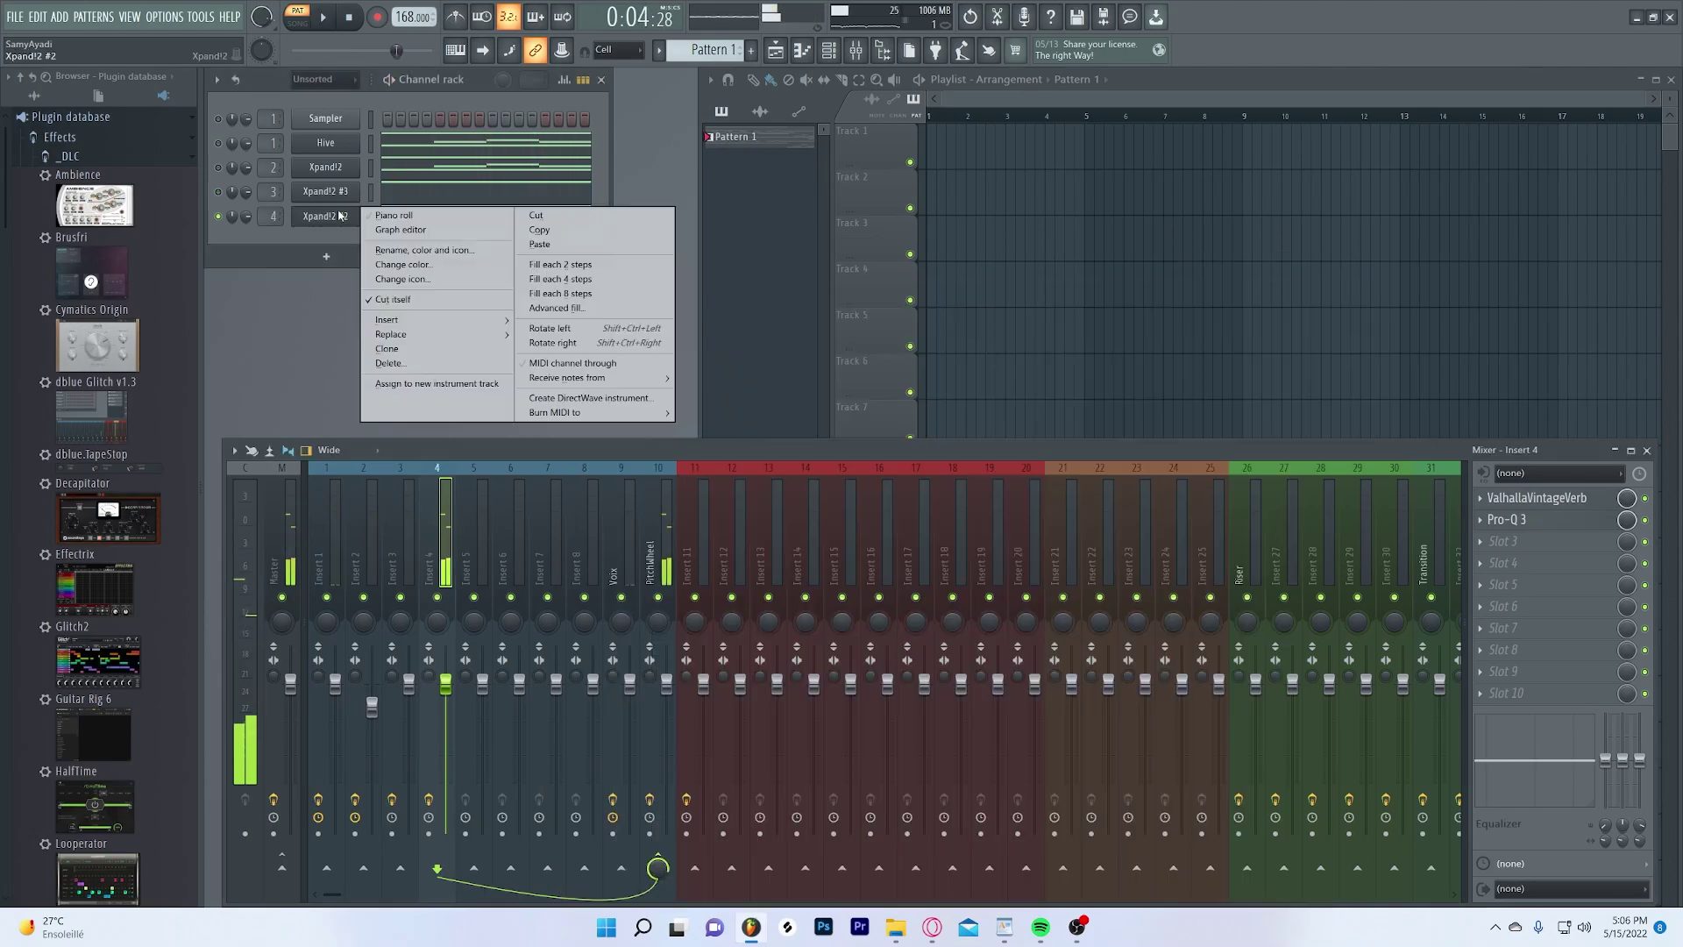
- Review the melody in the piano roll of the Xpand!2 #2 channel on mixer track 4 and play it back
left_click(394, 214)
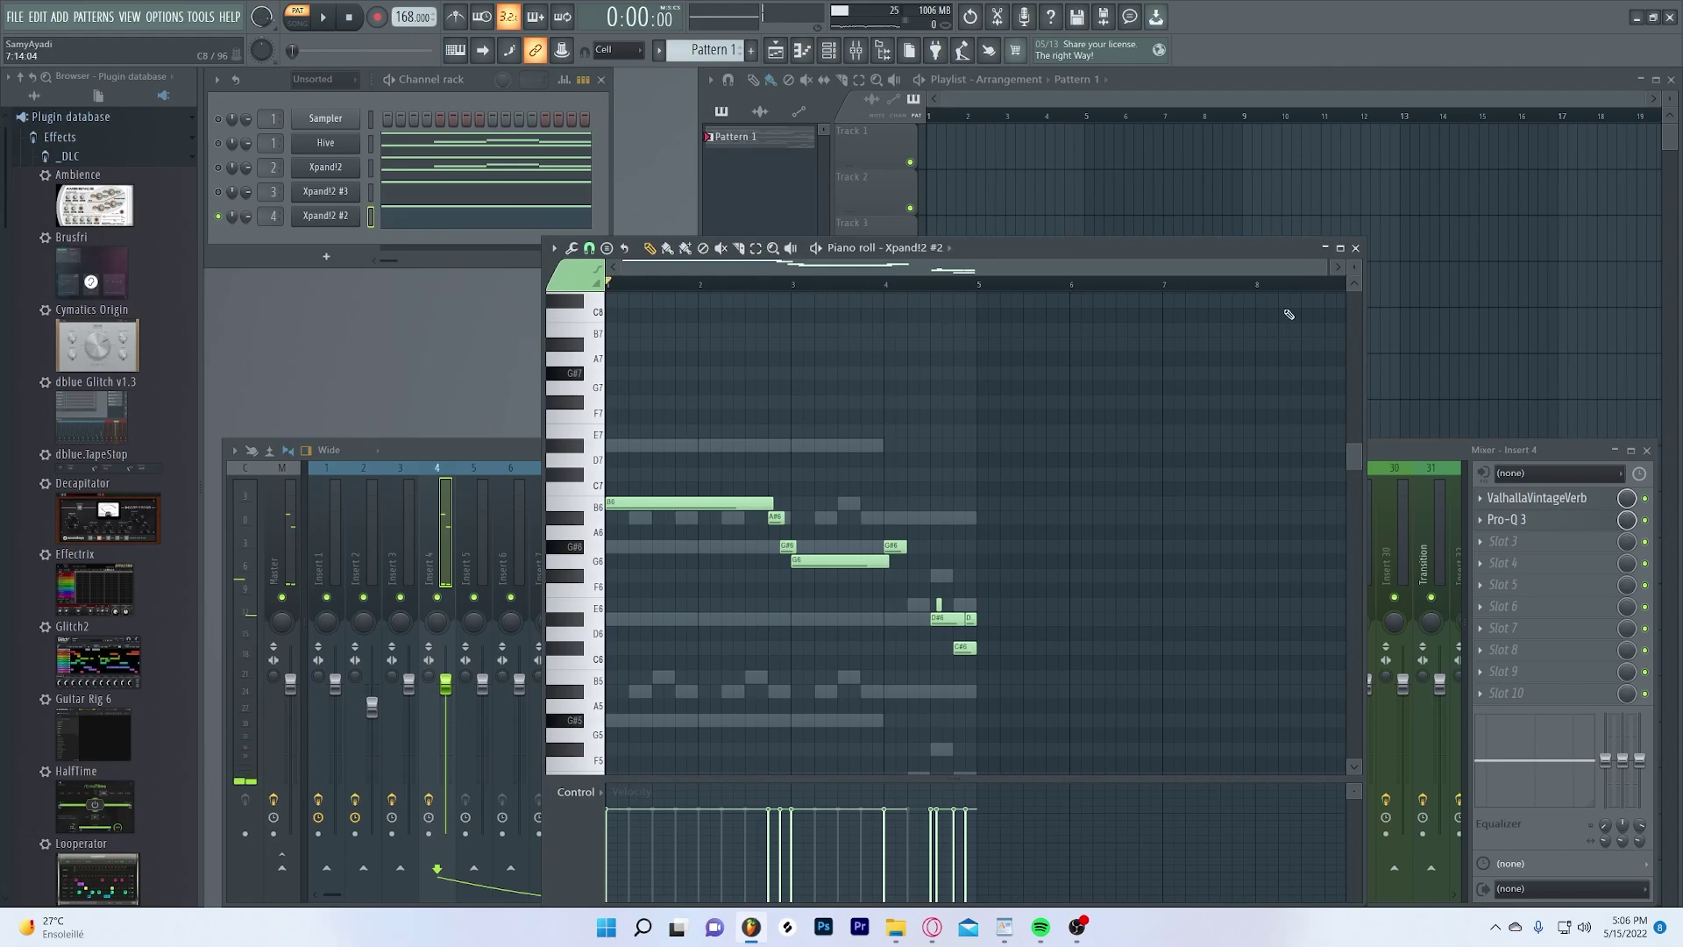
left_click(1355, 248)
key("space")
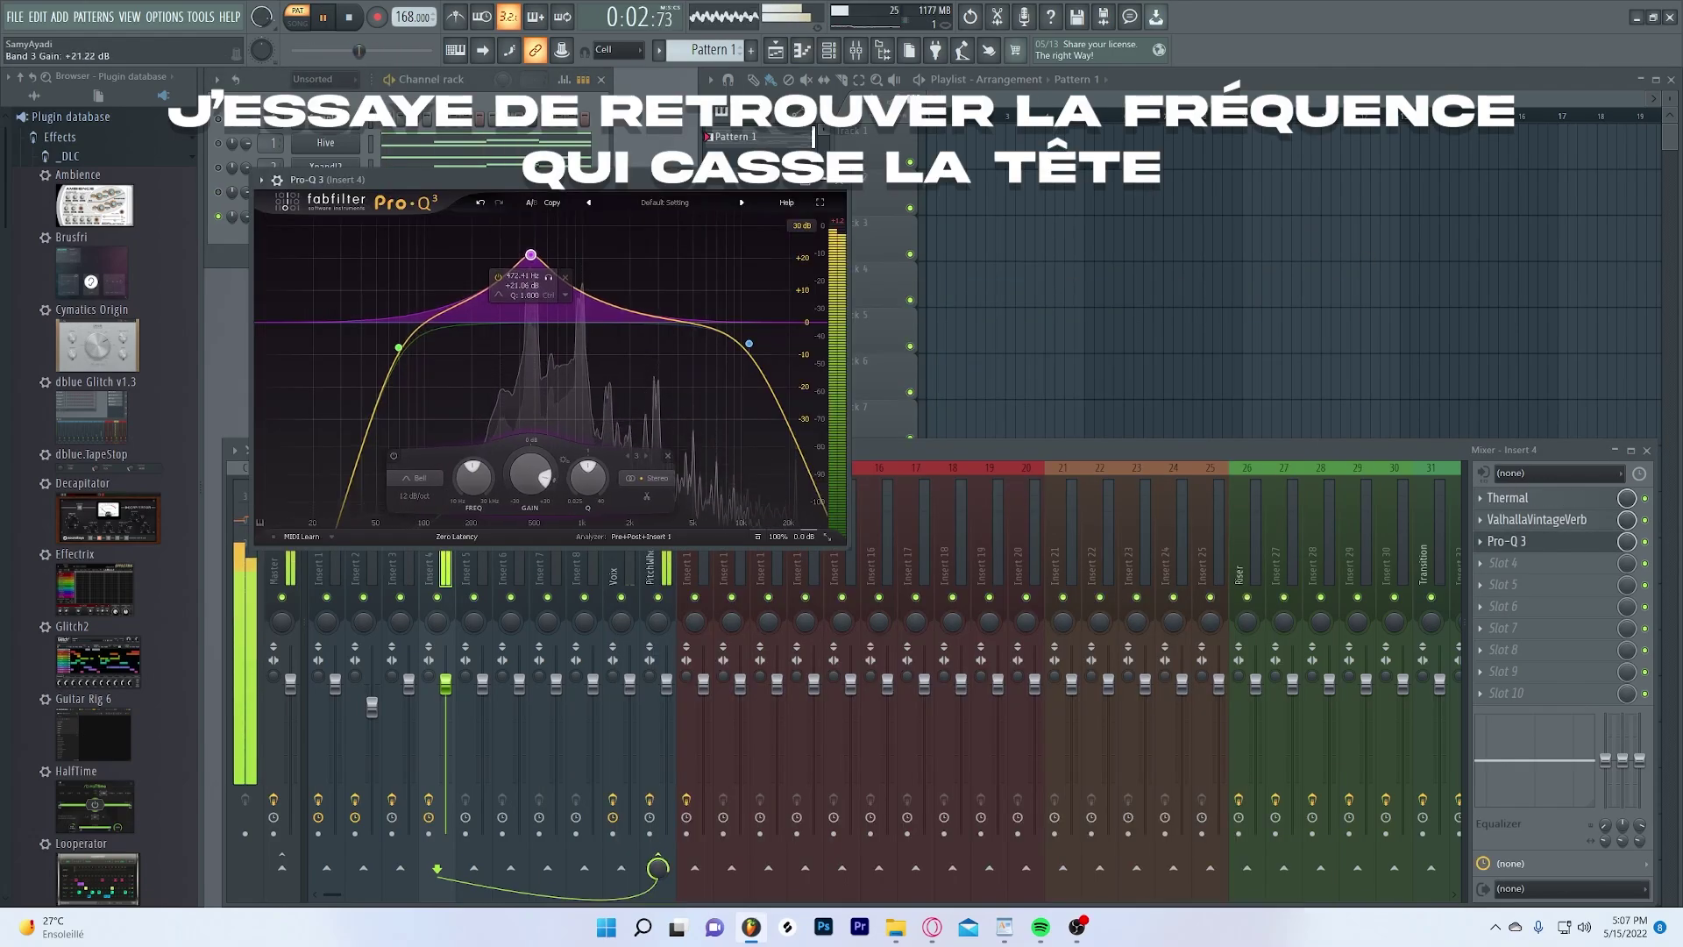
- Pull the boosted band at the harsh frequency in Insert 4's Pro-Q 3 down into a cut
left_click_drag(530, 251, 563, 376)
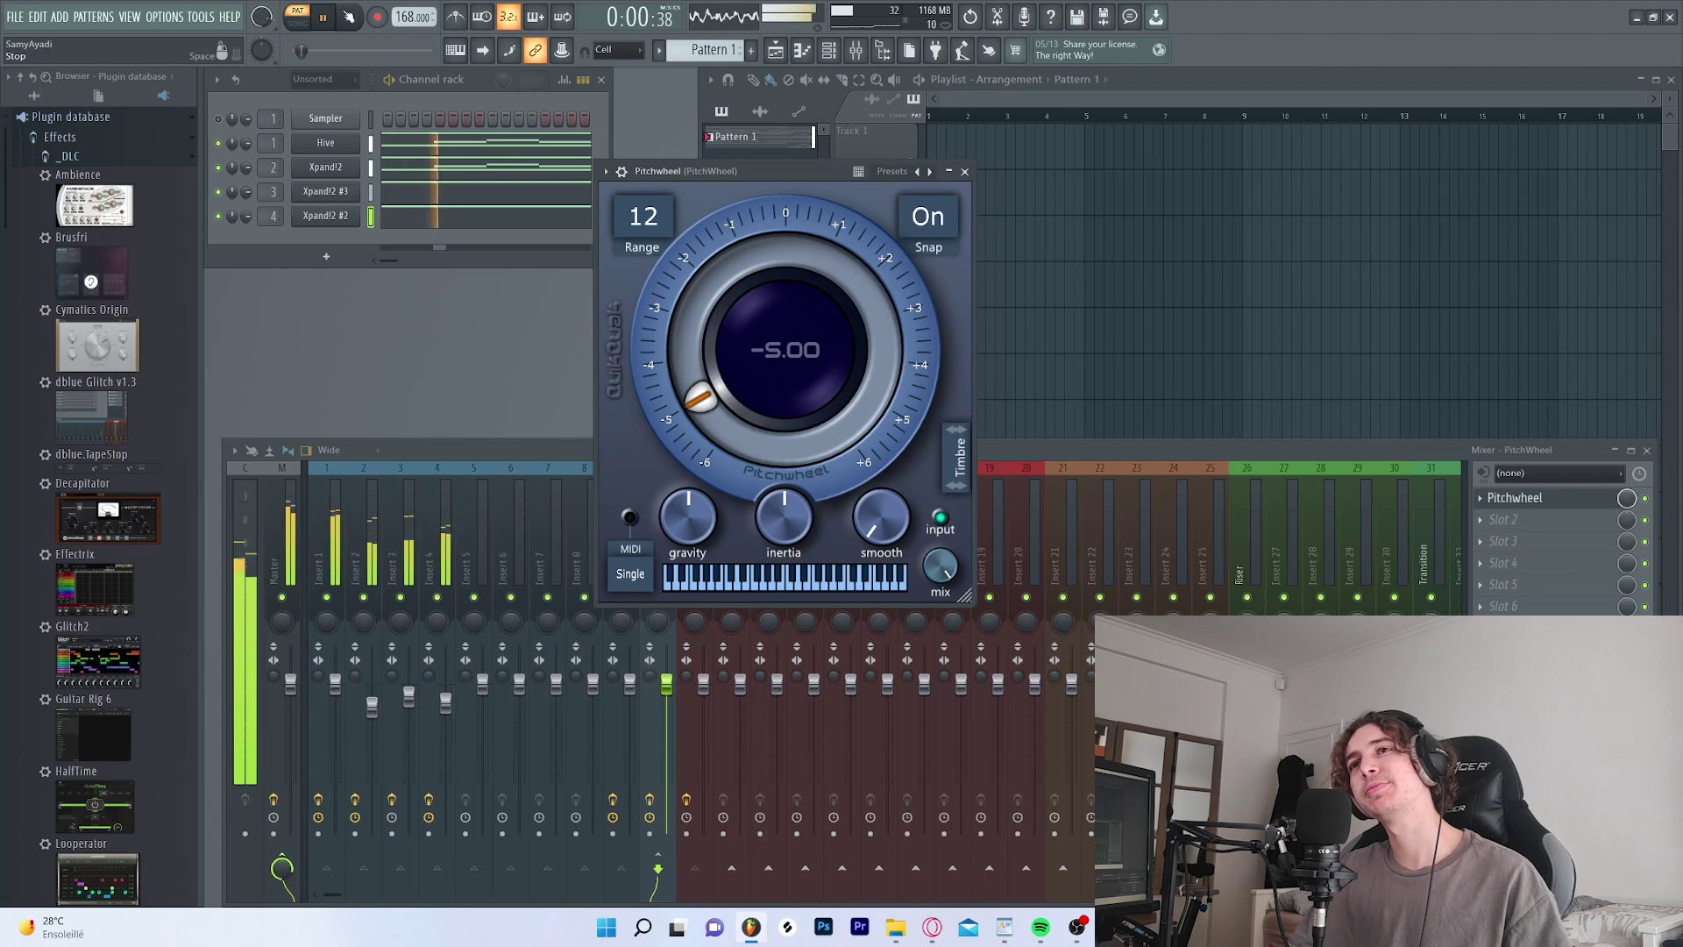
- Stop playback, toggle the Pitchwheel effect on the PitchWheel mixer track and close its window
key("space")
left_click(1646, 498)
left_click(965, 172)
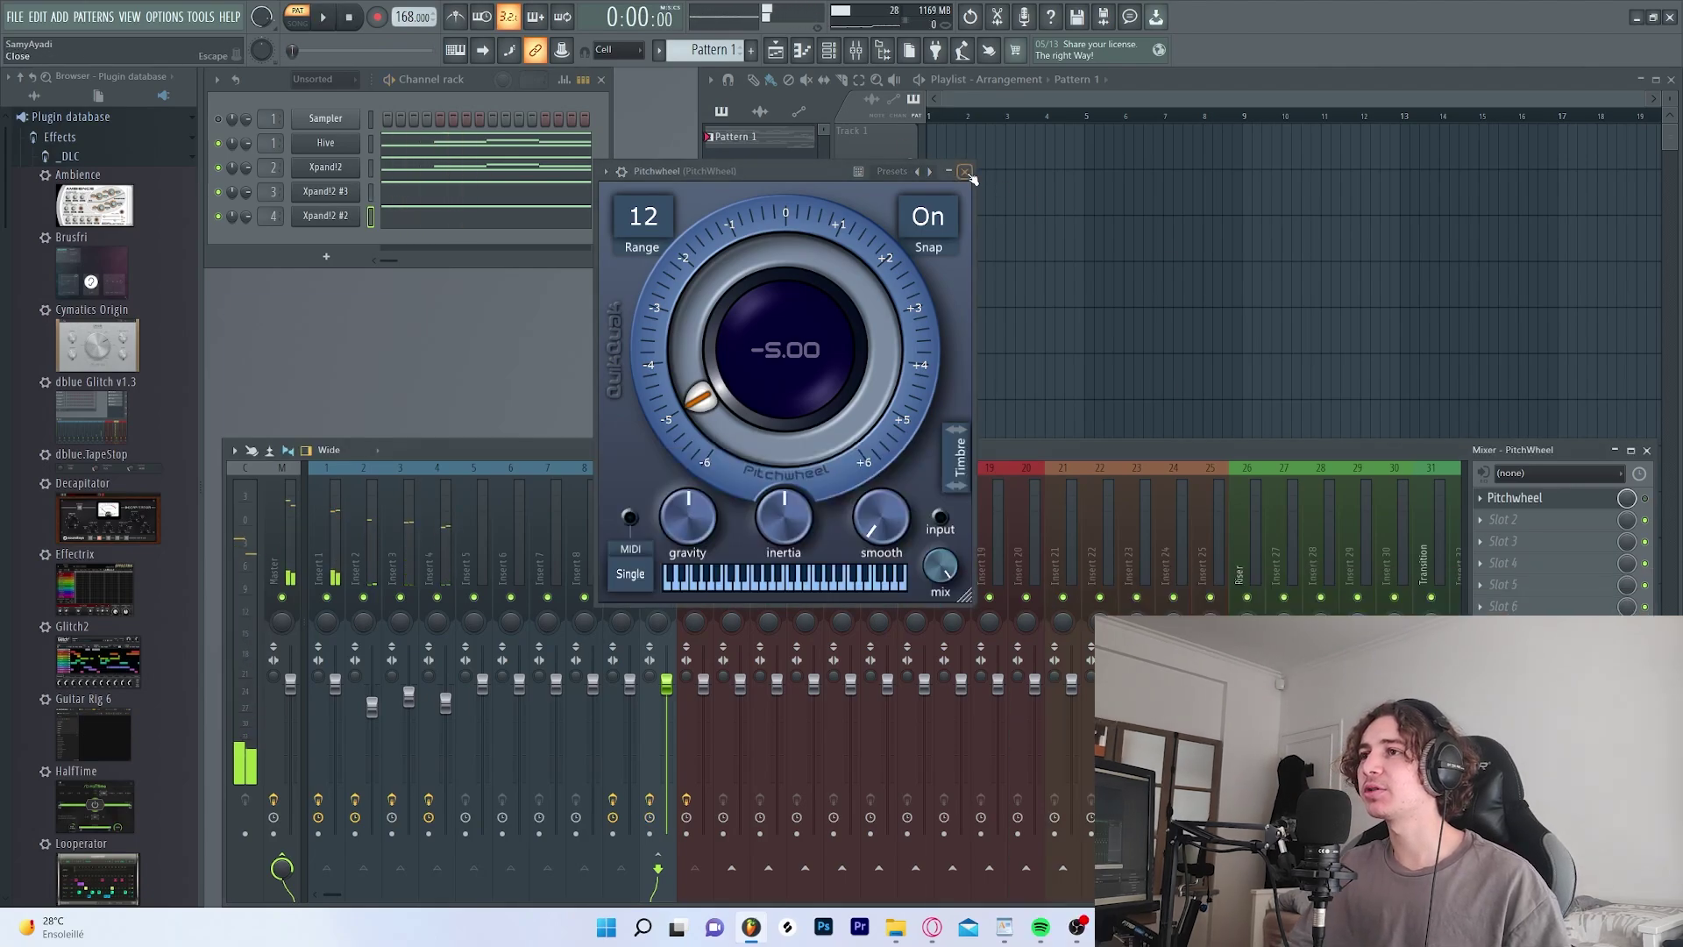
left_click(1509, 498)
left_click(1513, 498)
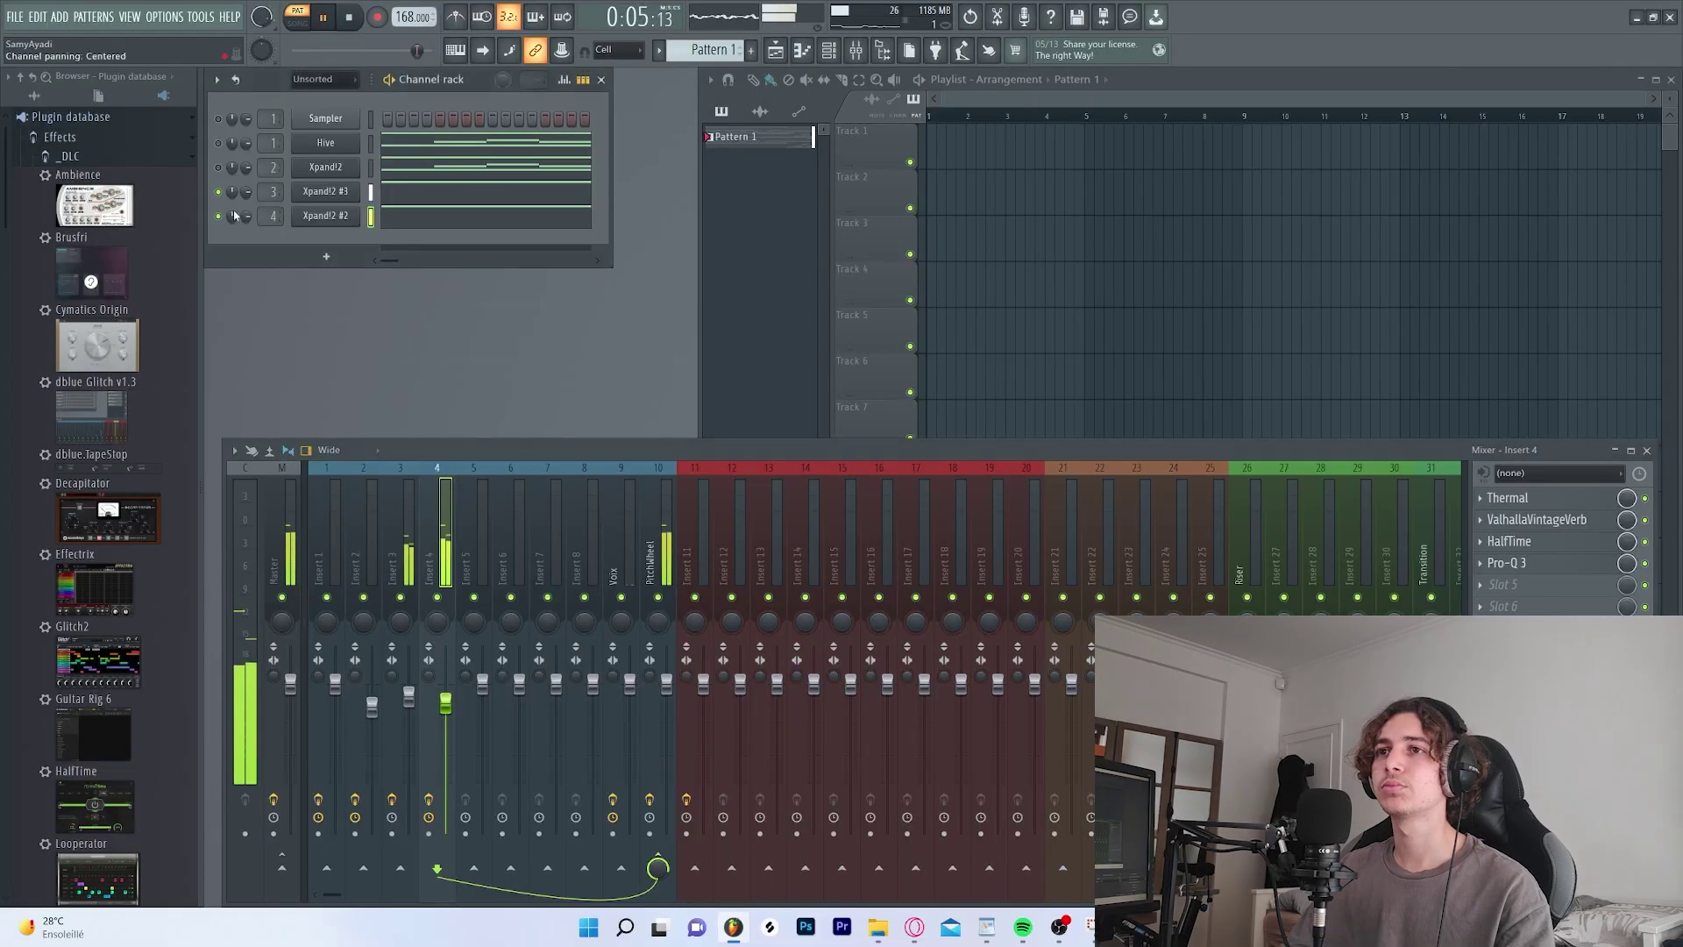
- Listen to the melody layers by unmuting their channels in turn, and check the low cut in Insert 3's Pro-Q 3
left_click(219, 192)
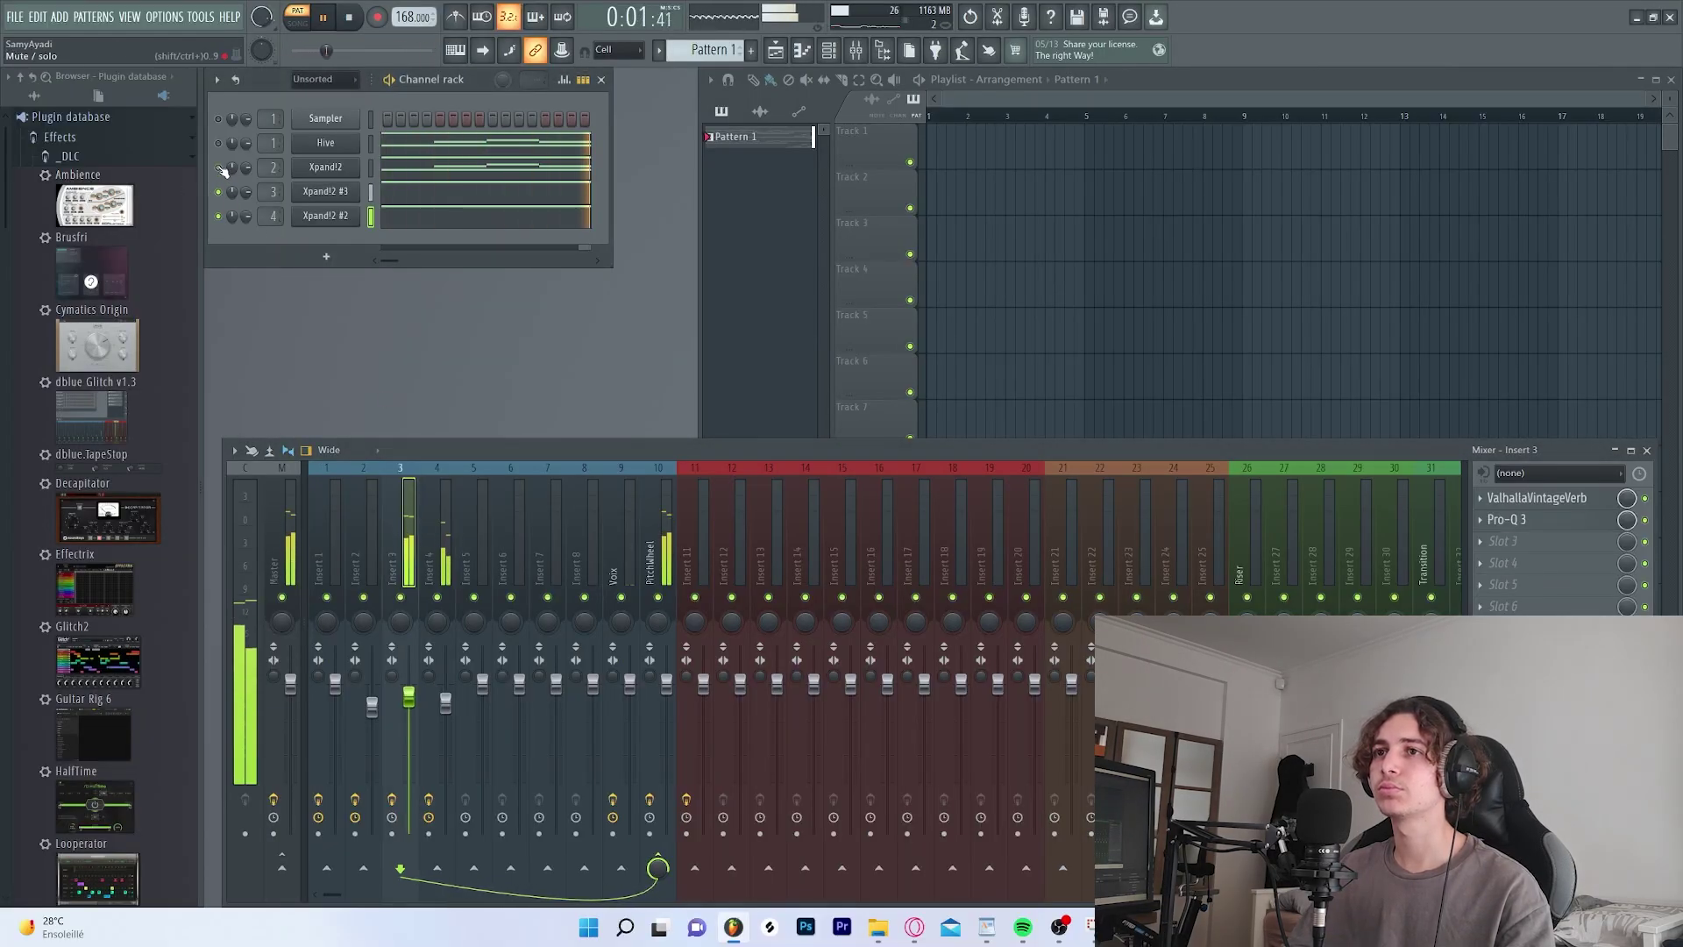
left_click(1509, 520)
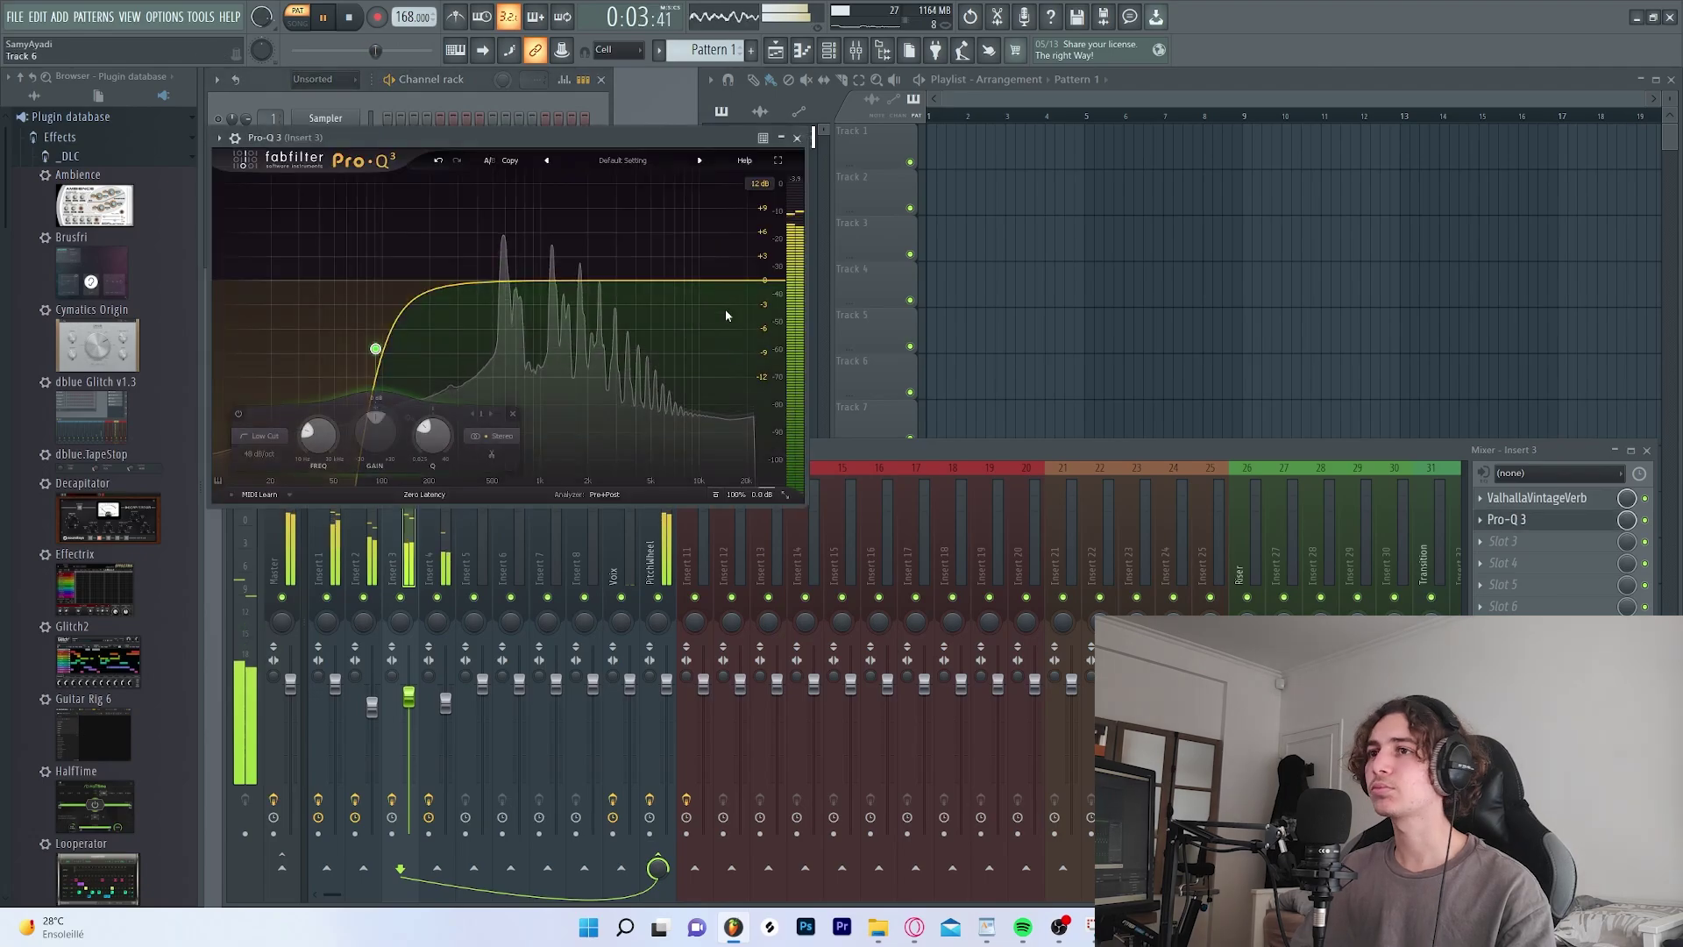
left_click(1509, 520)
left_click(664, 530)
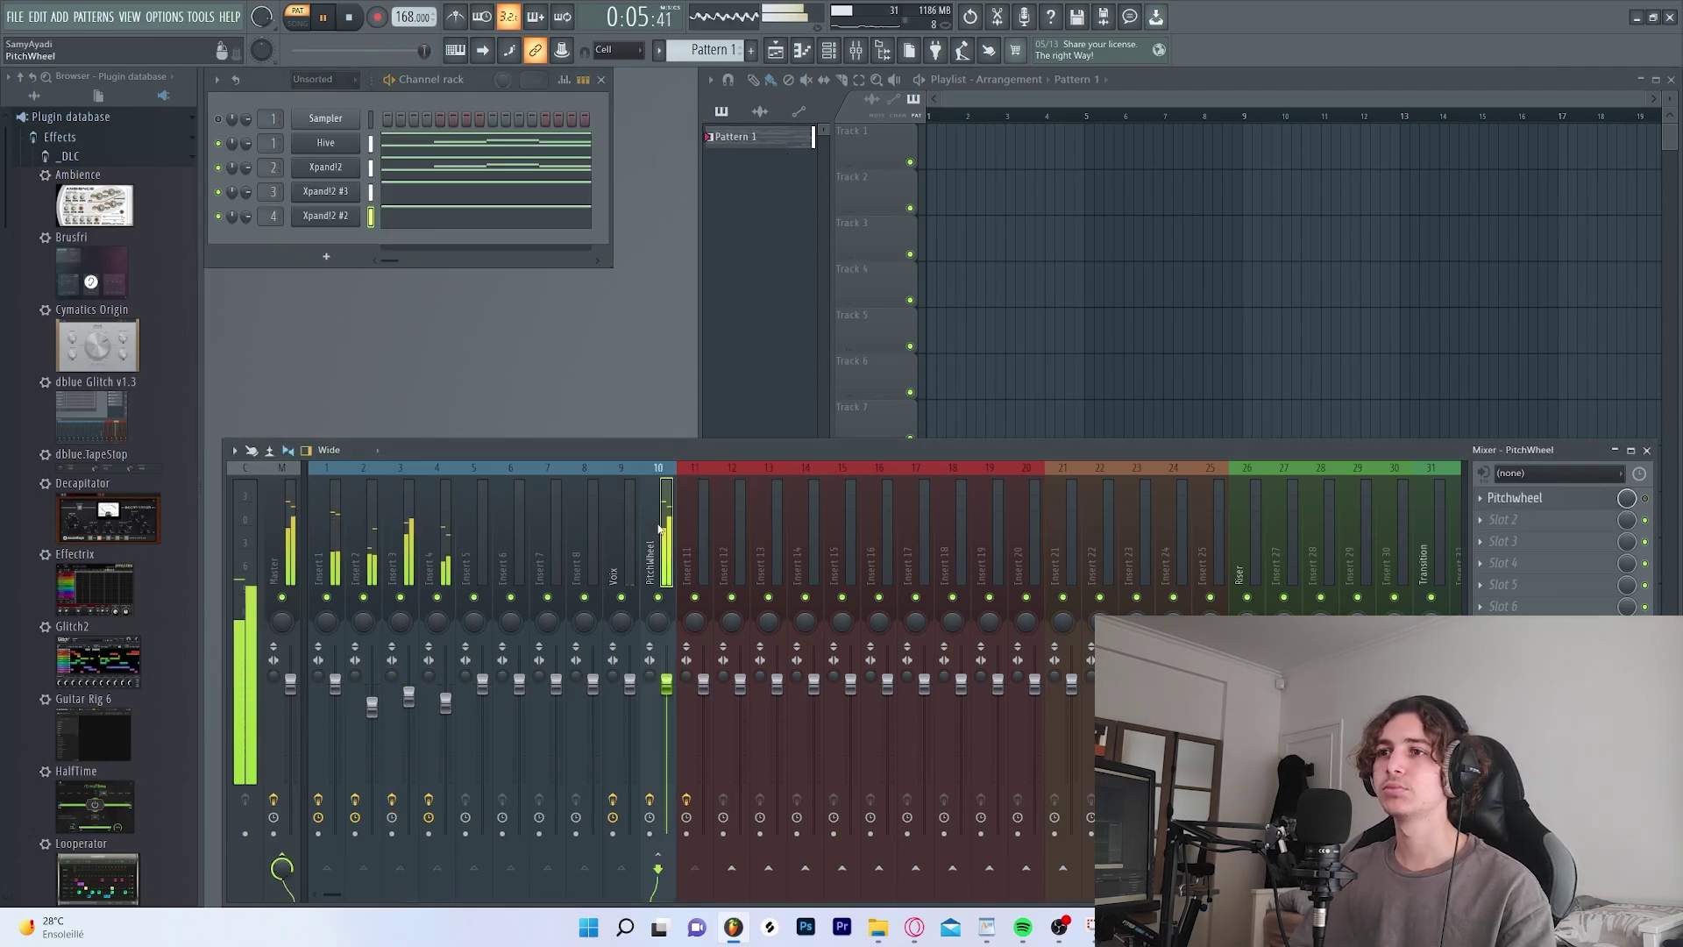
key("space")
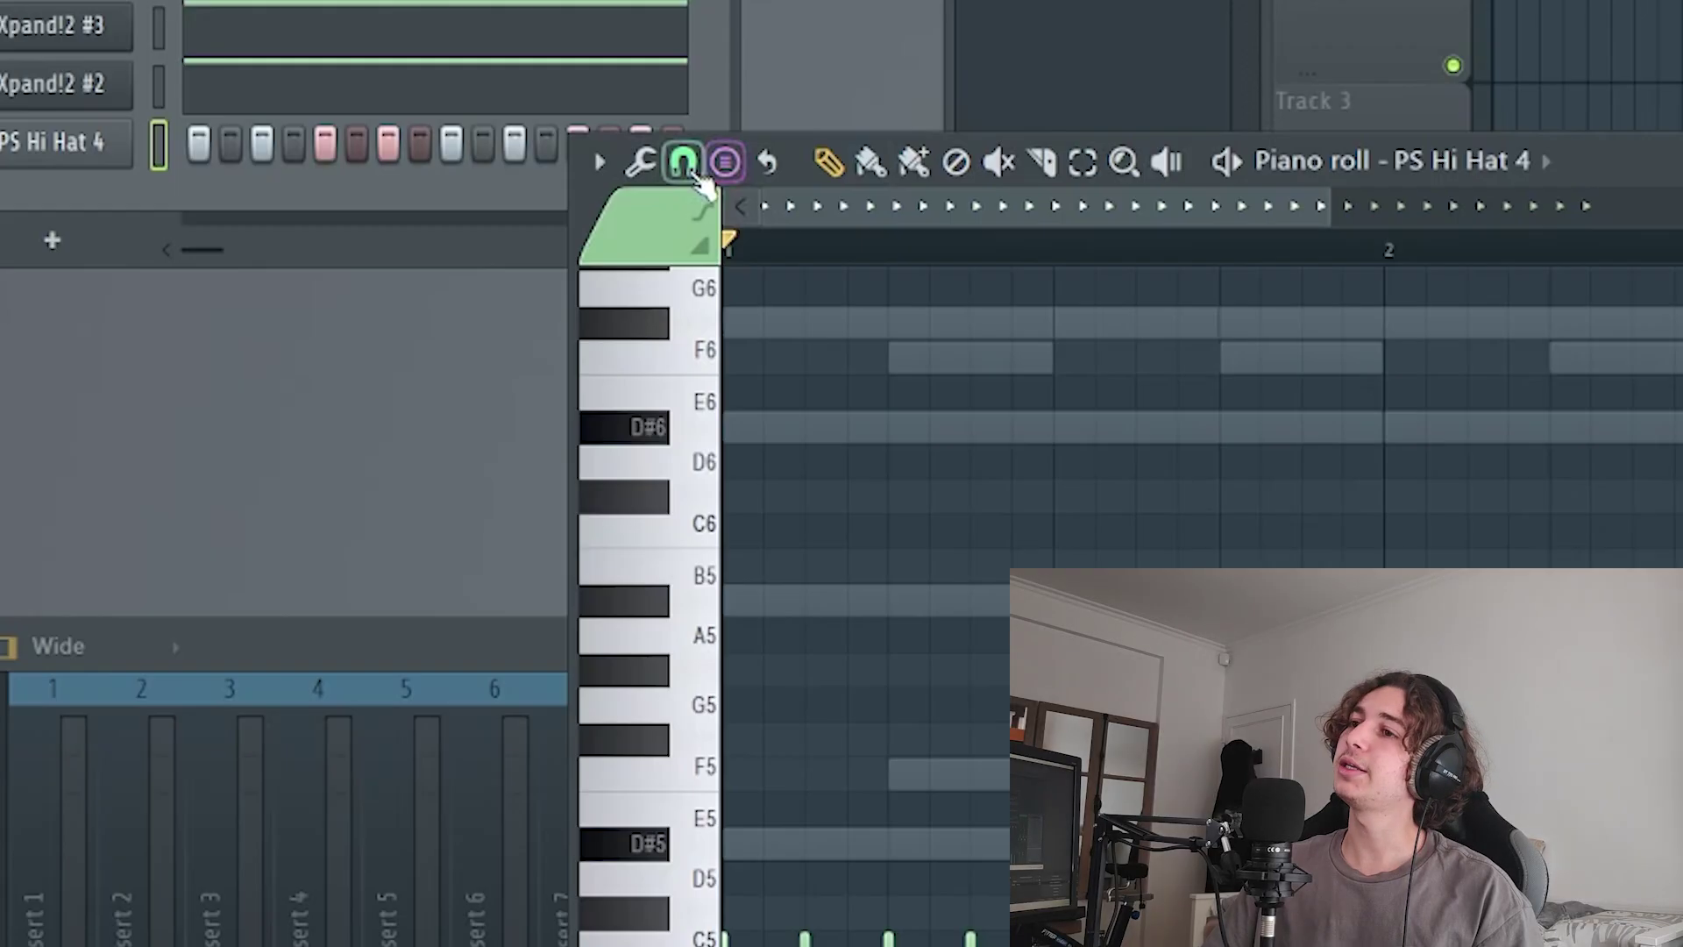
- Try 1/6 beat snapping in the PS Hi Hat 4 piano roll and set the snap to 1/6 step
left_click(697, 169)
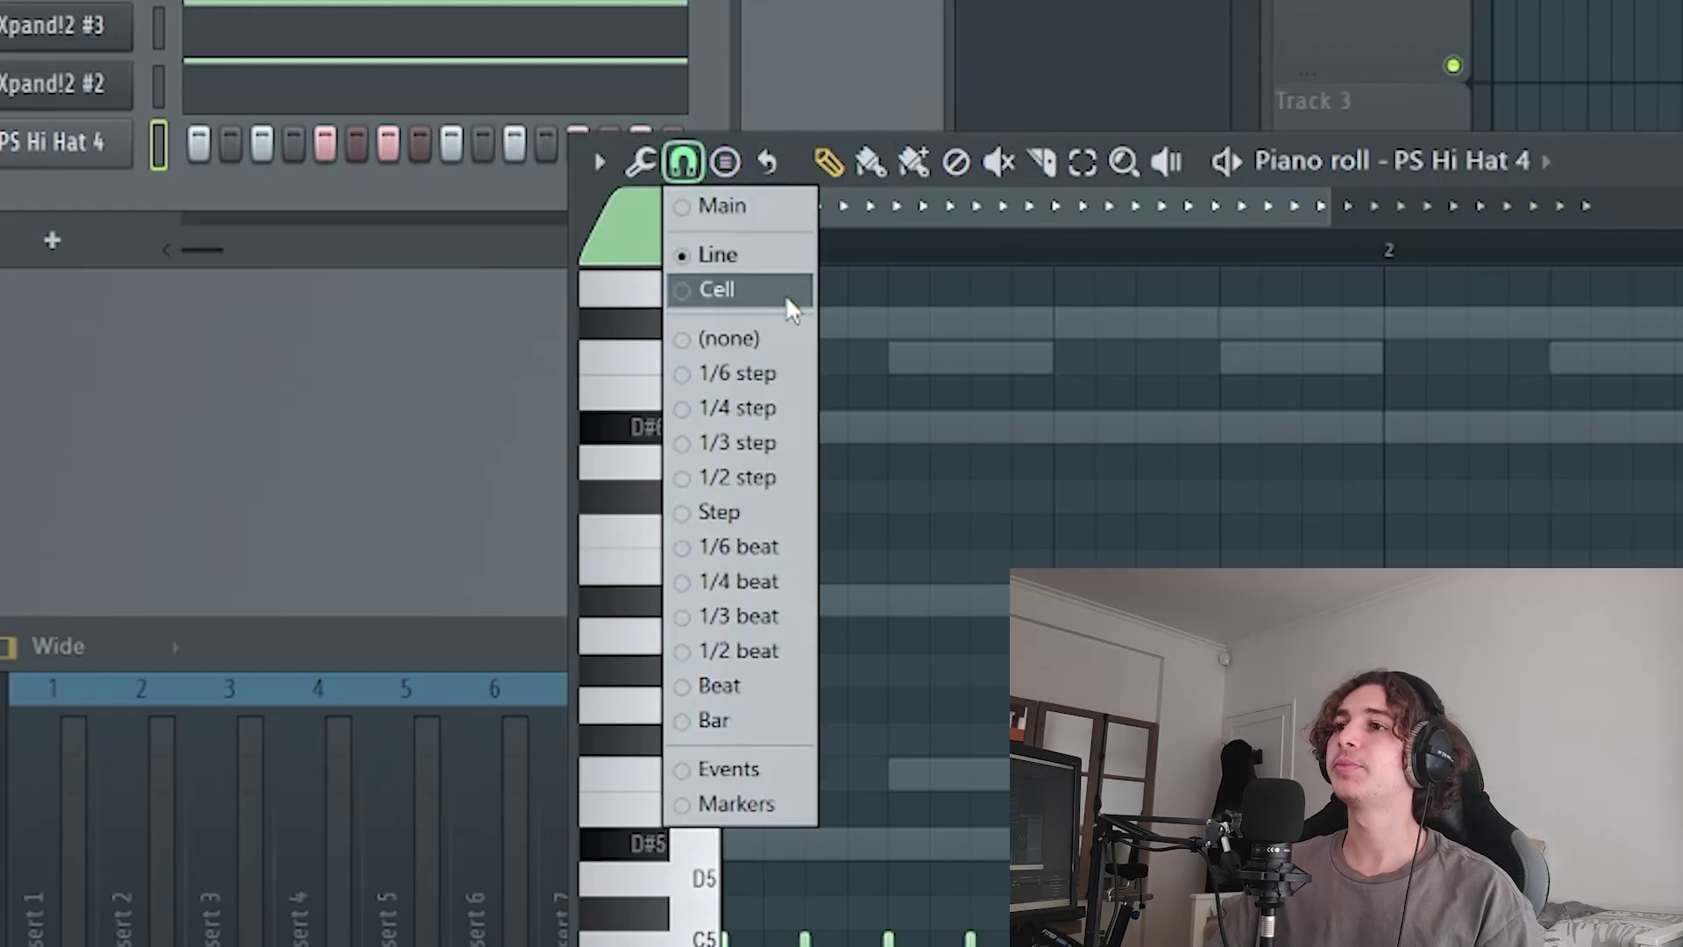
left_click(789, 551)
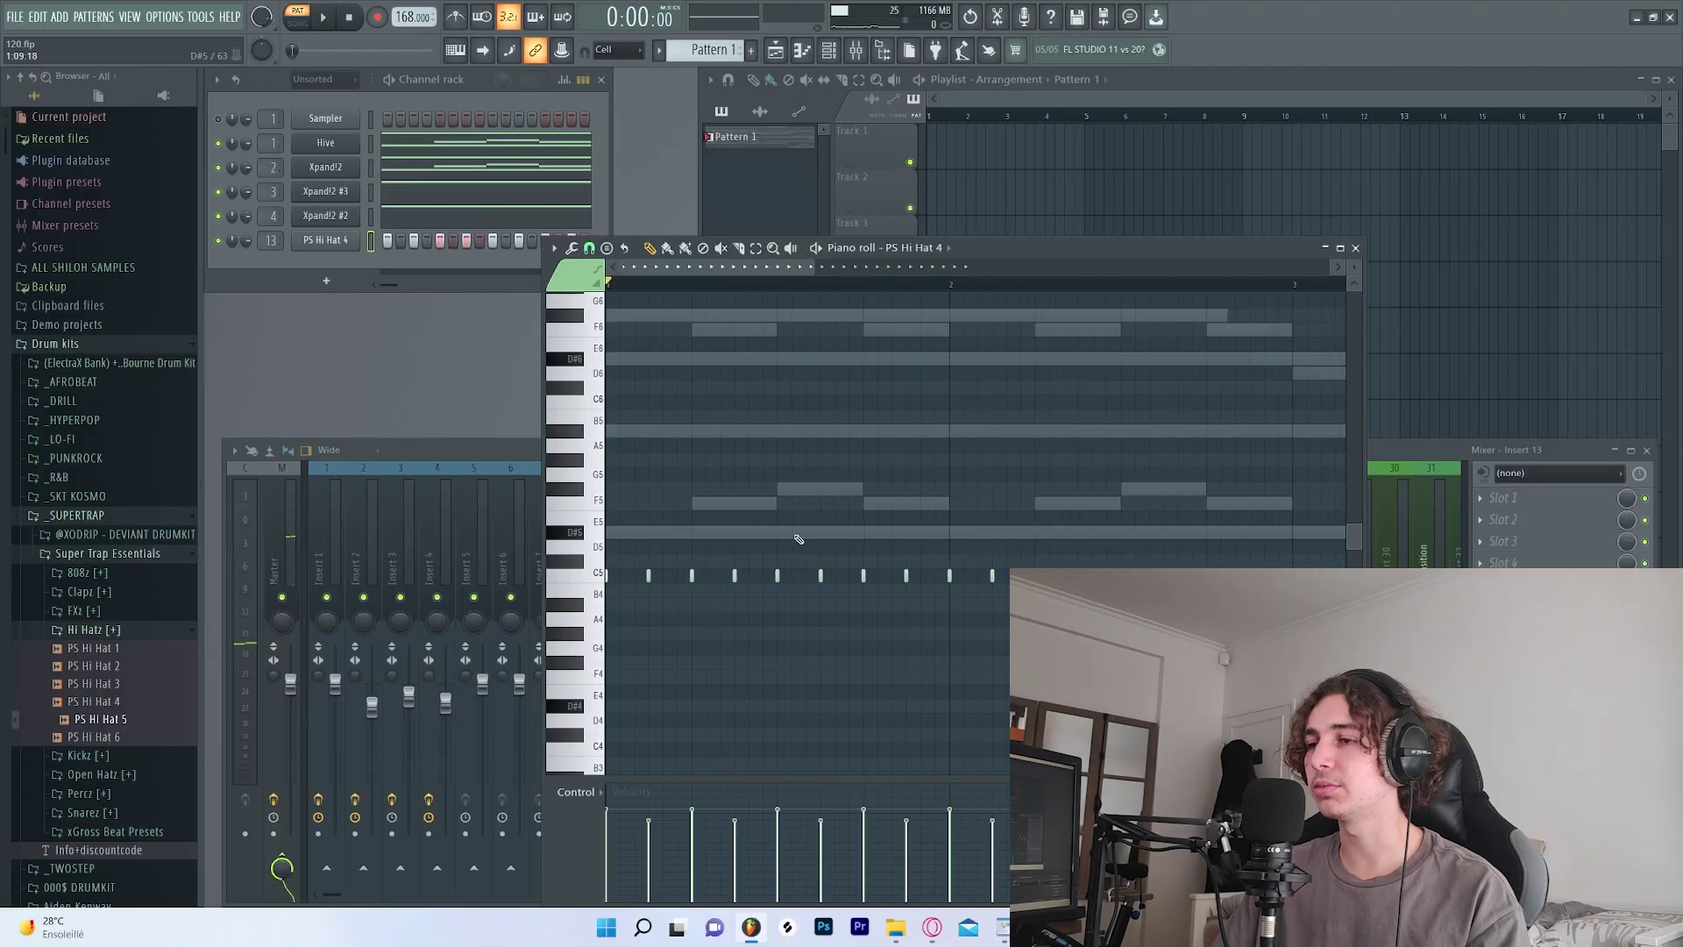
left_click(588, 249)
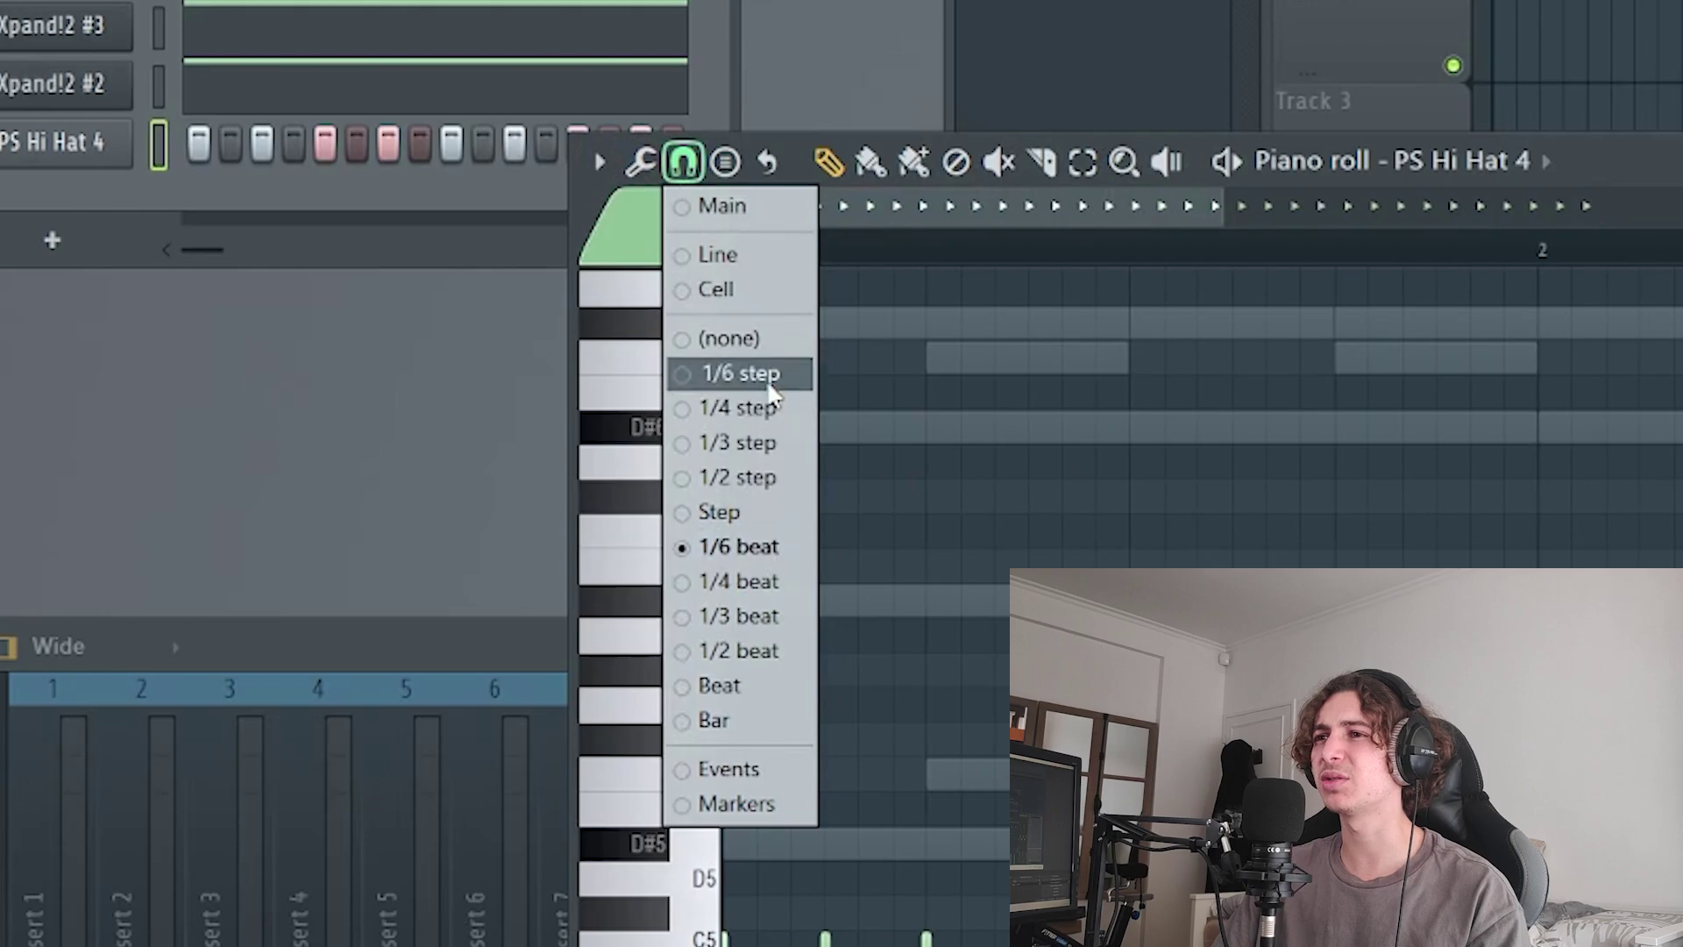
left_click(770, 384)
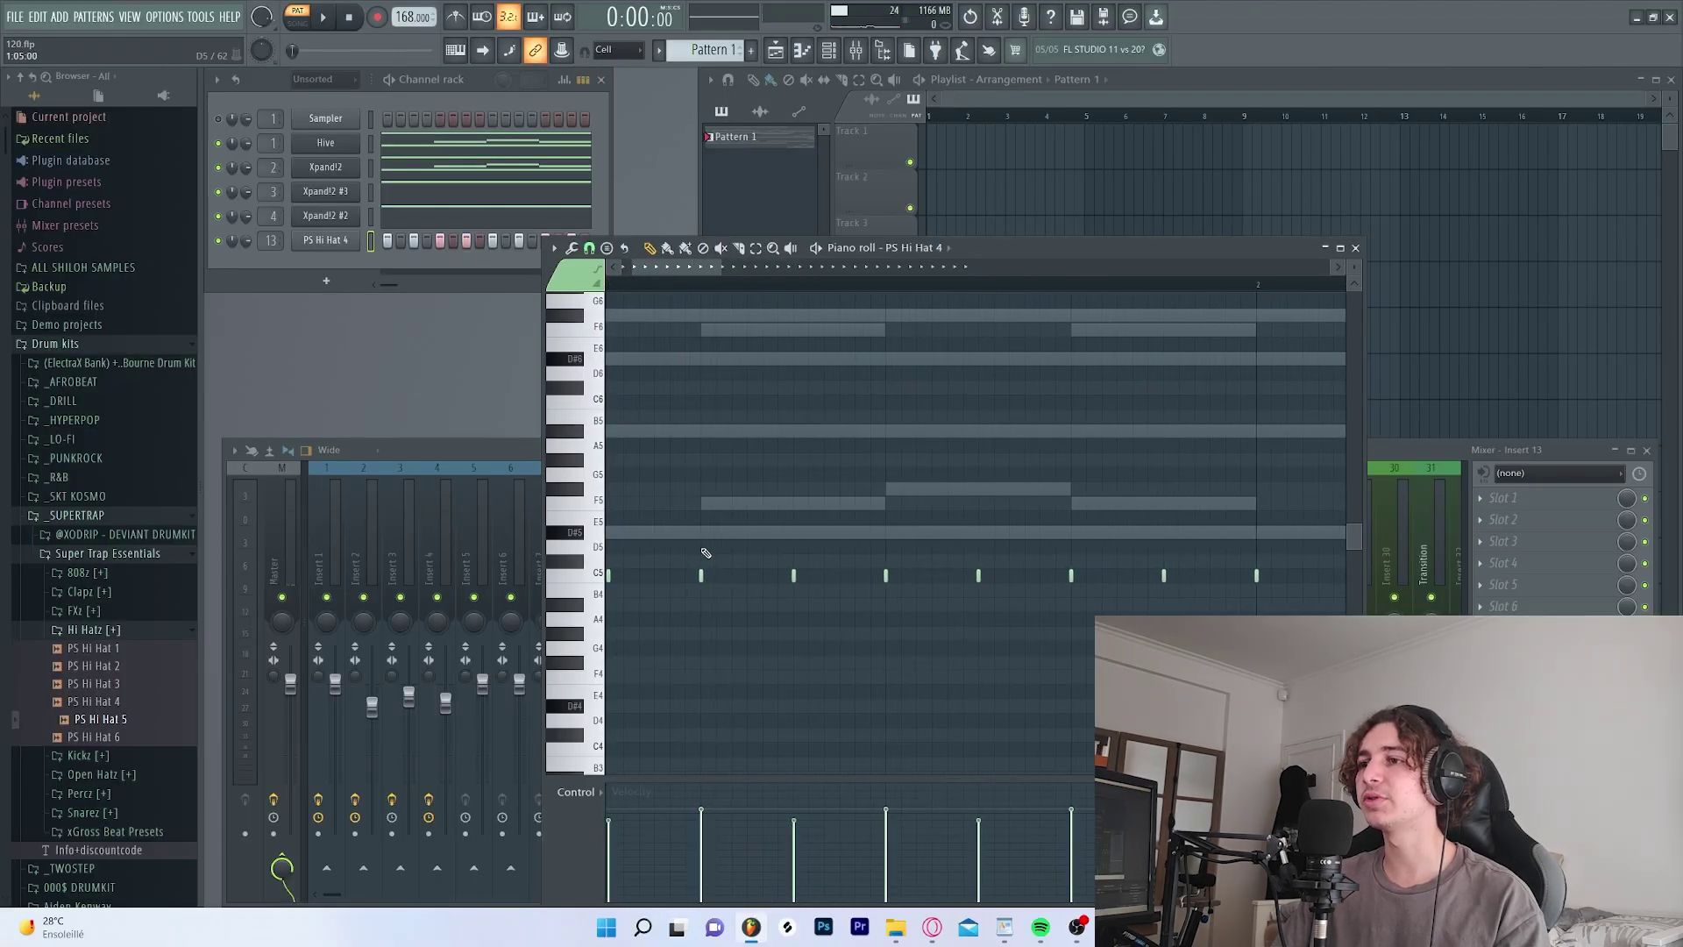
- Paint a run of rapid hi-hat notes on D#5 from step 5 of bar 1 with the Paint tool
scroll(706, 553, "up", 5)
scroll(762, 555, "down", 6)
scroll(765, 553, "down", 1)
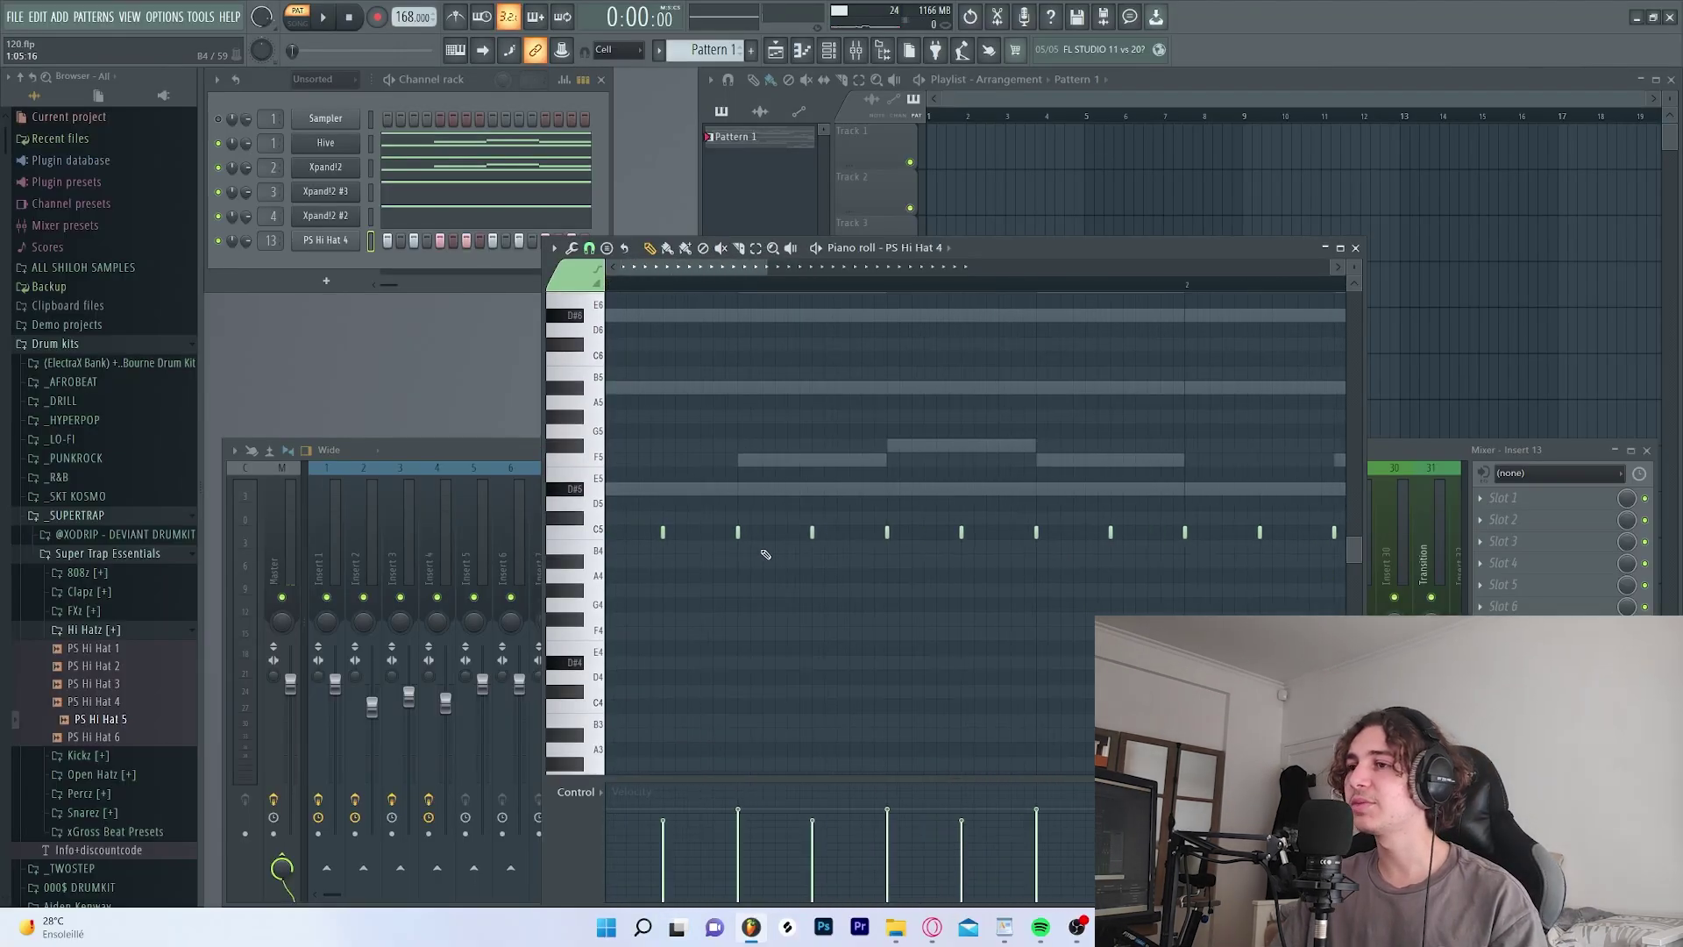
scroll(725, 587, "up", 2)
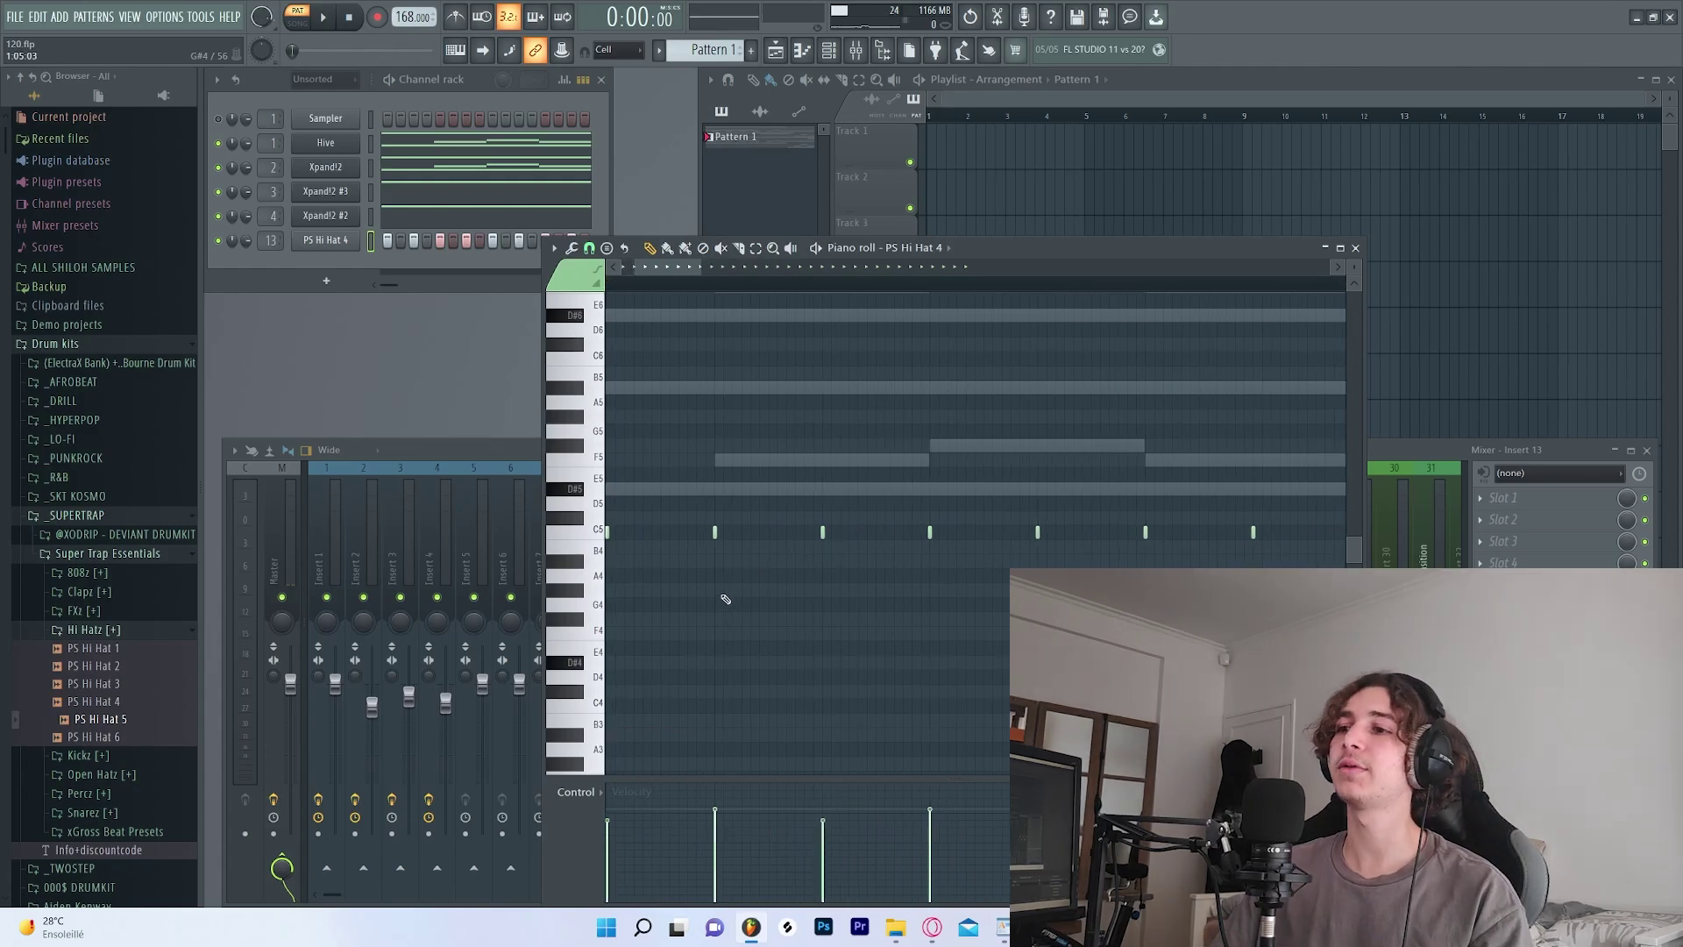
scroll(714, 530, "up", 2)
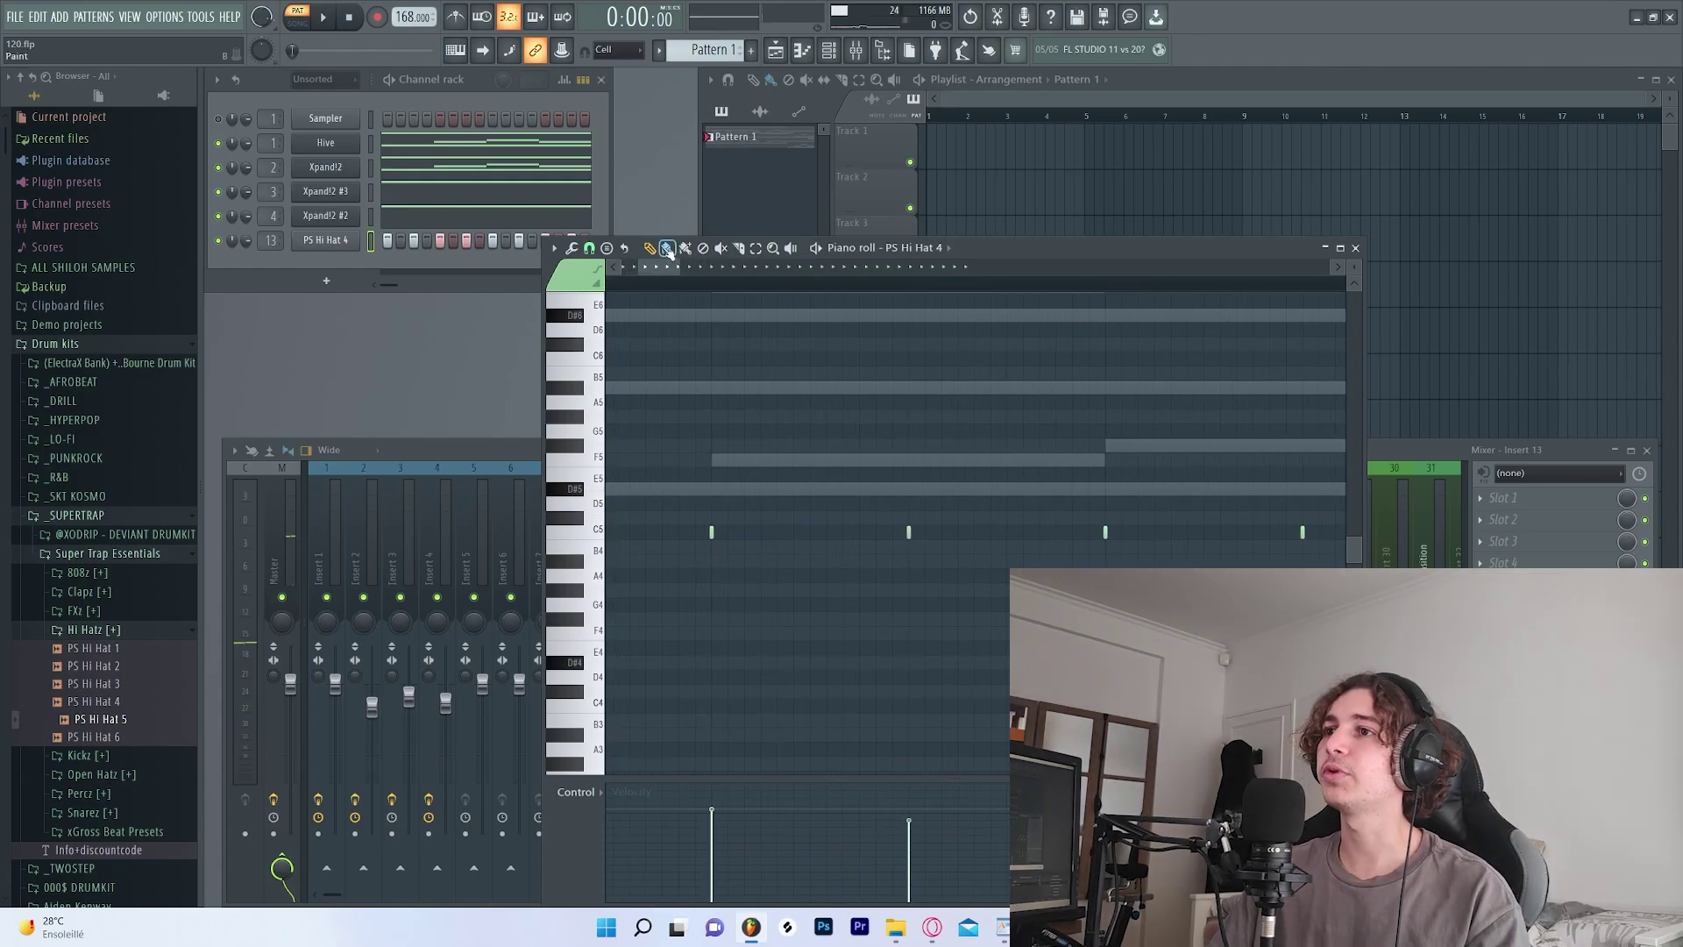
left_click(668, 249)
left_click_drag(711, 487, 1017, 484)
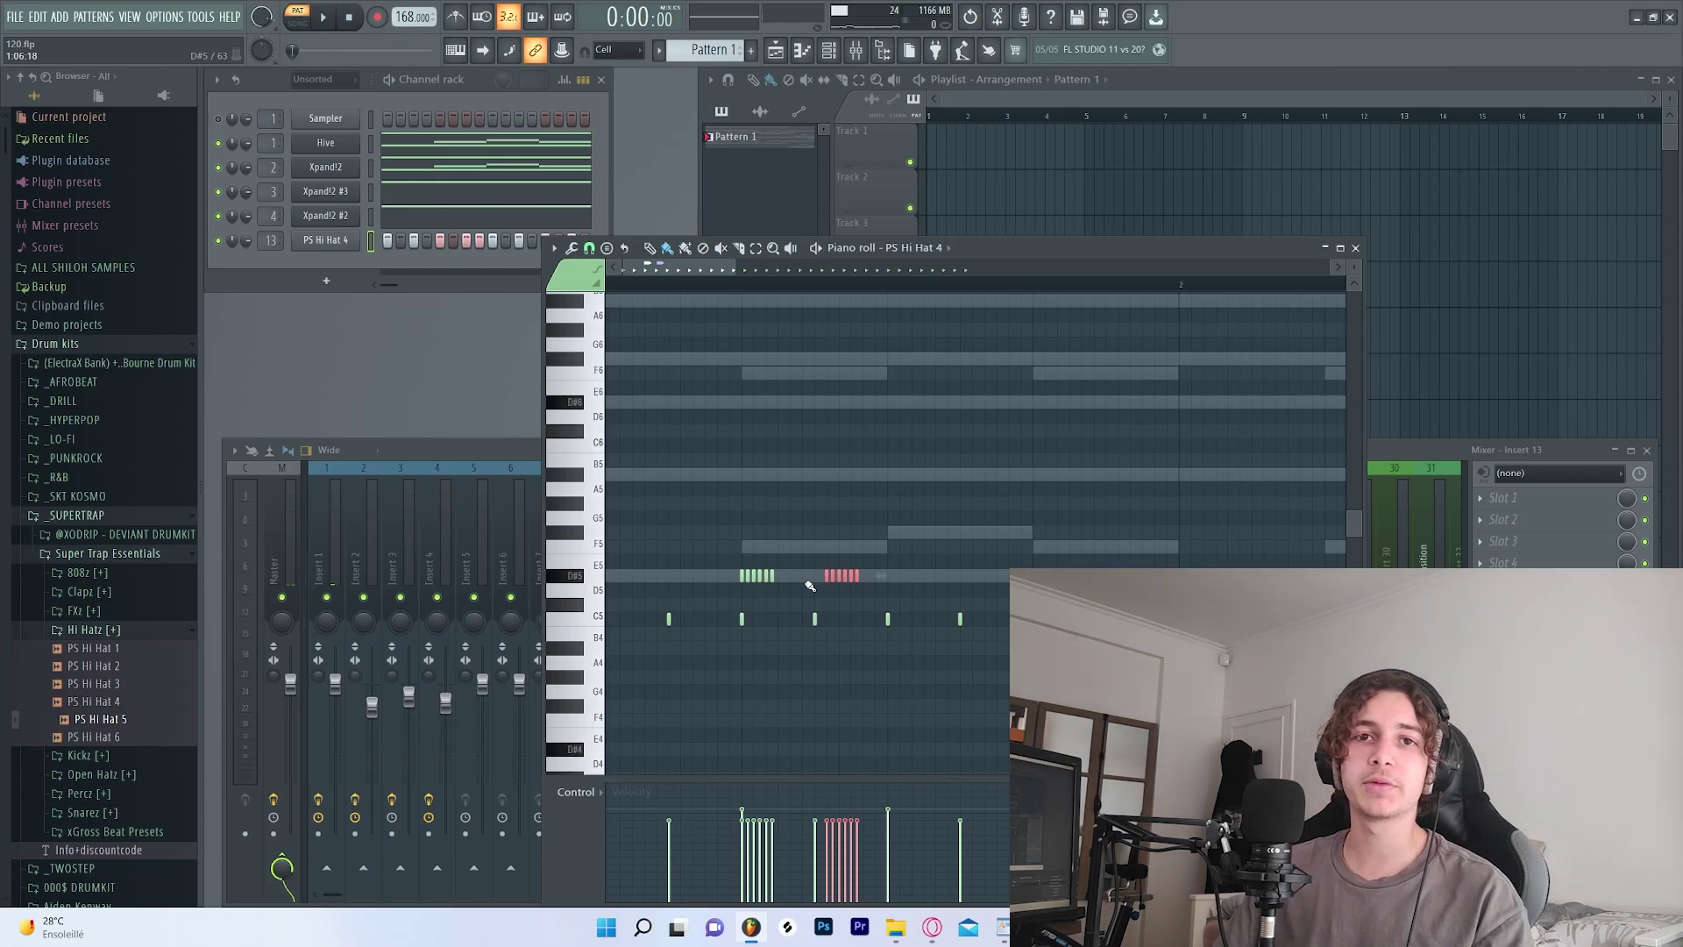
- Ramp the velocities of the two six-note hi-hat rolls in bar 1 downward and play them back
scroll(796, 578, "up", 2)
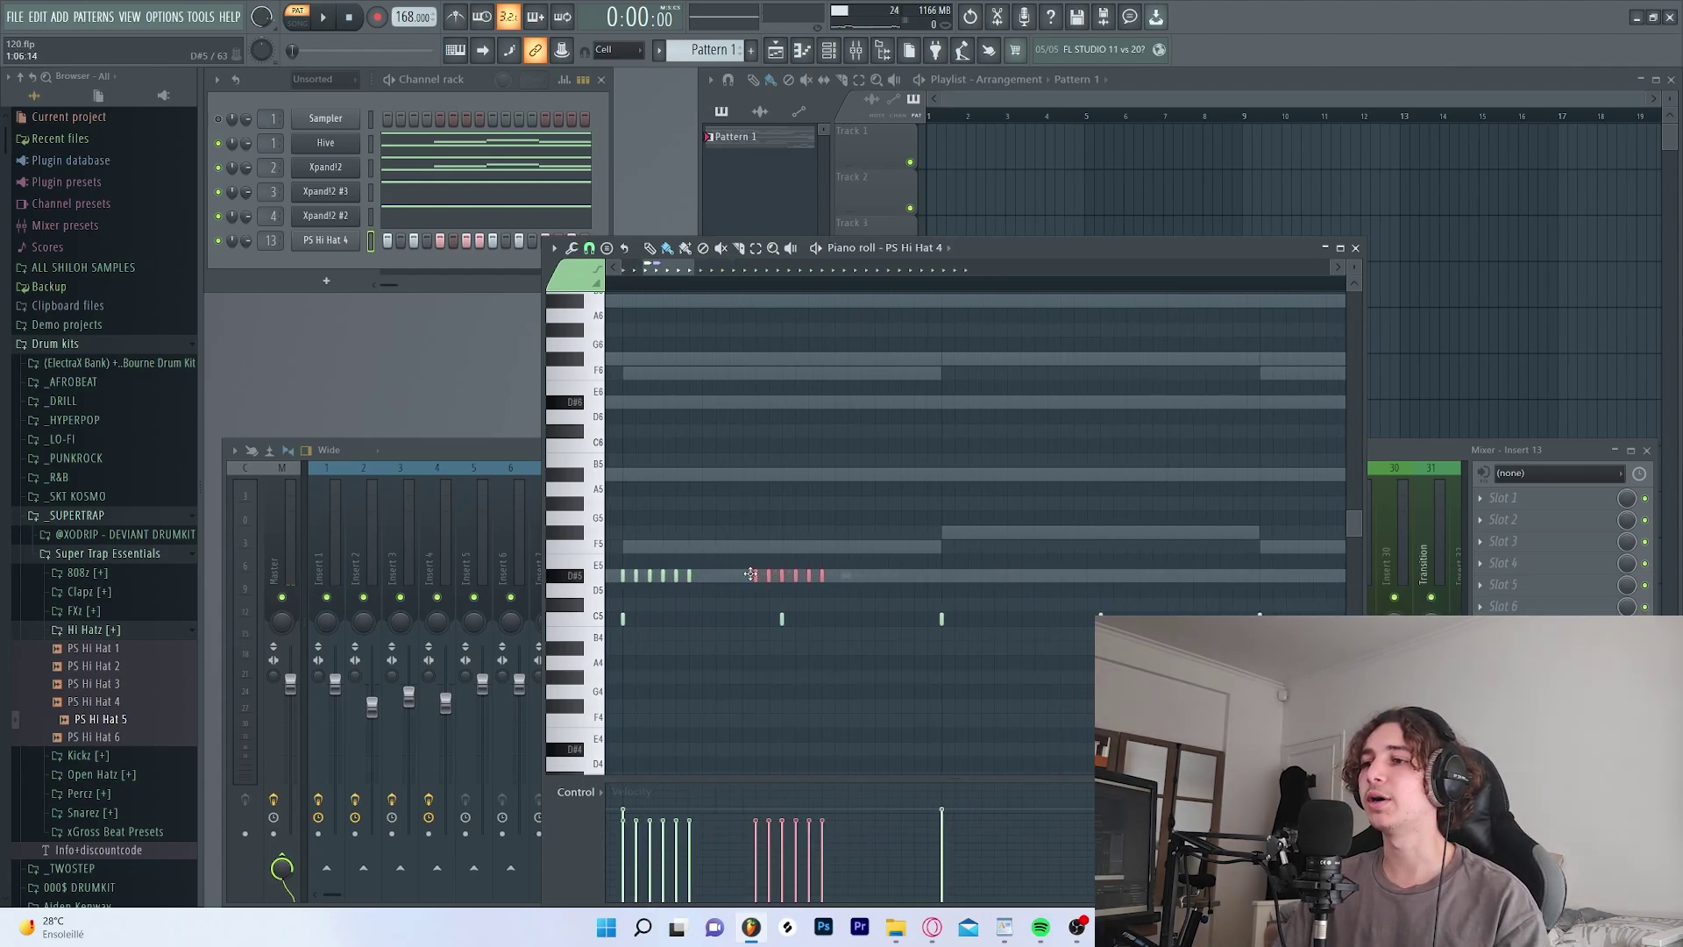
left_click_drag(747, 811, 834, 888)
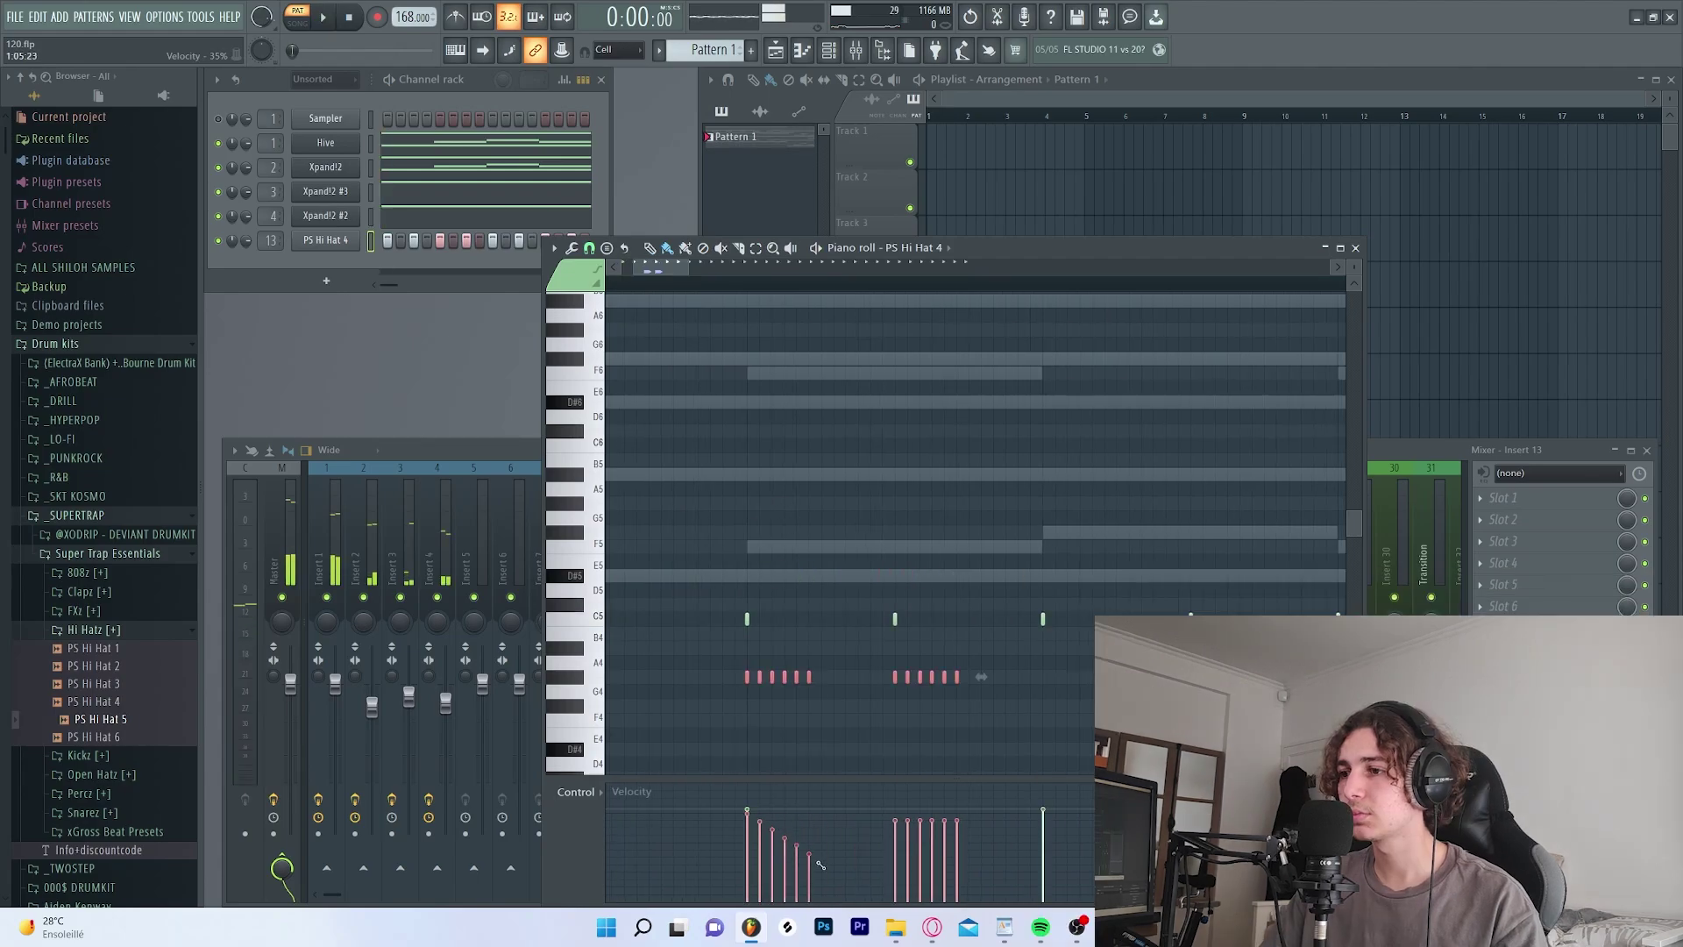
left_click_drag(895, 811, 957, 890)
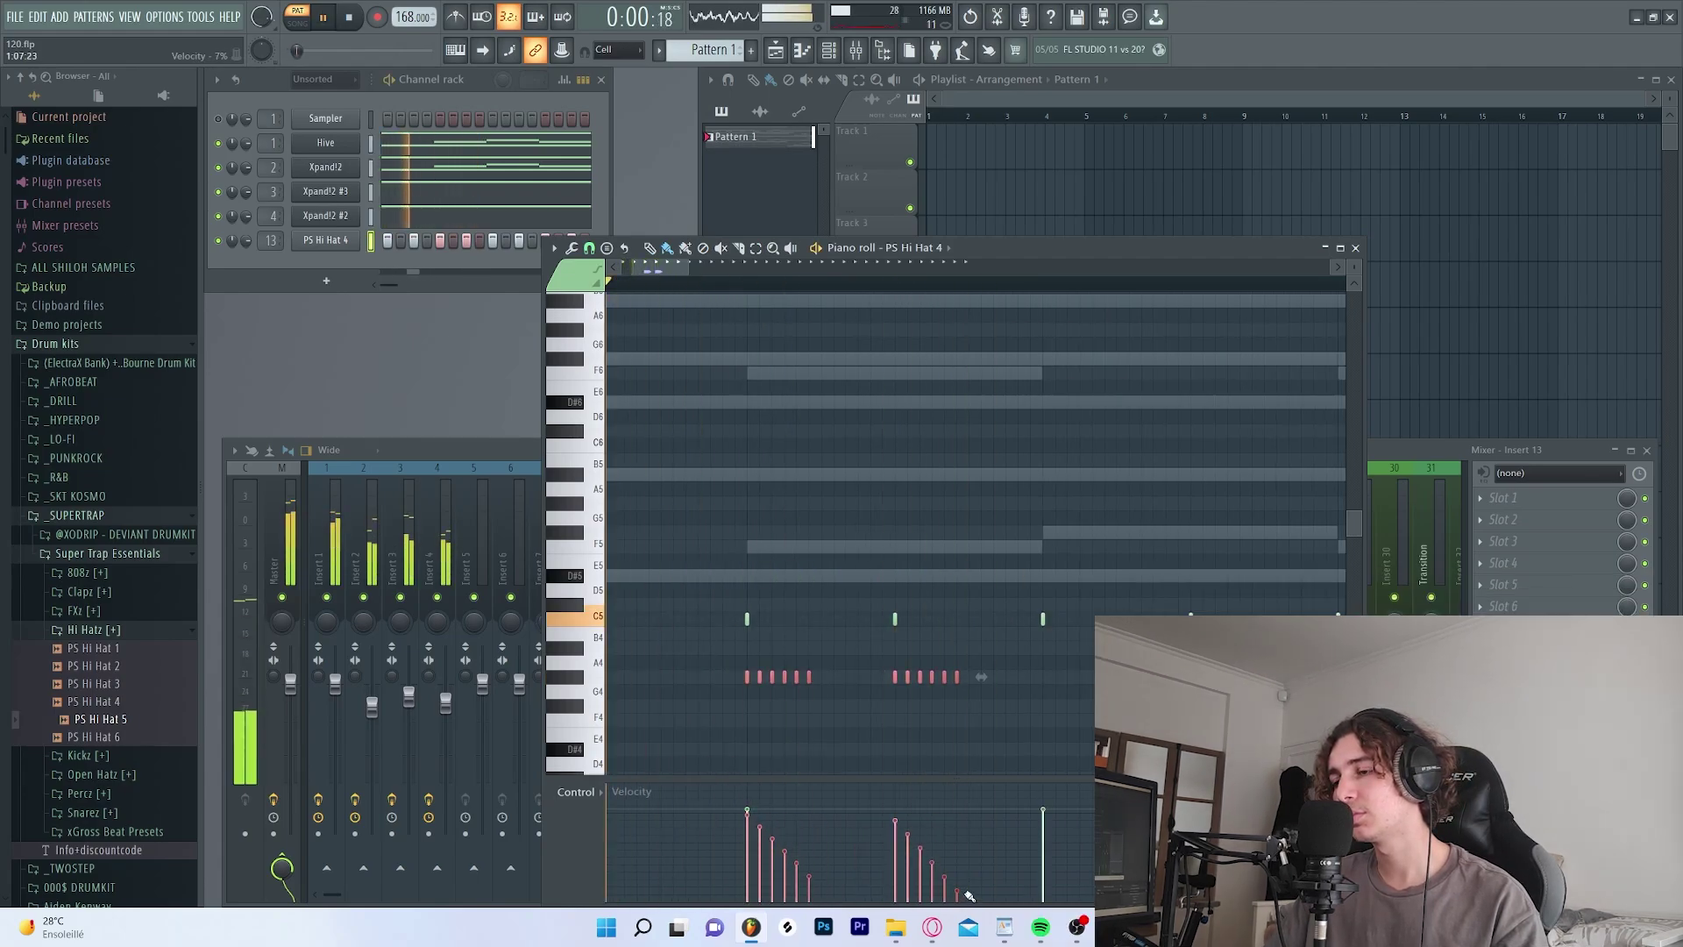
key("space")
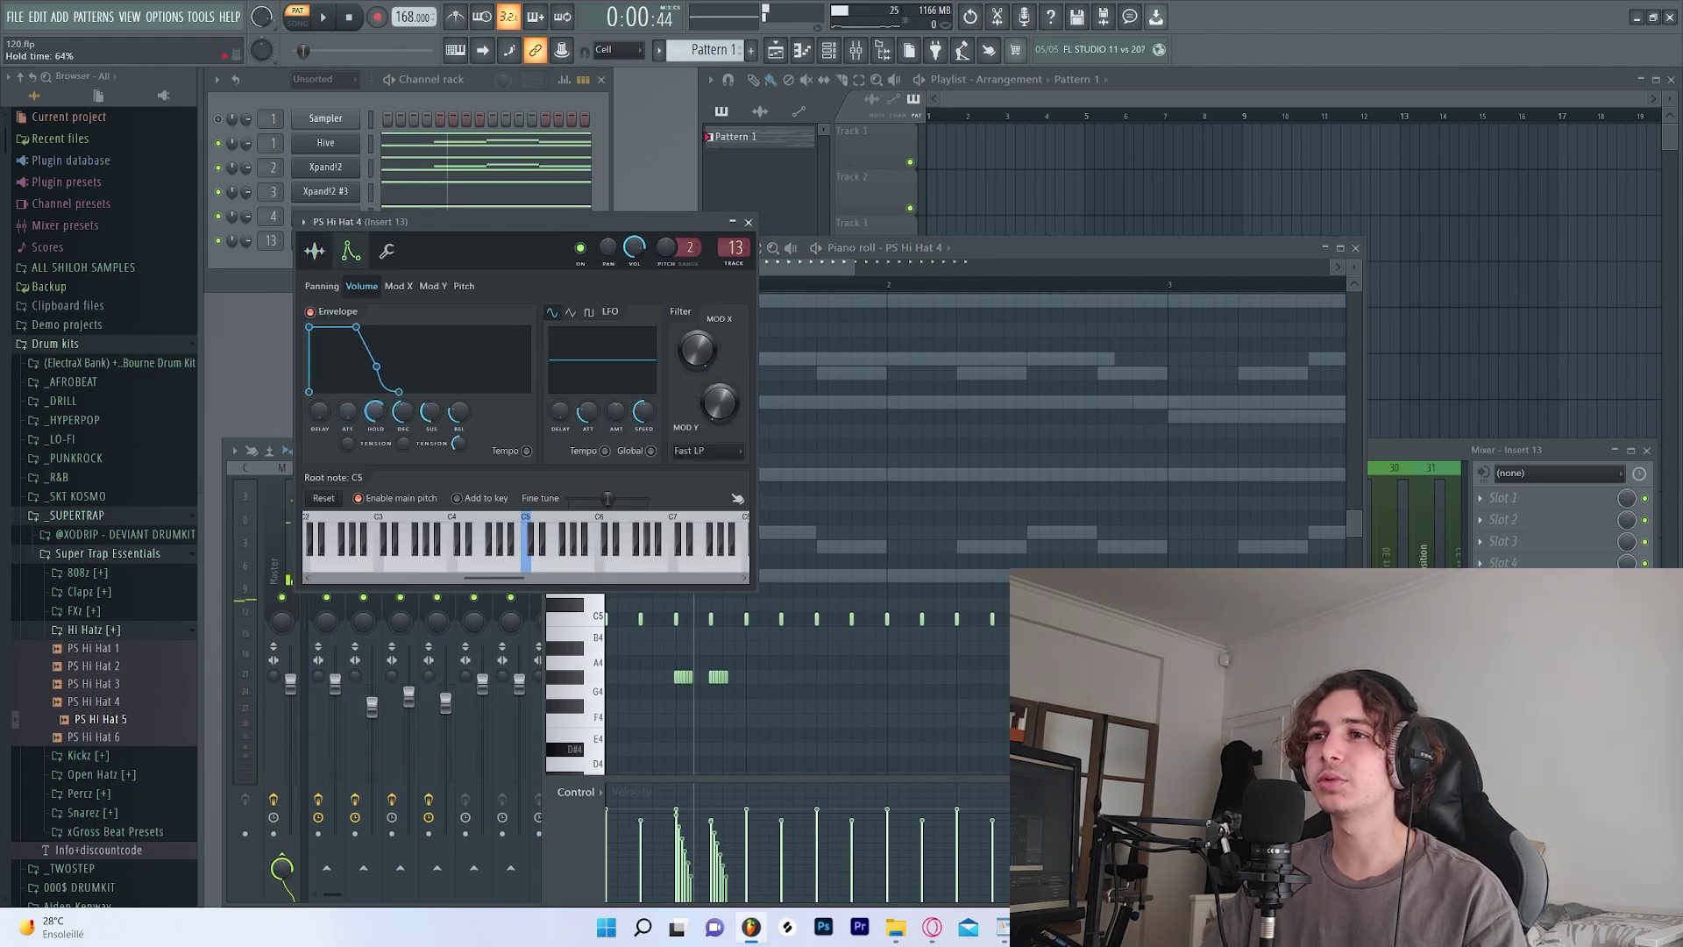
- Close the PS Hi Hat 4 volume envelope settings and open the channel's options
left_click(748, 222)
right_click(355, 238)
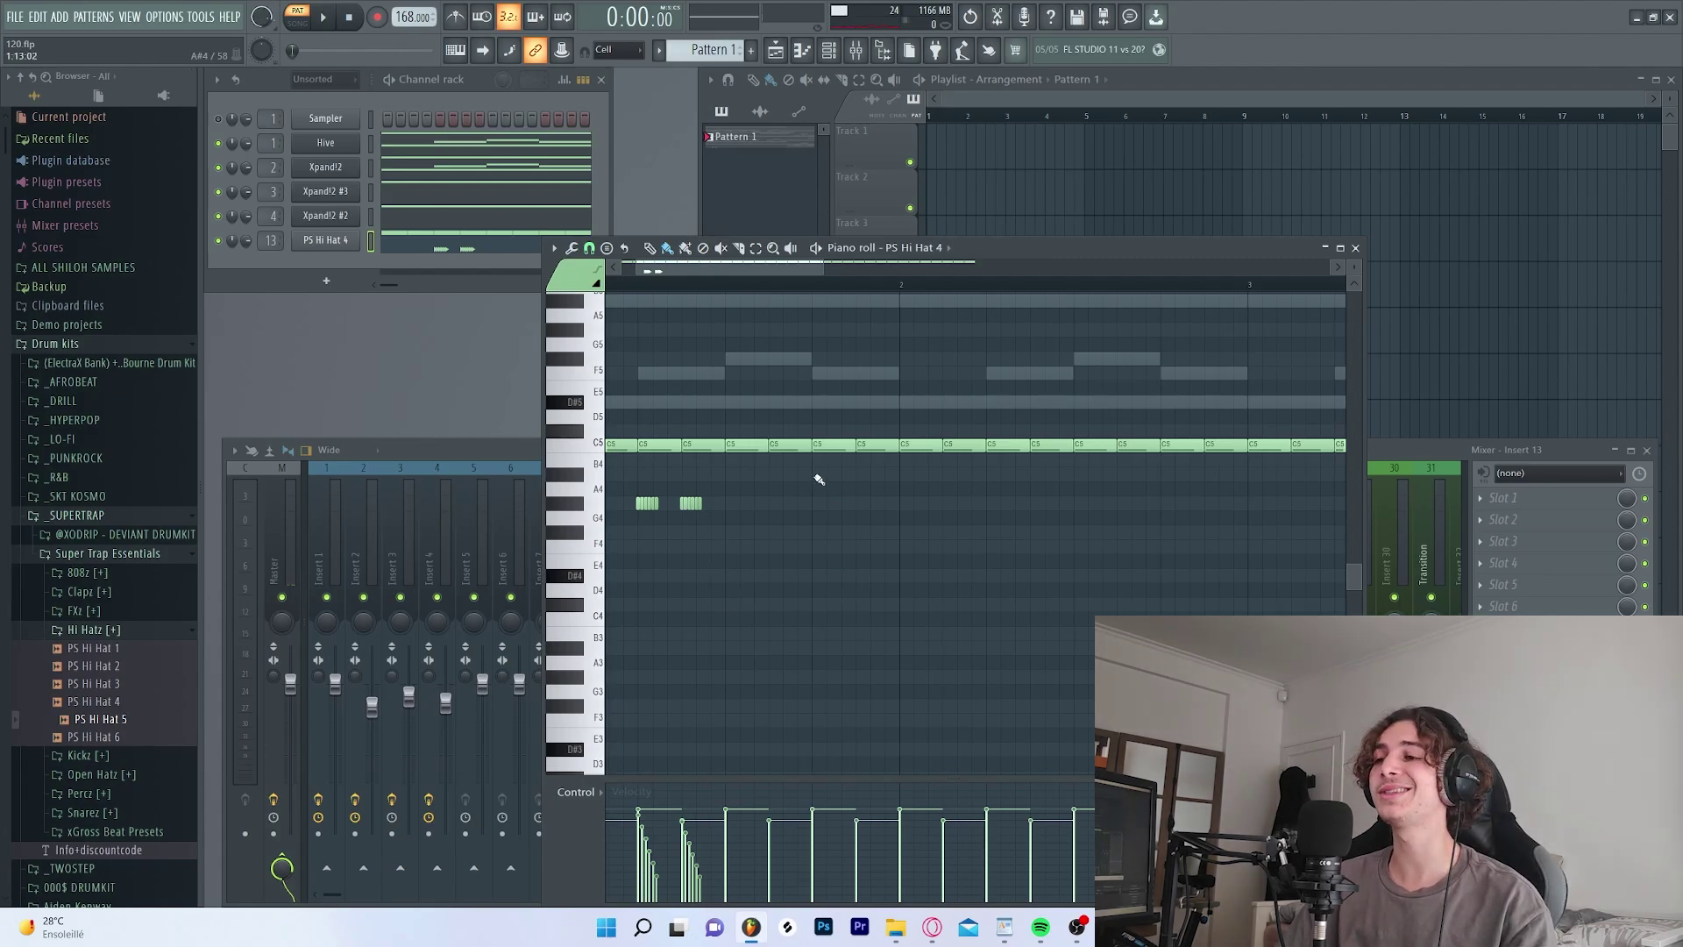
- Add a short slide note on A#4 at step 13 of bar 1, lower it one octave and audition it
left_click(815, 476)
key("space")
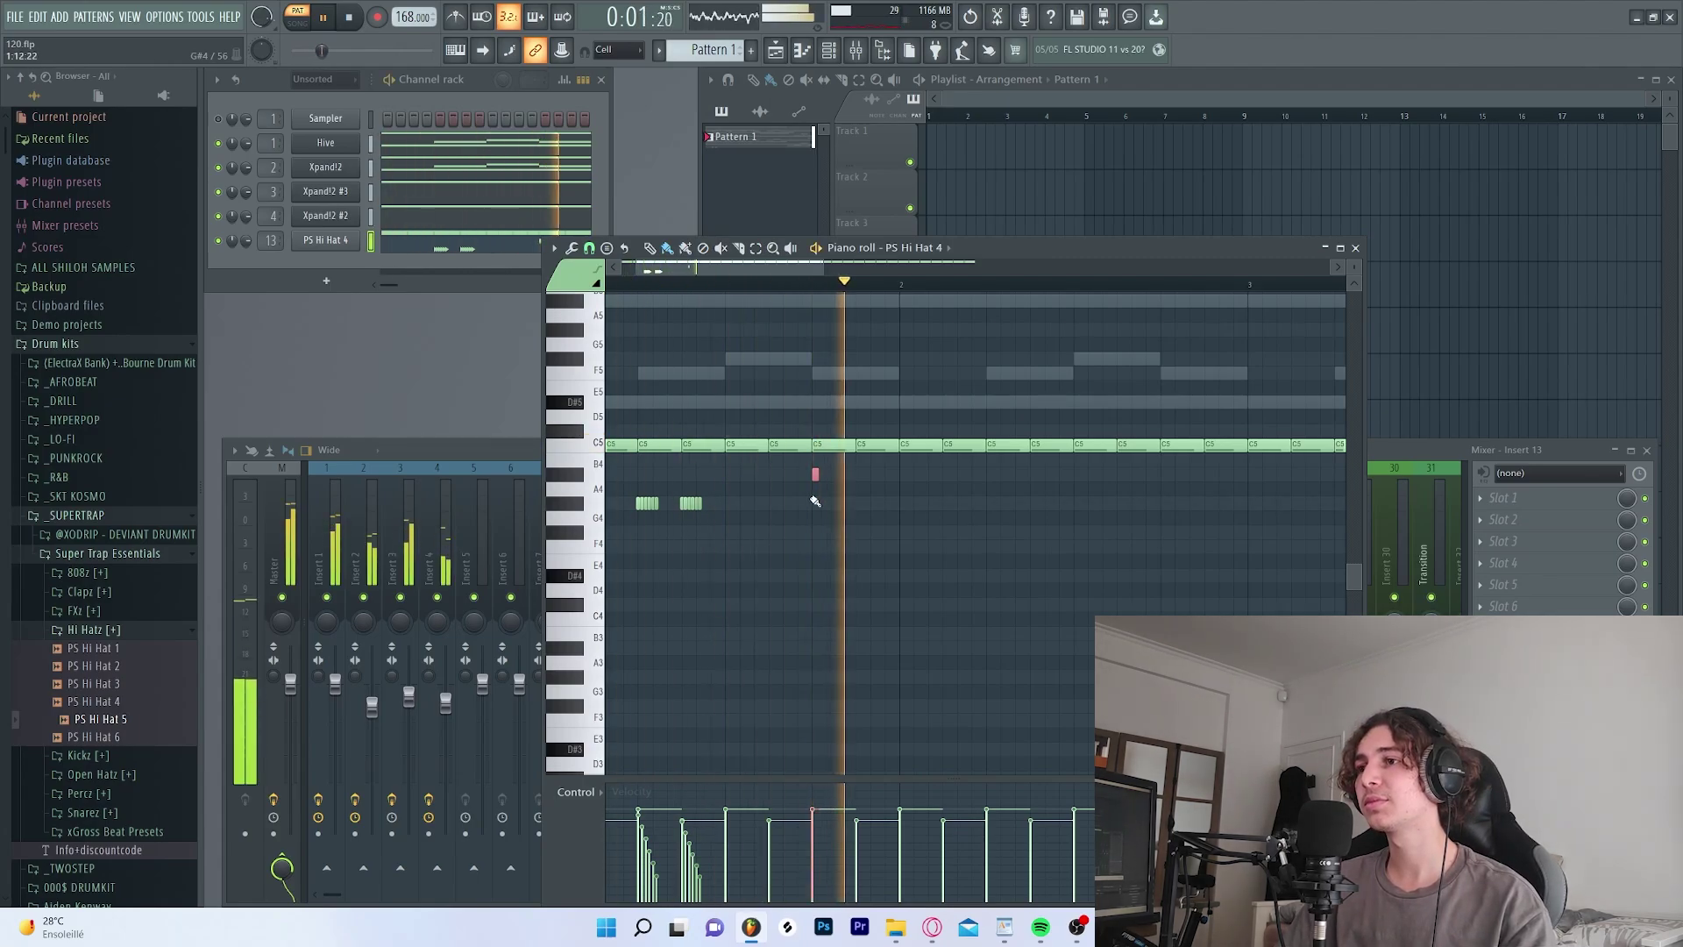
key("space")
key("ctrl+Down")
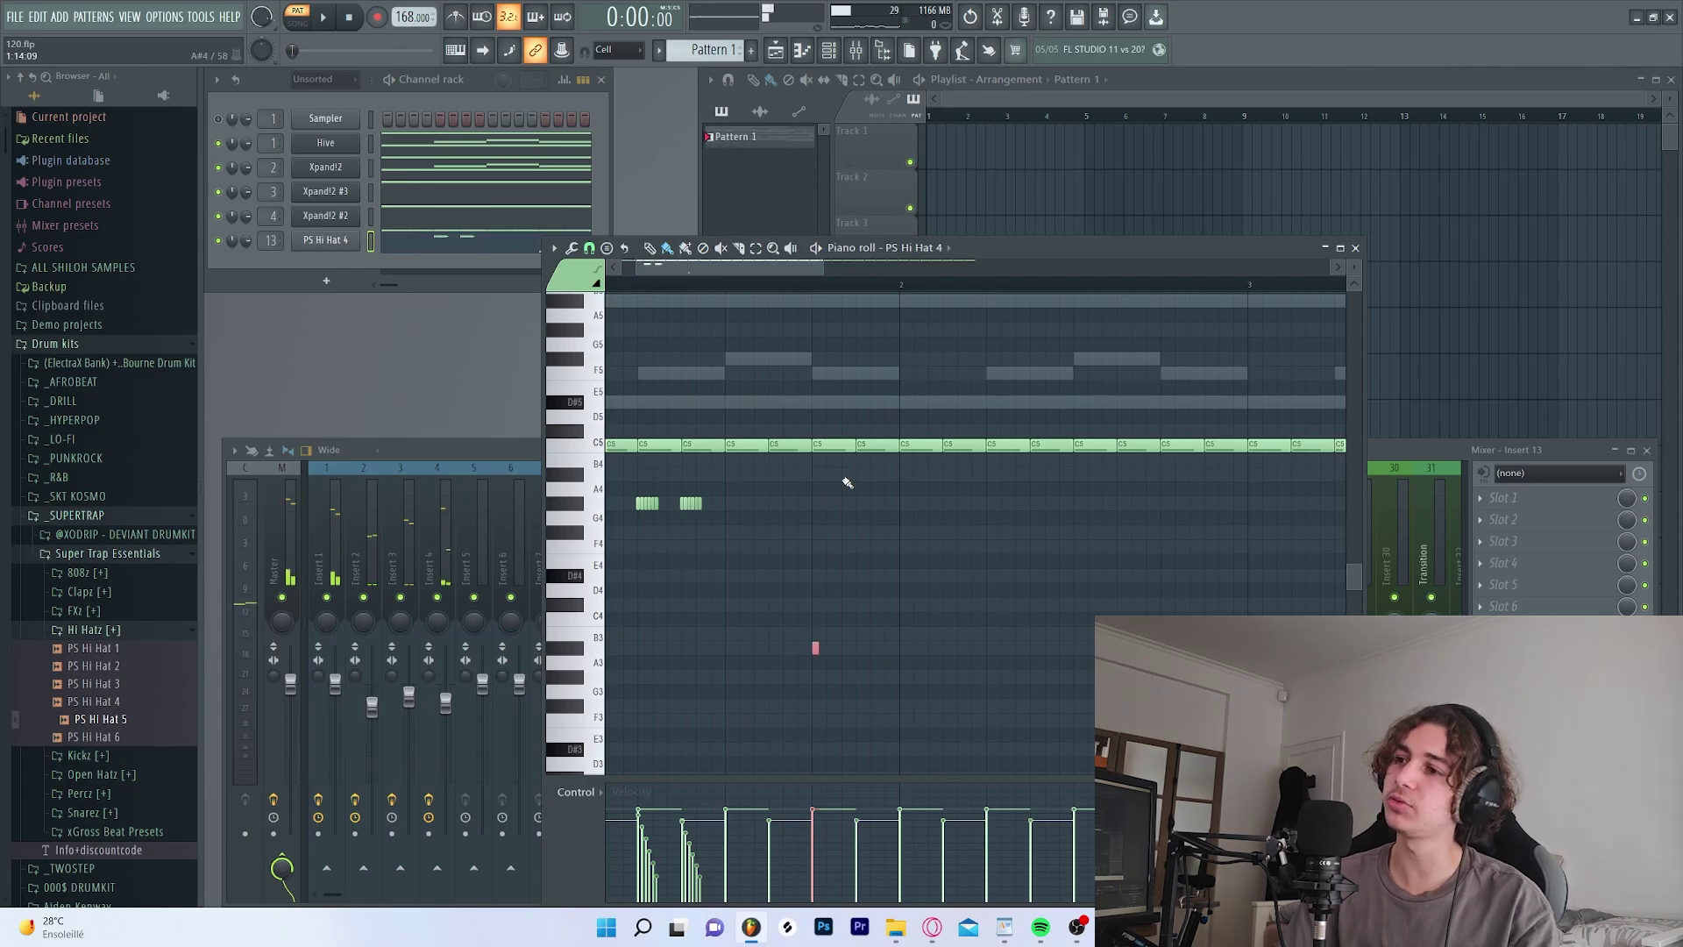
key("space")
key("space")
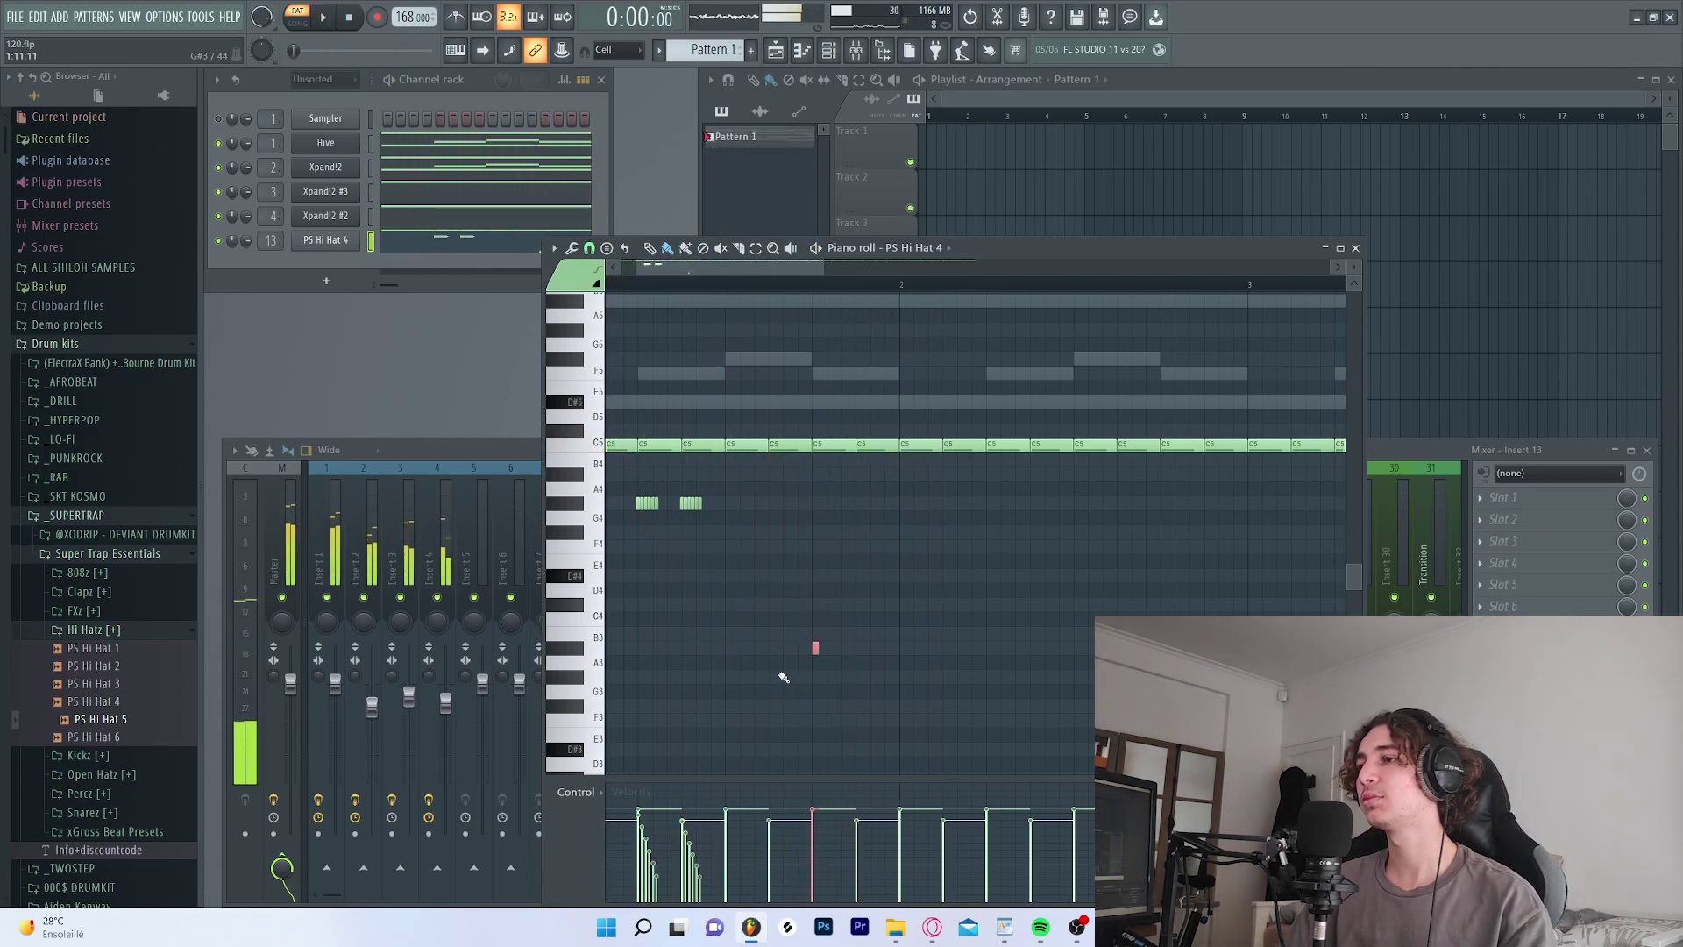
- Add hi-hat rolls with ramped velocities and slide notes at varied pitches through bars 2 to 4, and play back the pattern
scroll(820, 666, "up", 5)
left_click_drag(844, 671, 886, 655)
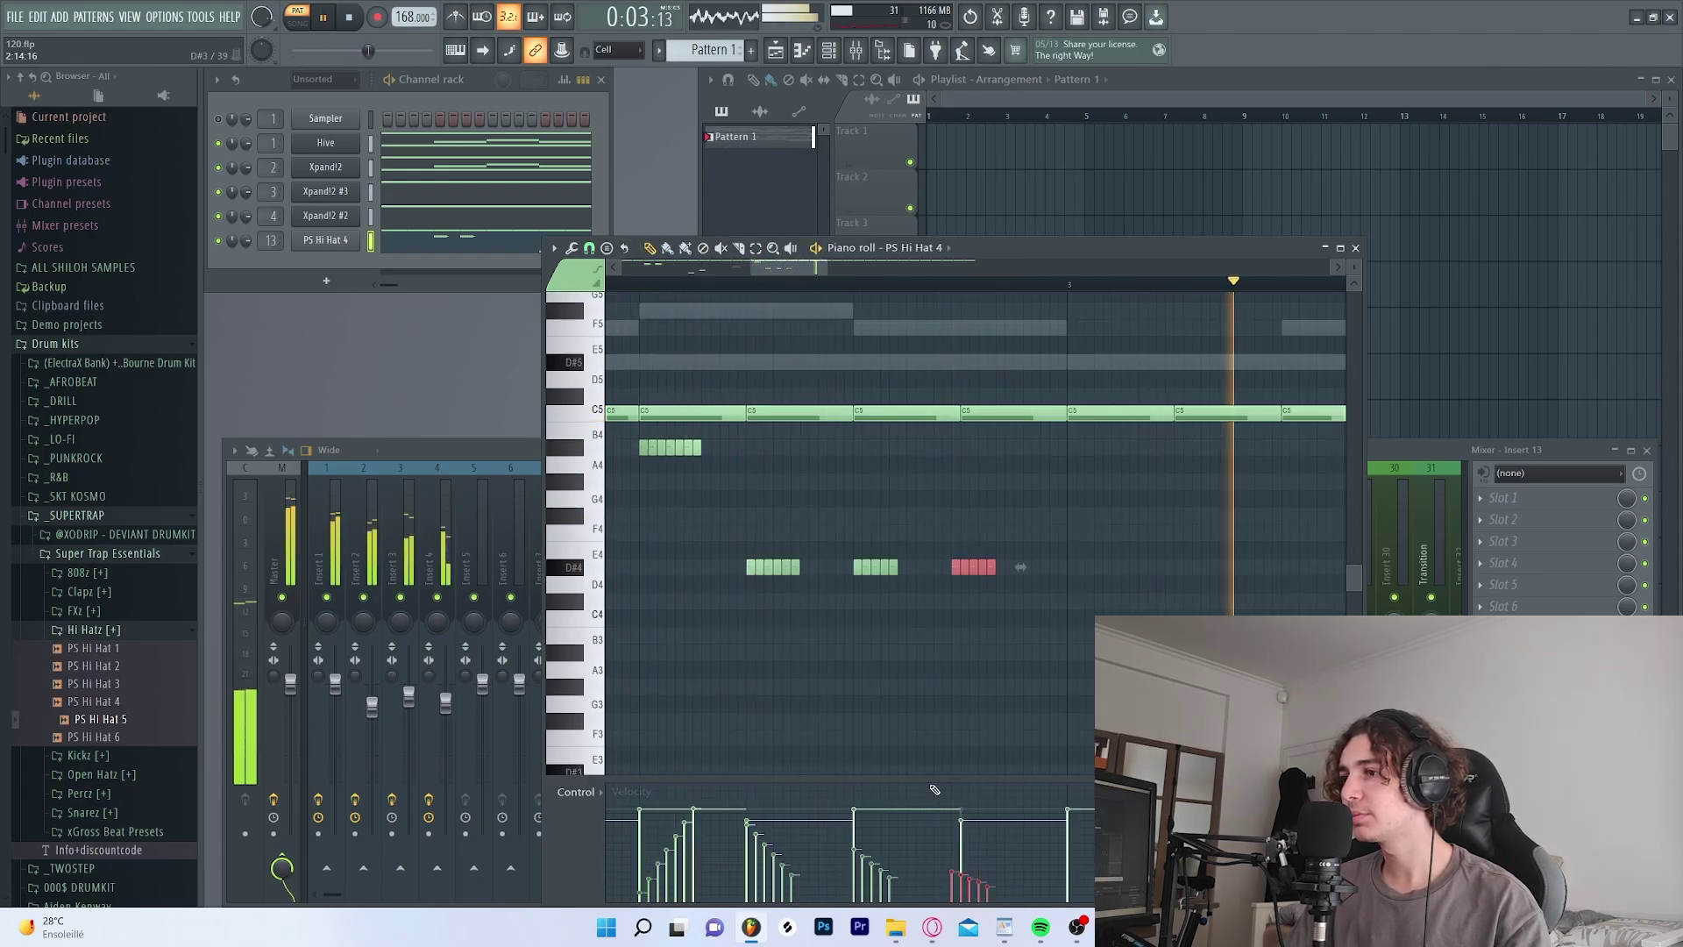
left_click_drag(847, 597, 907, 605)
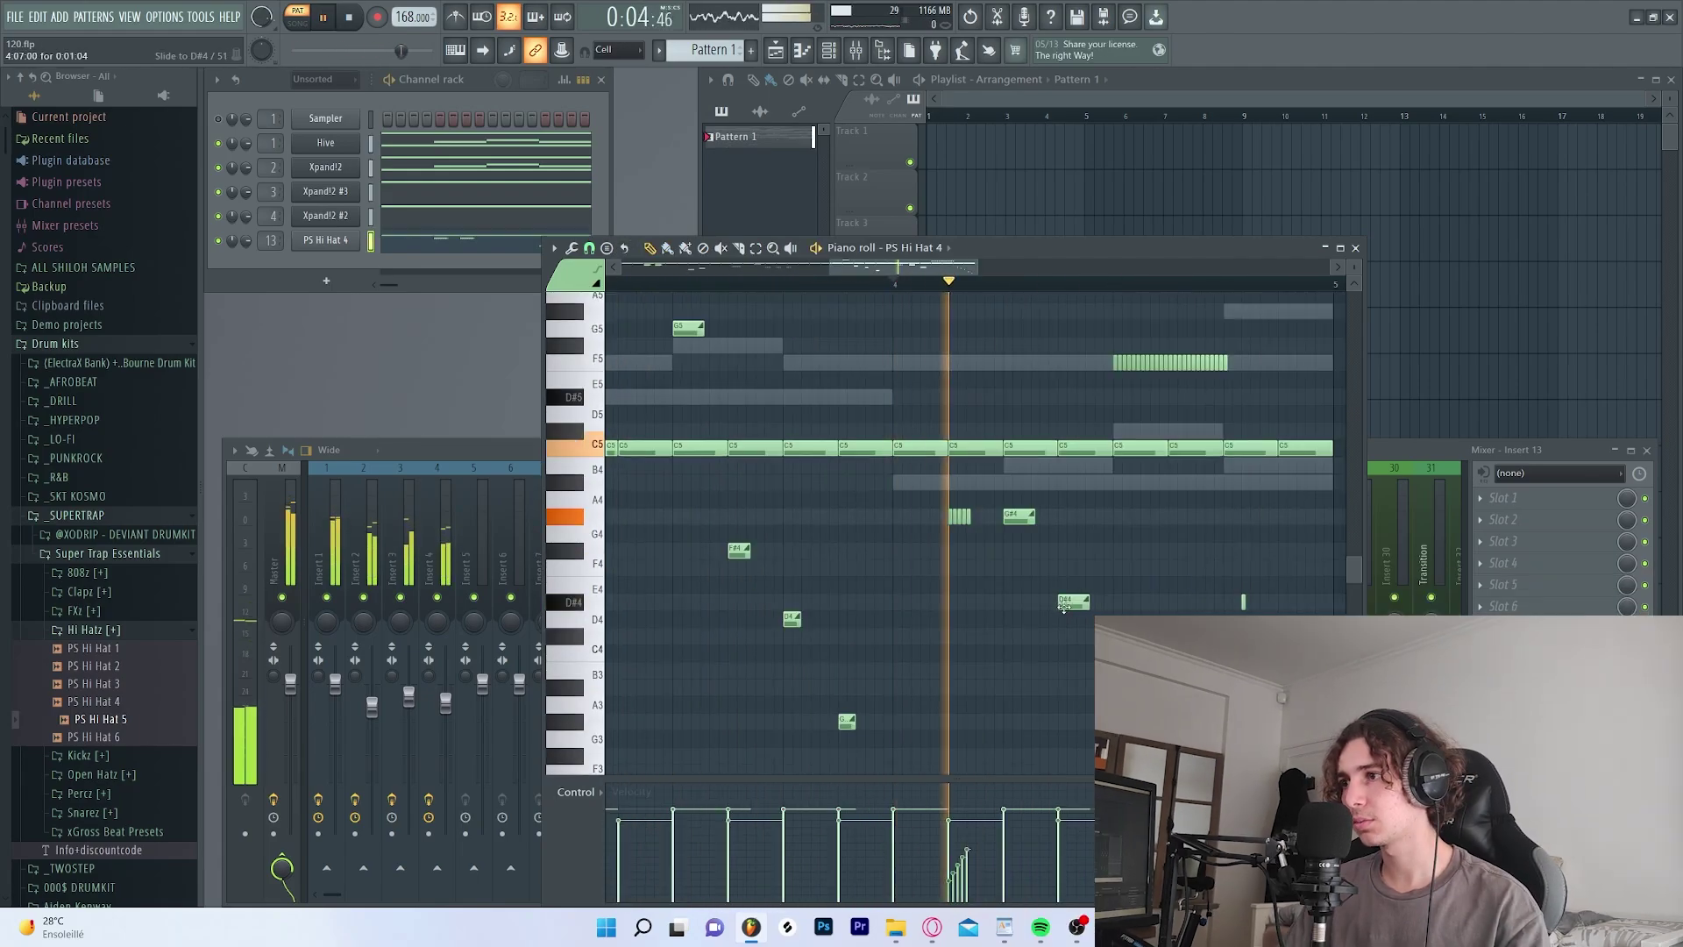
key("space")
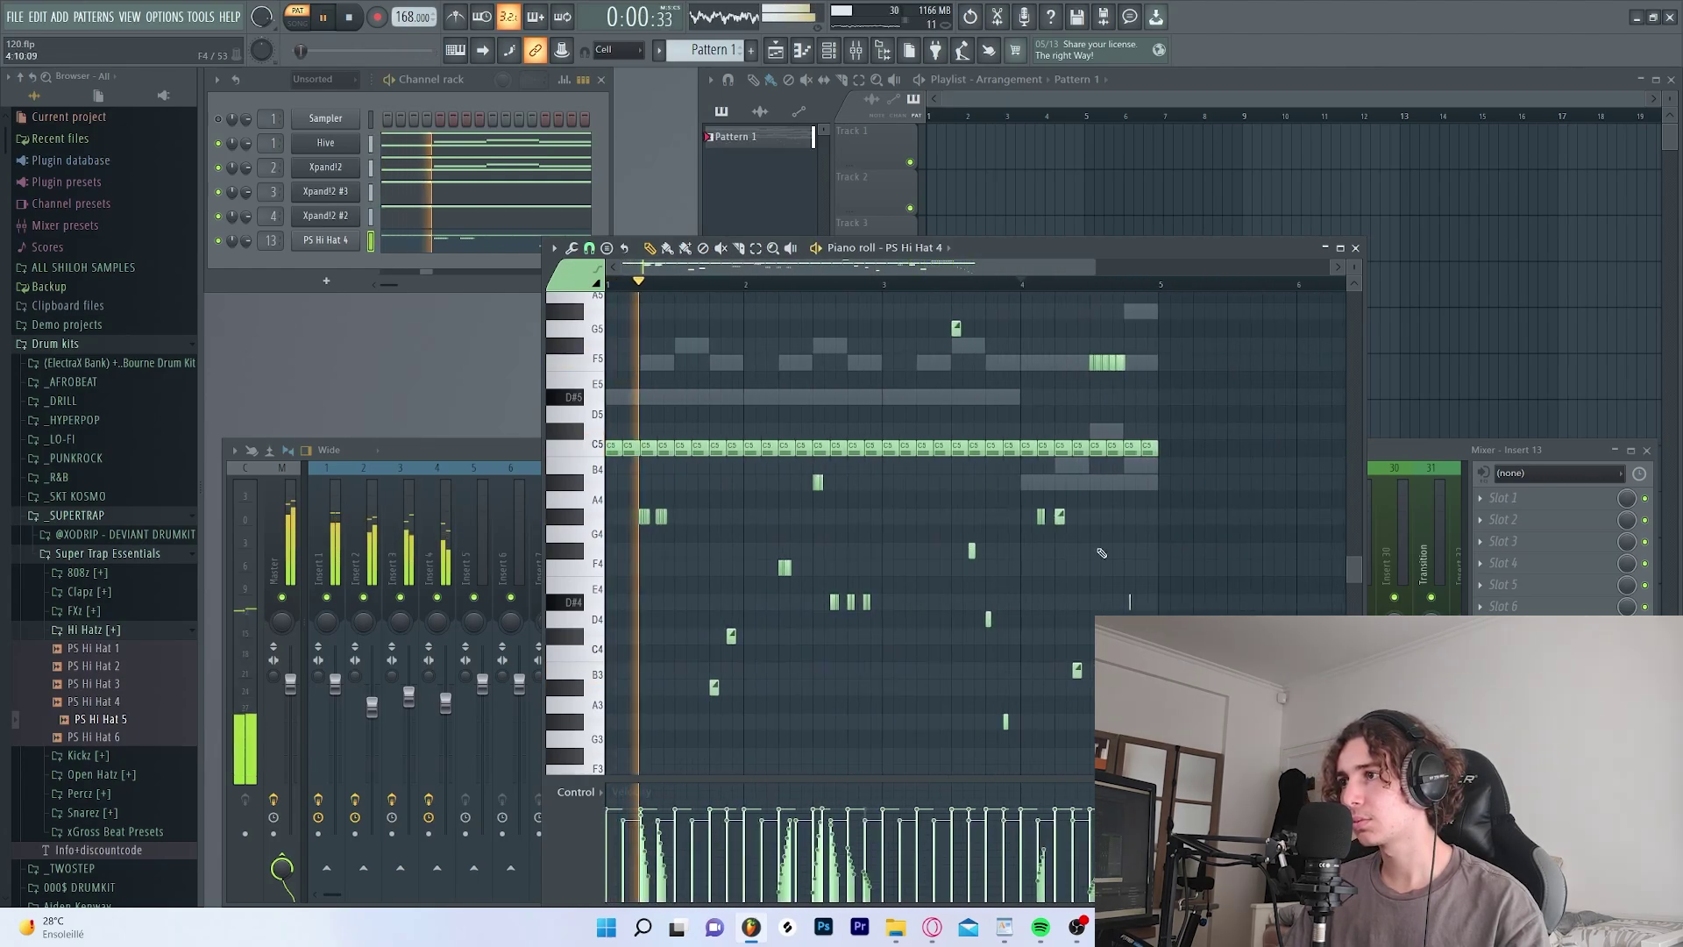
scroll(1102, 553, "down", 2)
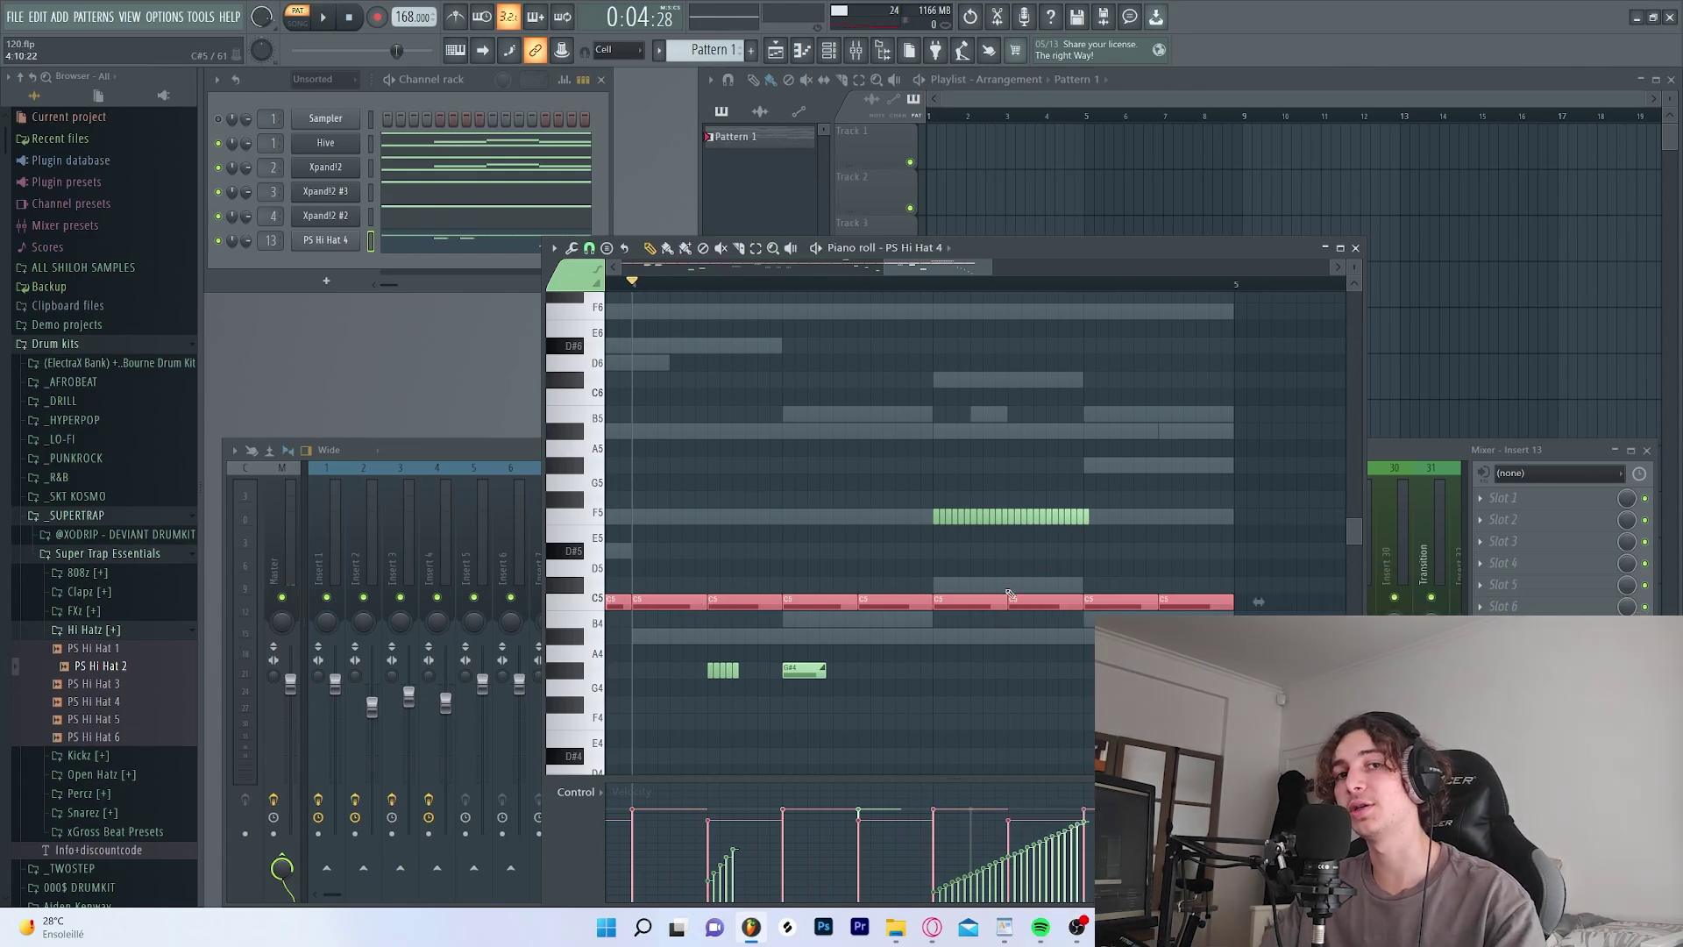
- Review the Cut itself option of PS Hi Hat 4 and its piano roll's snap setting, and close the piano roll
right_click(331, 242)
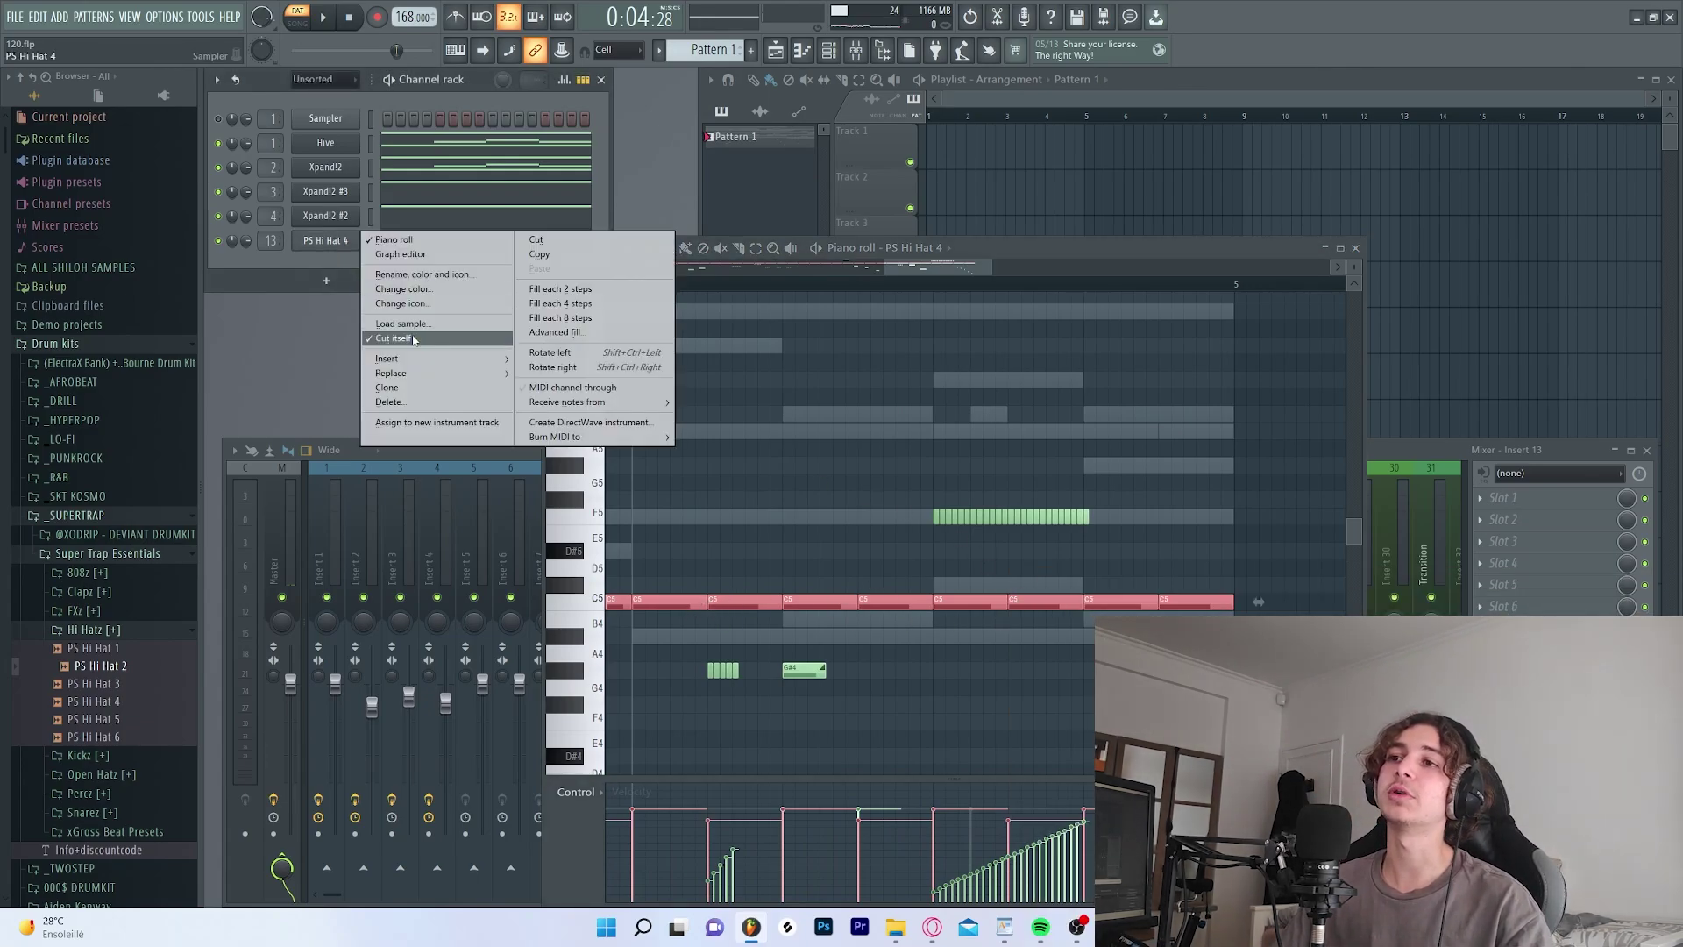
left_click(894, 277)
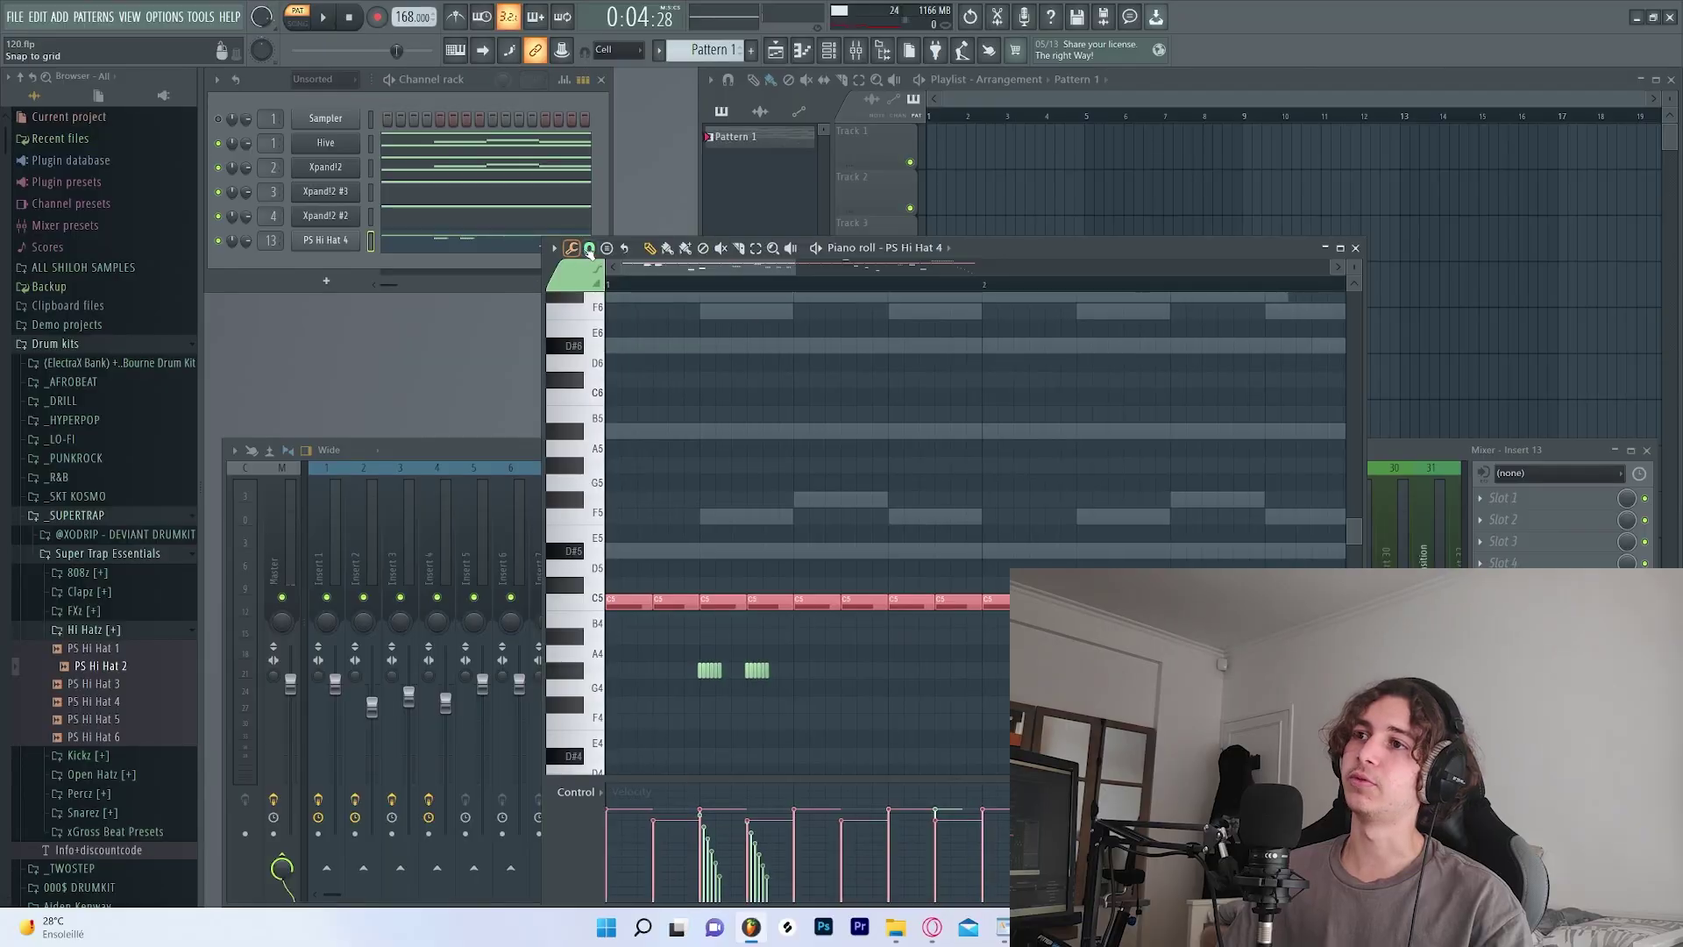
left_click(589, 248)
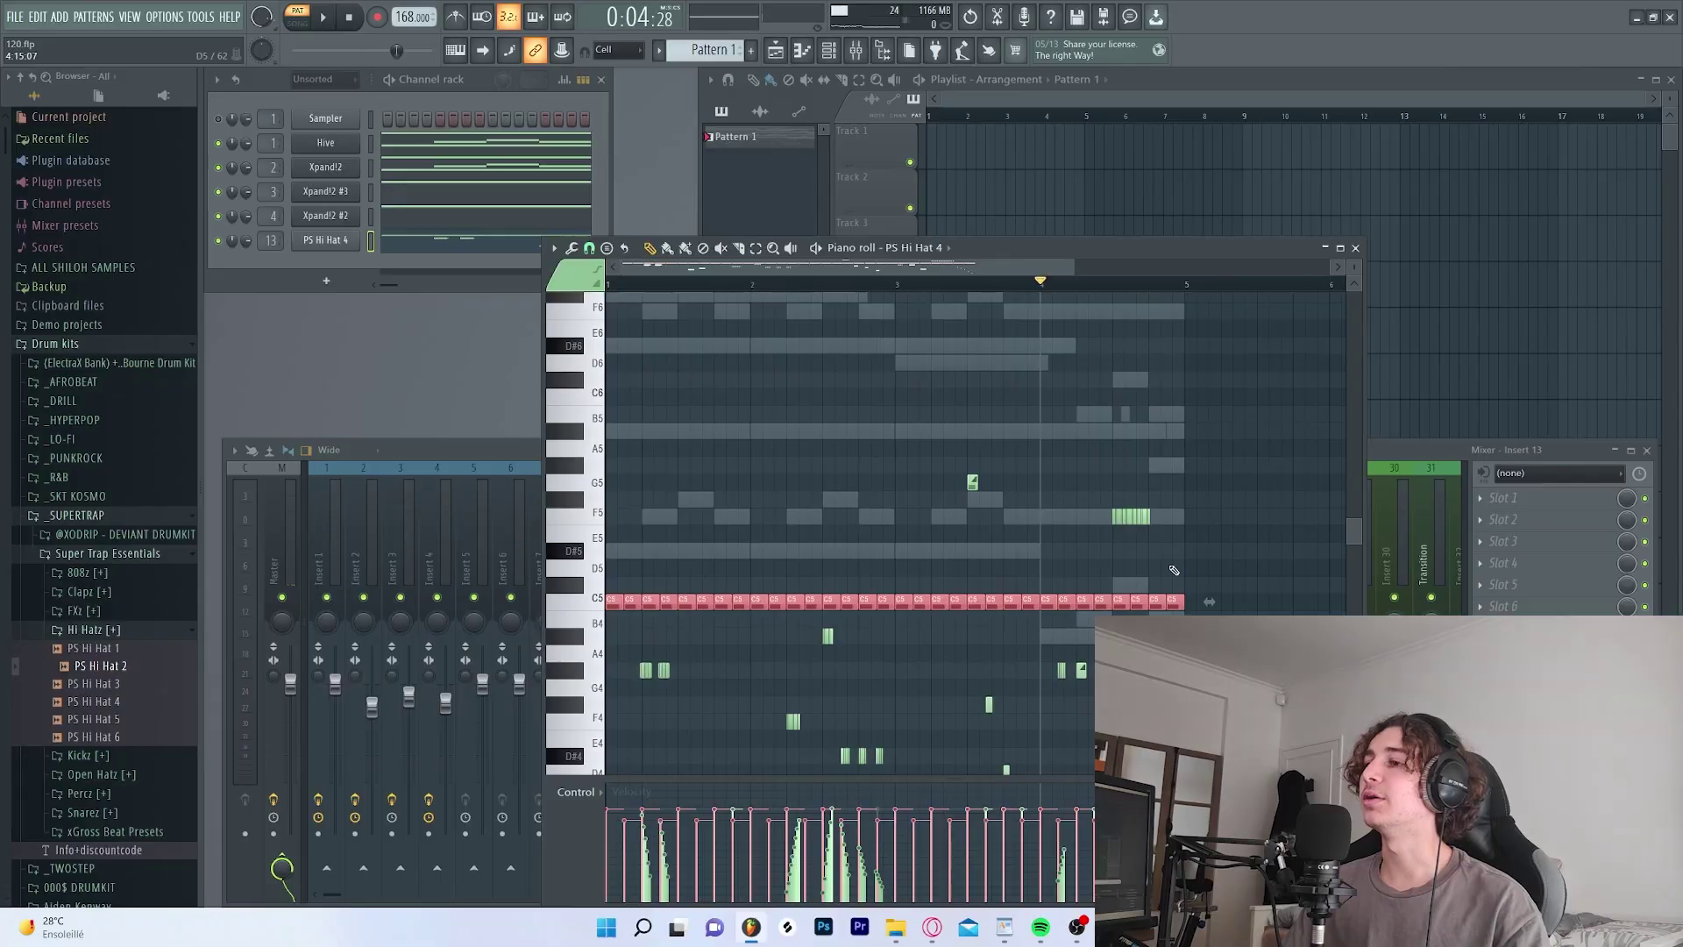
left_click(1355, 247)
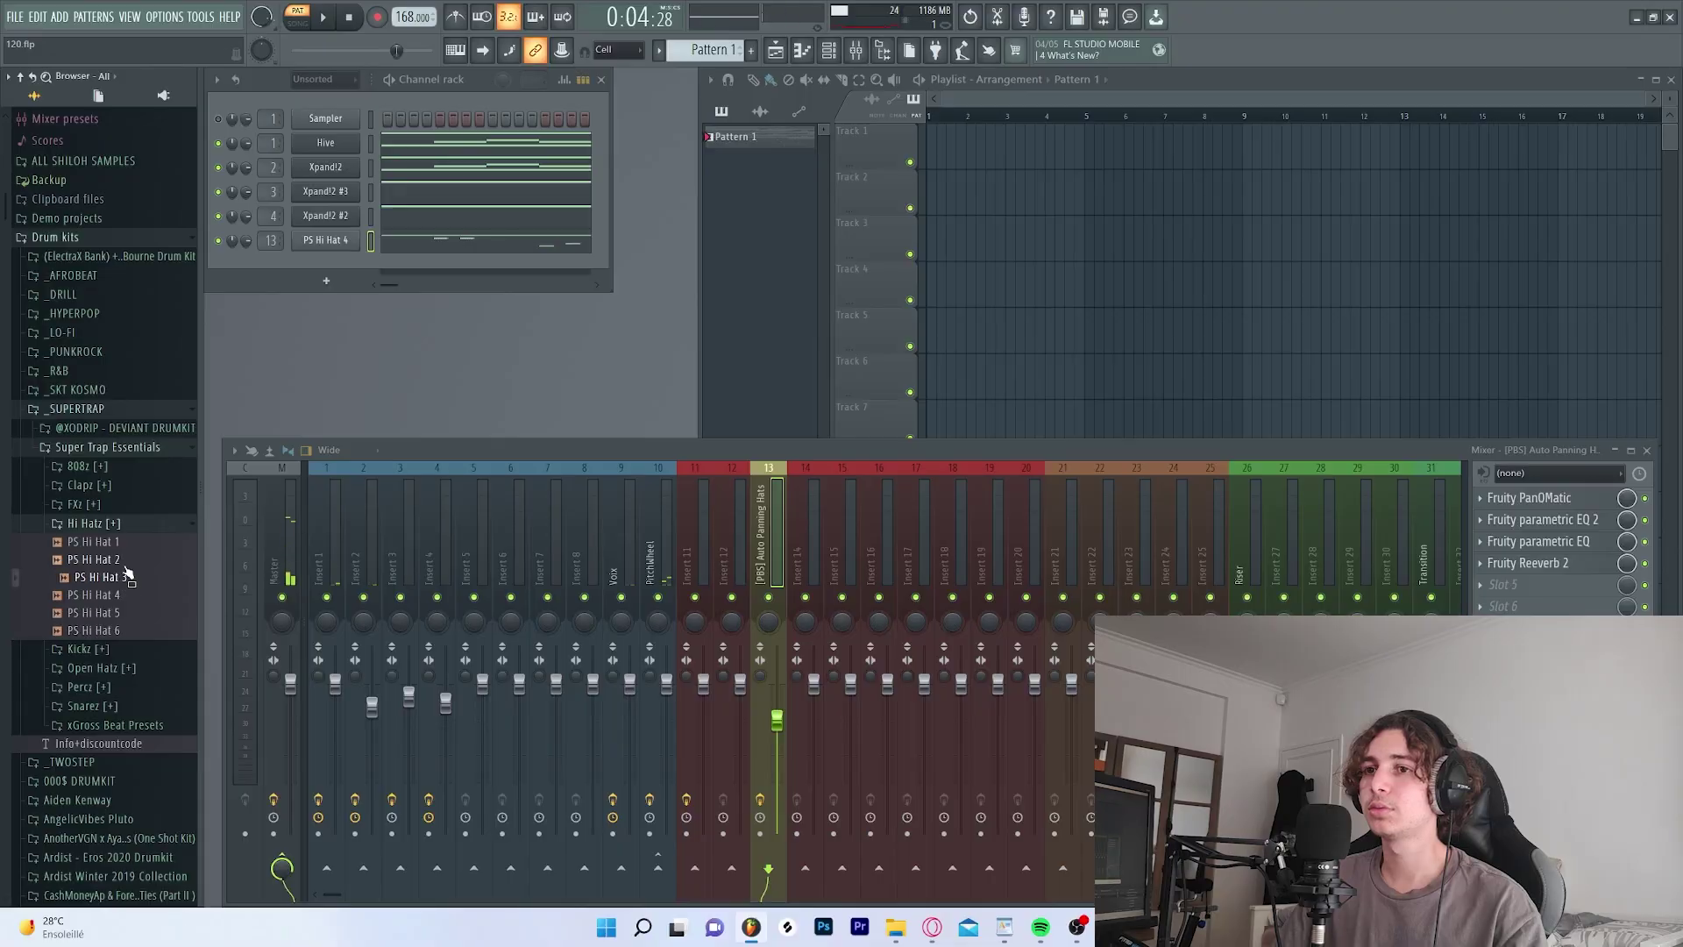
- Add the PS Hi Hat 3 sample as a new channel and paint a wave of short notes between A3 and D#5 across bars 1 and 2
left_click_drag(120, 595, 270, 249)
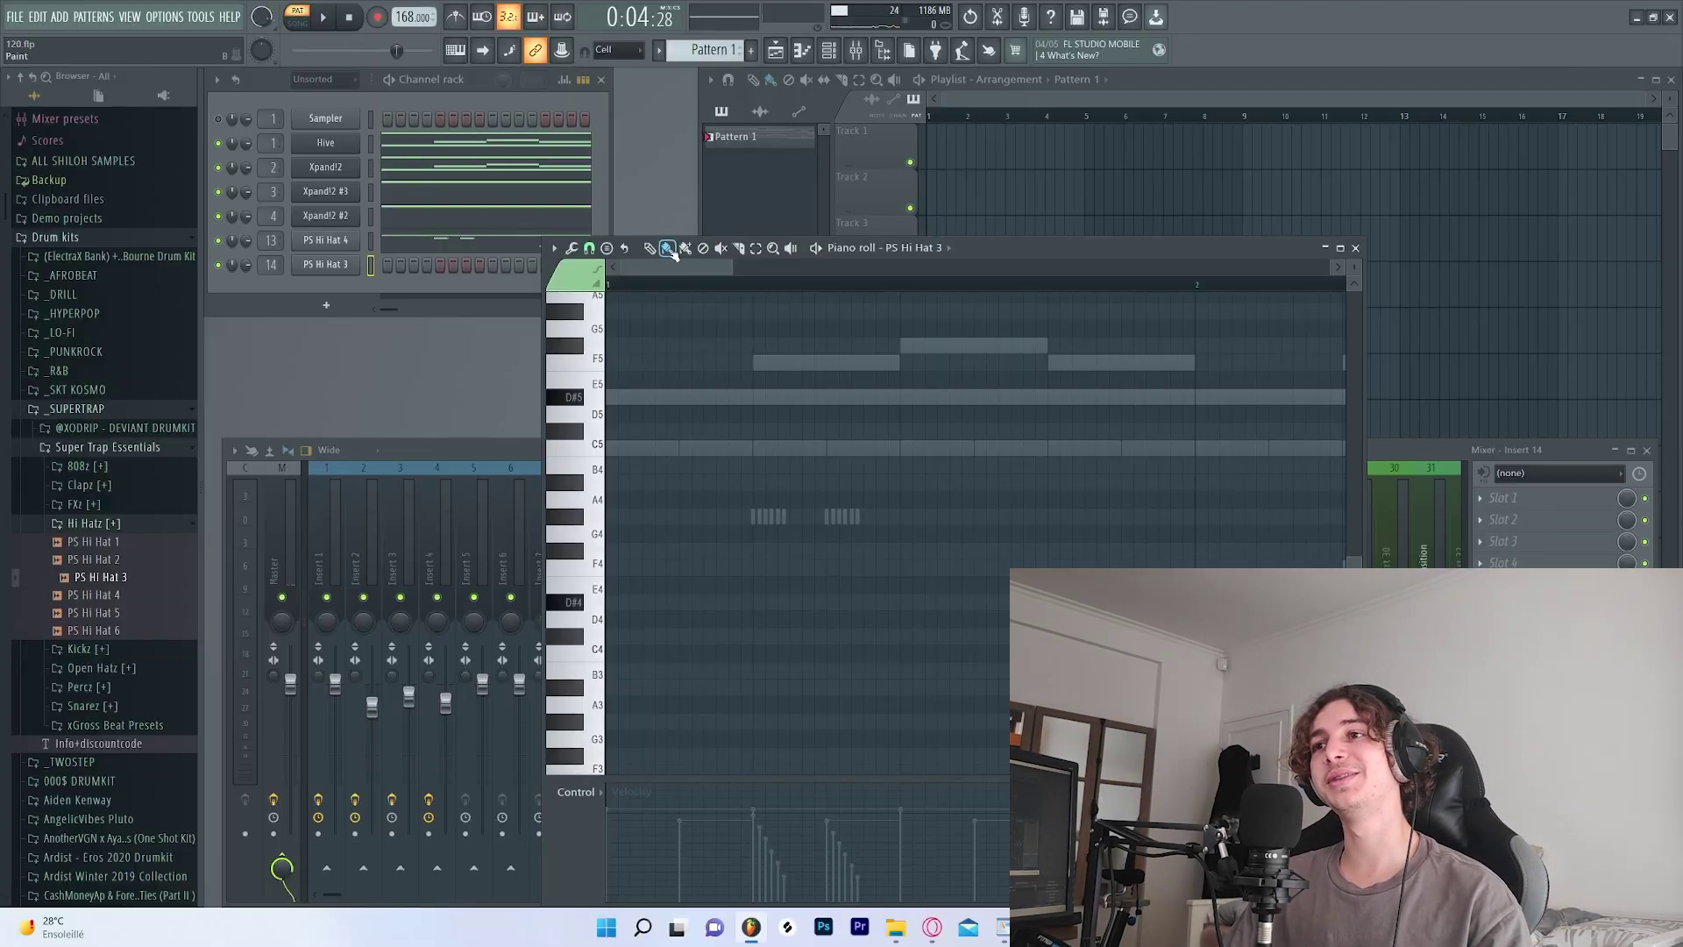
scroll(799, 517, "down", 2)
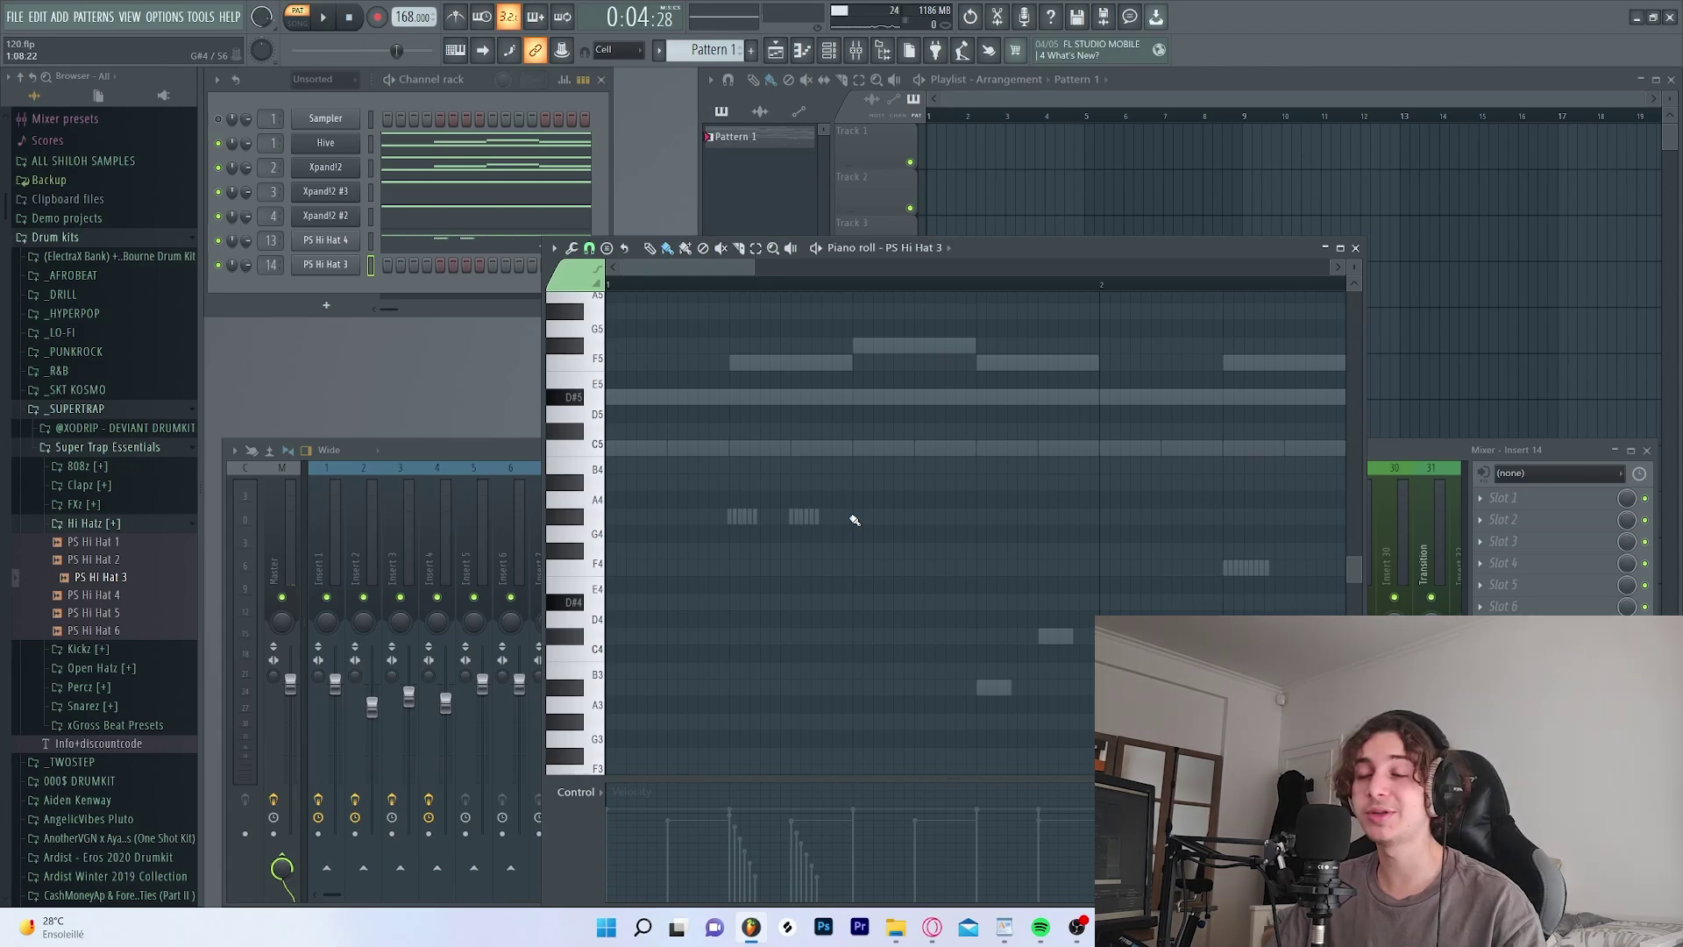
left_click_drag(849, 529, 1052, 547)
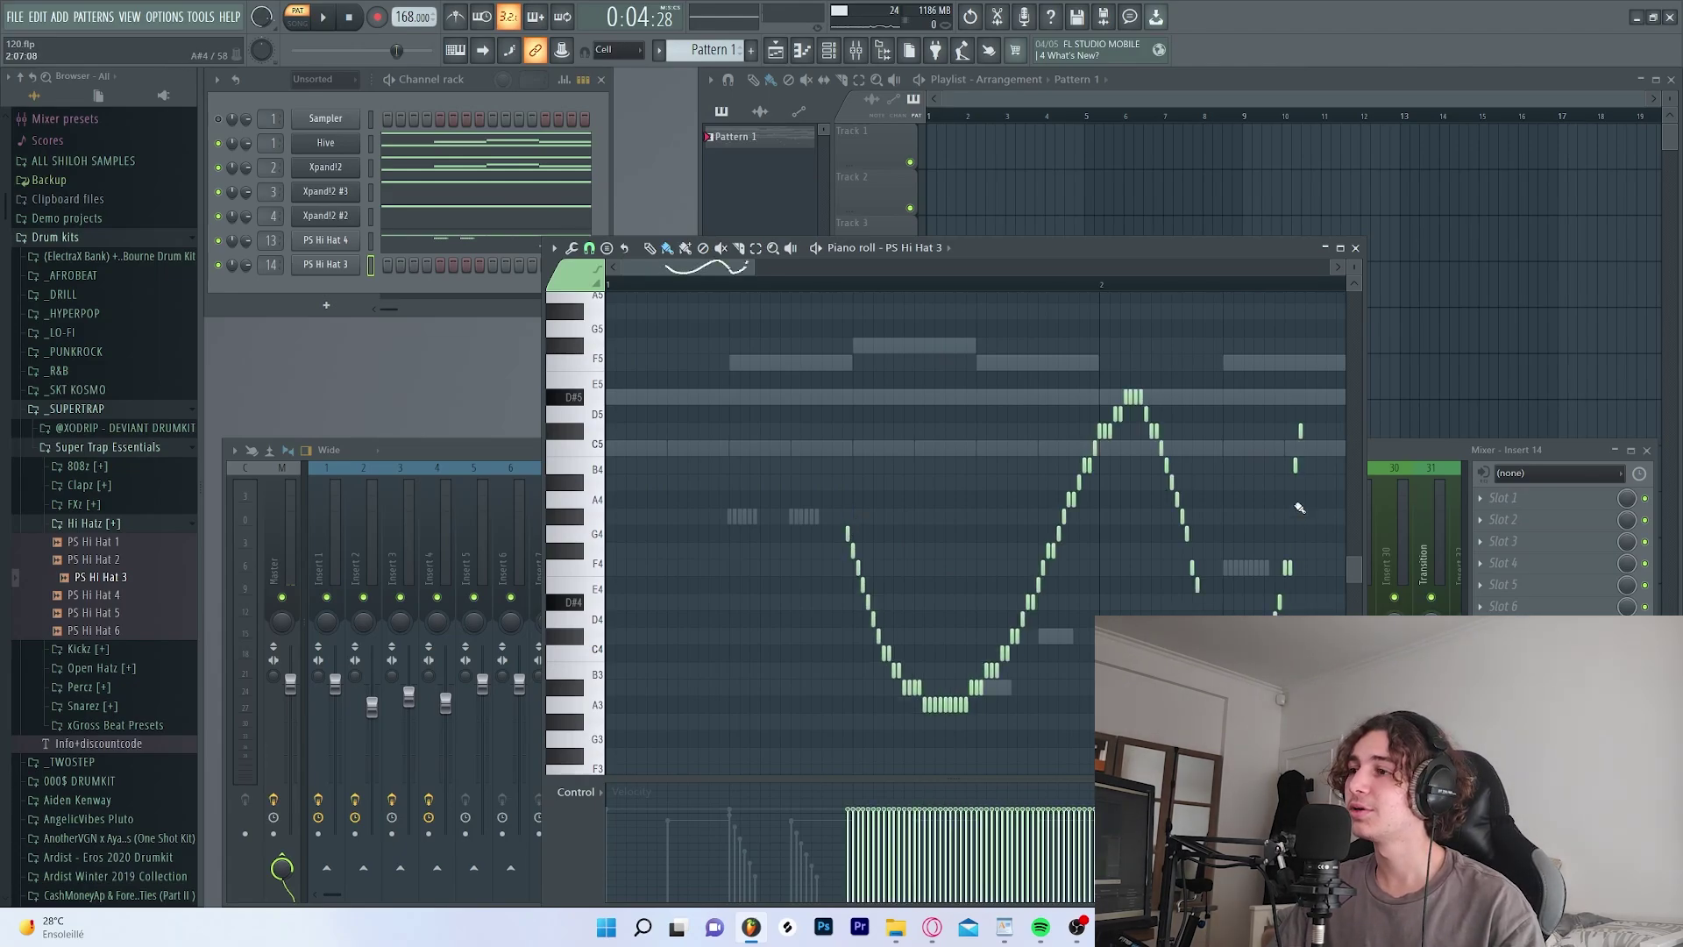
scroll(1300, 507, "down", 6)
key("space")
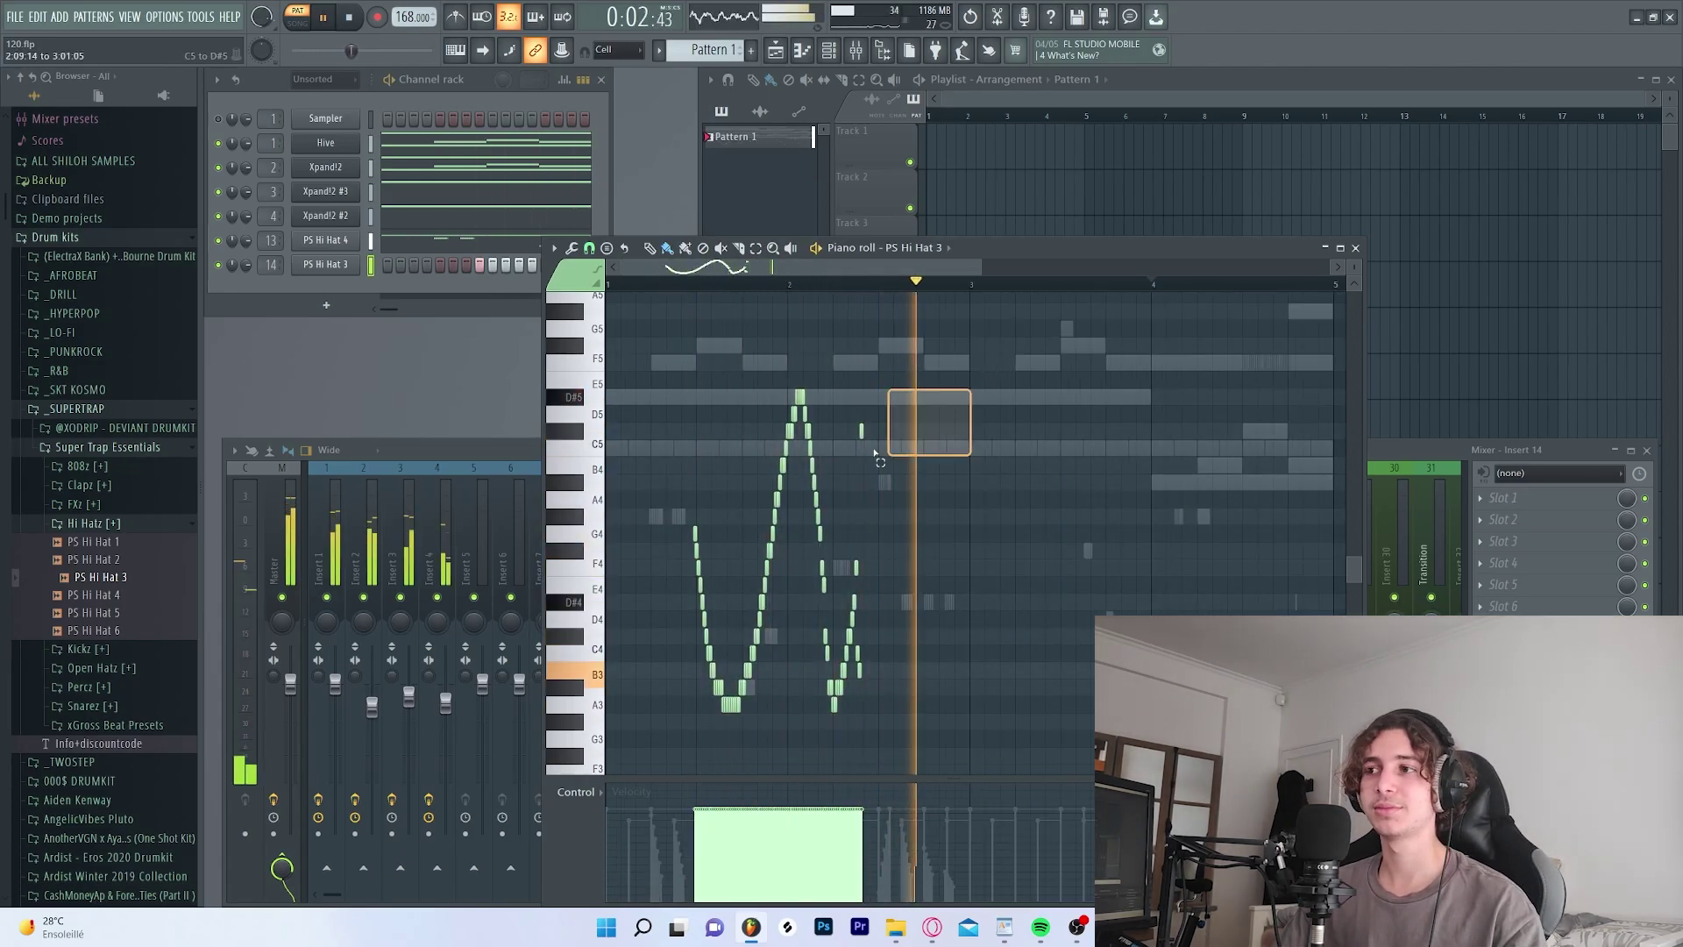
- Stop playback and delete all the wave notes of PS Hi Hat 3
key("space")
key("ctrl+a")
key("Delete")
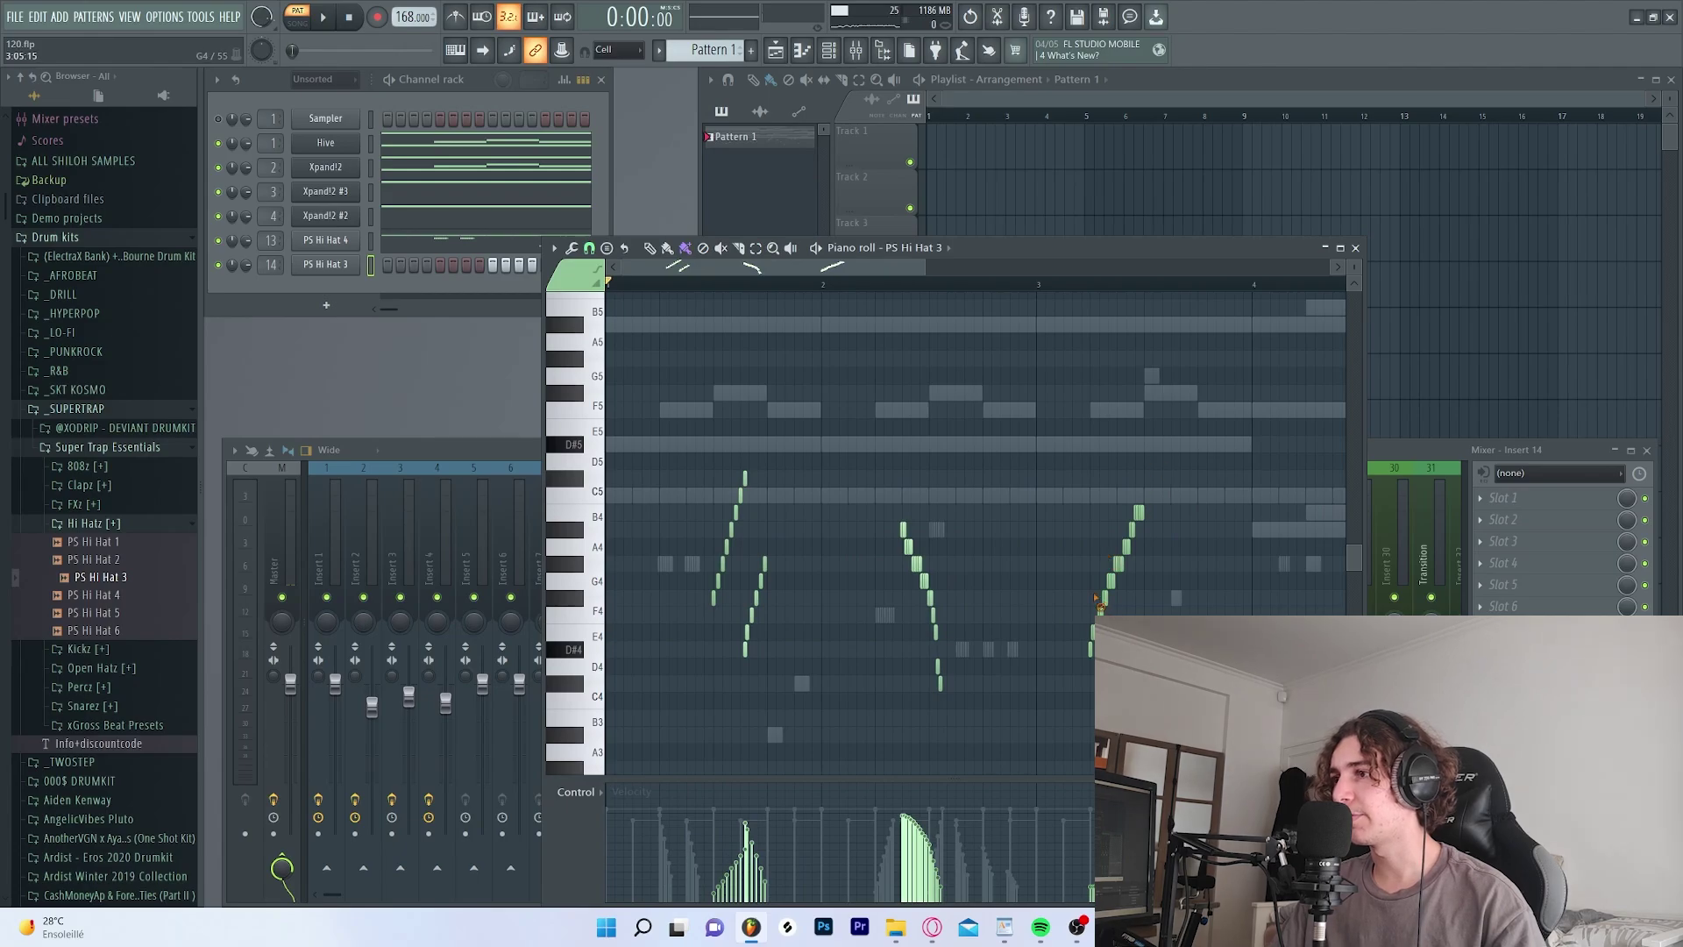
- Paint a rising run of short notes from D4 to F#5 in bar 3 and overlay a vertically flipped copy to form an X
left_click_drag(1115, 563, 1149, 492)
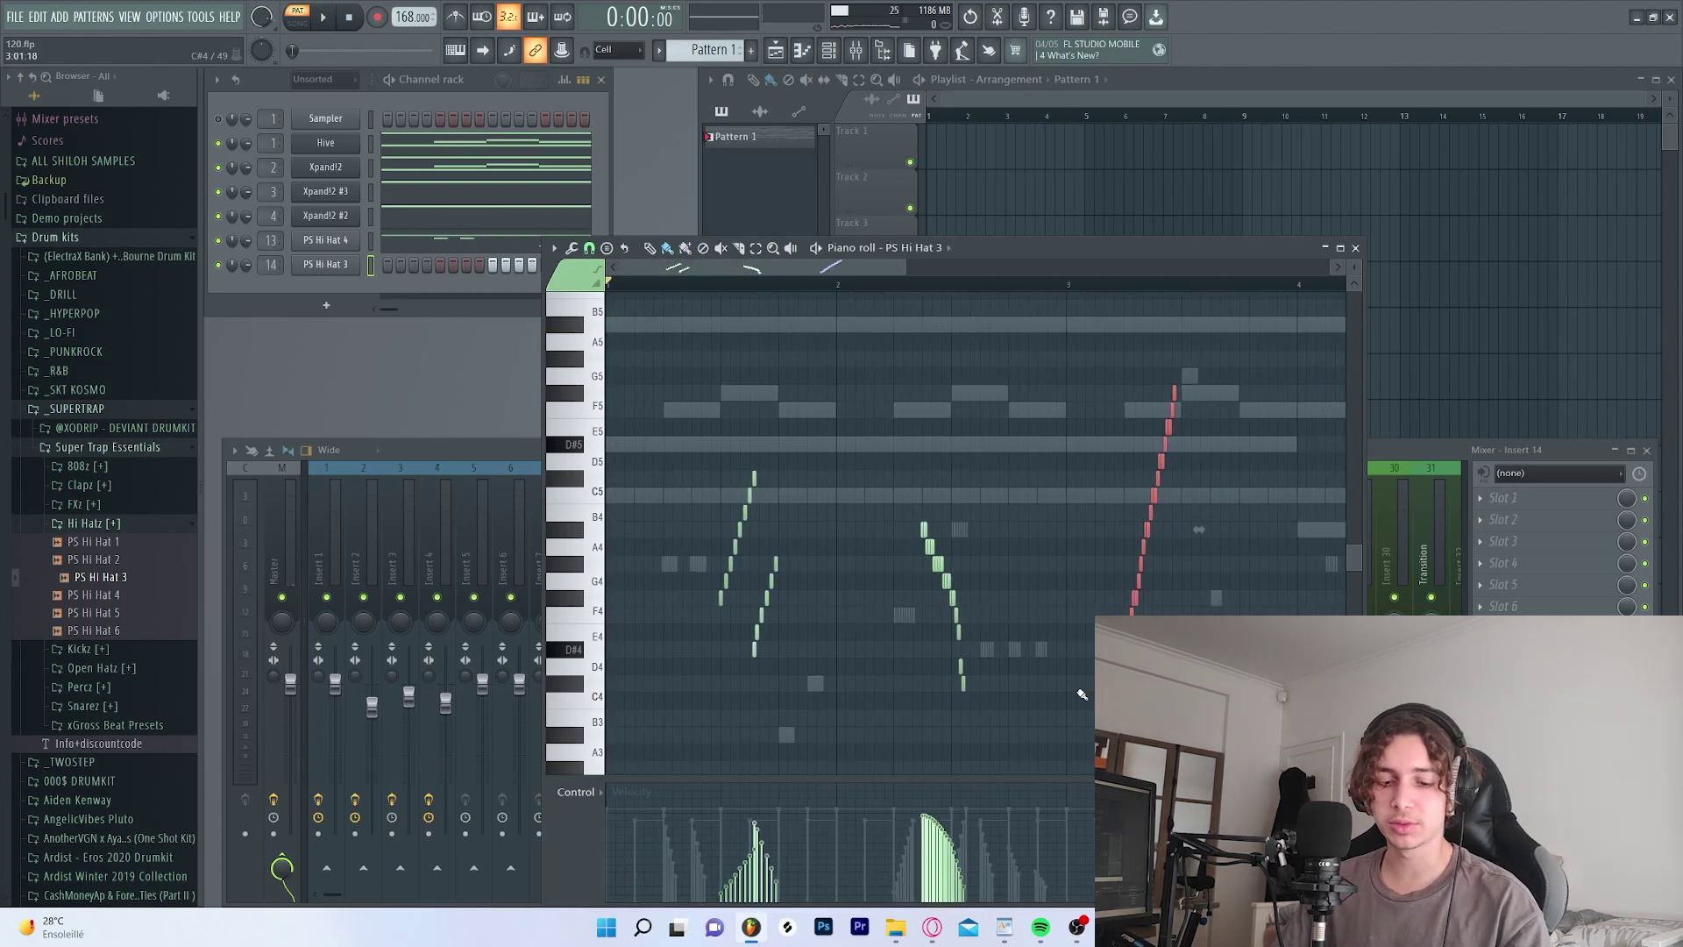
key("ctrl+v")
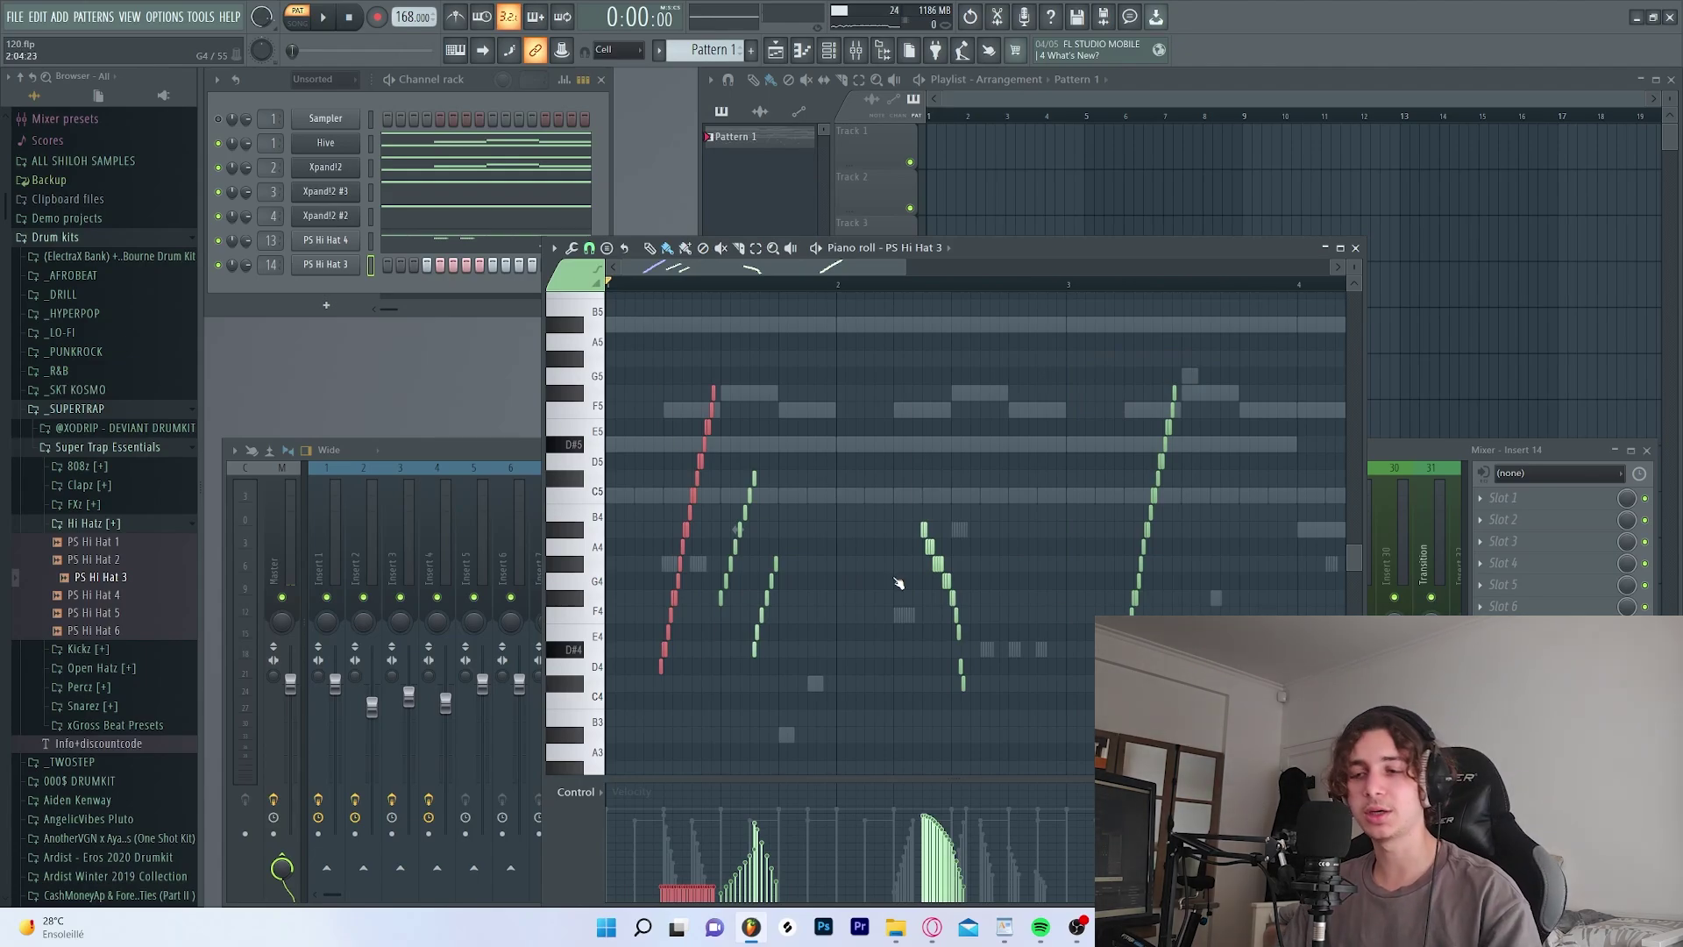
key("alt+y")
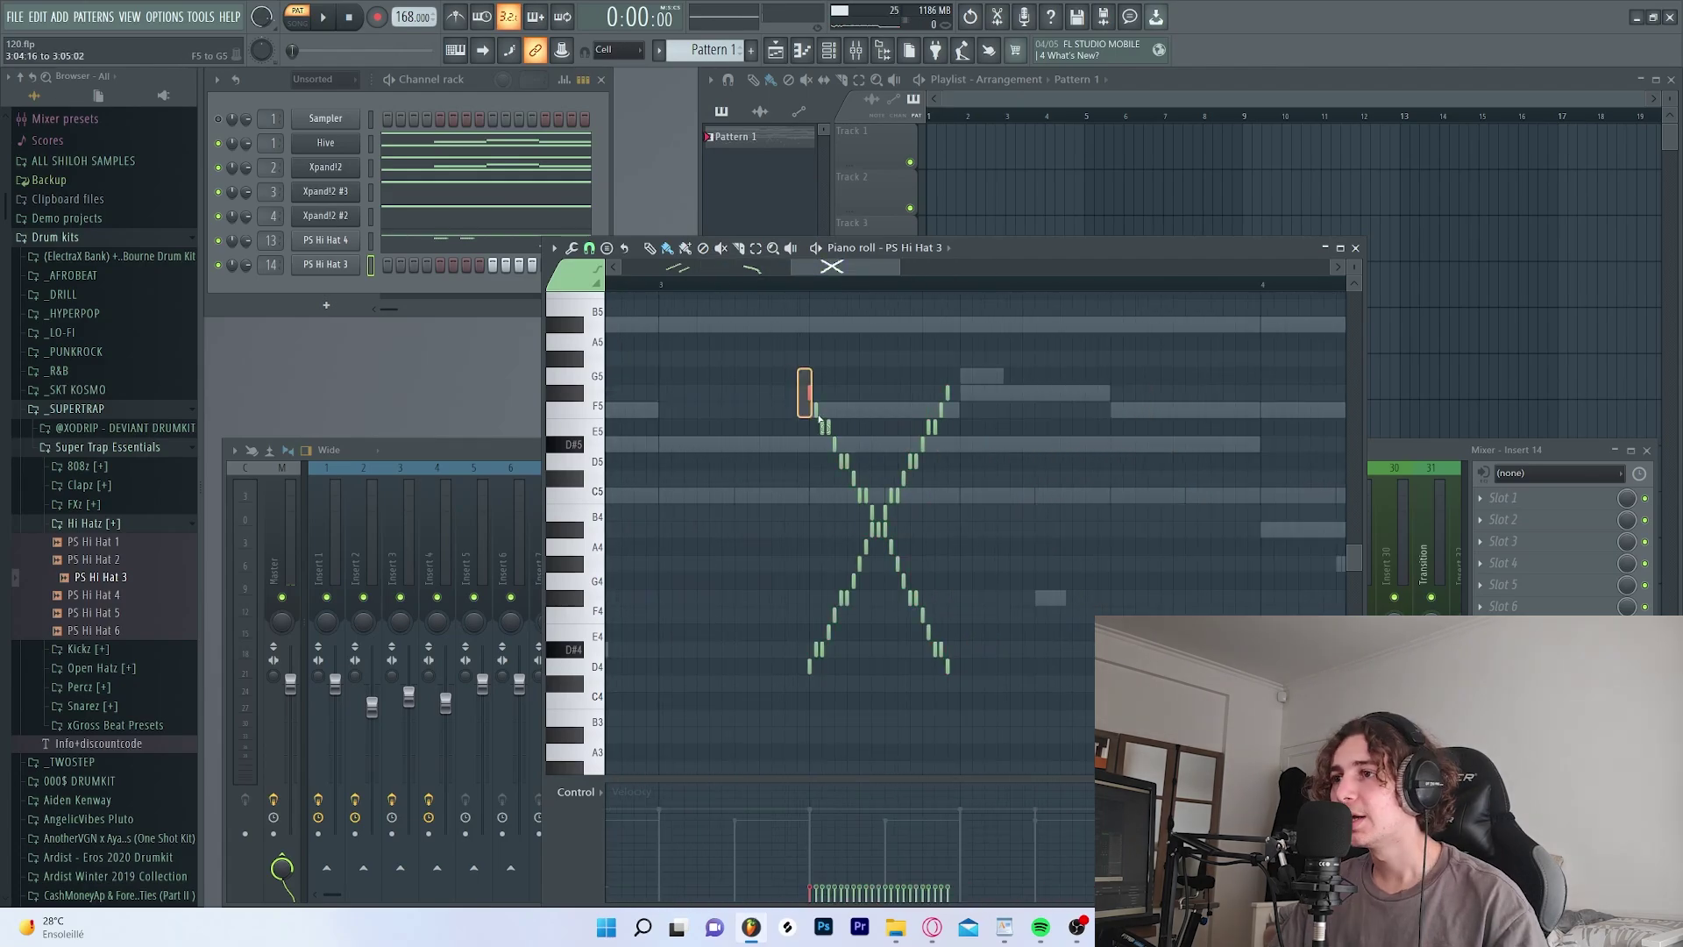
- Select the descending run of the X in bar 3 and draw a rising velocity ramp over it
left_click_drag(821, 421, 876, 517)
left_click_drag(888, 541, 913, 585)
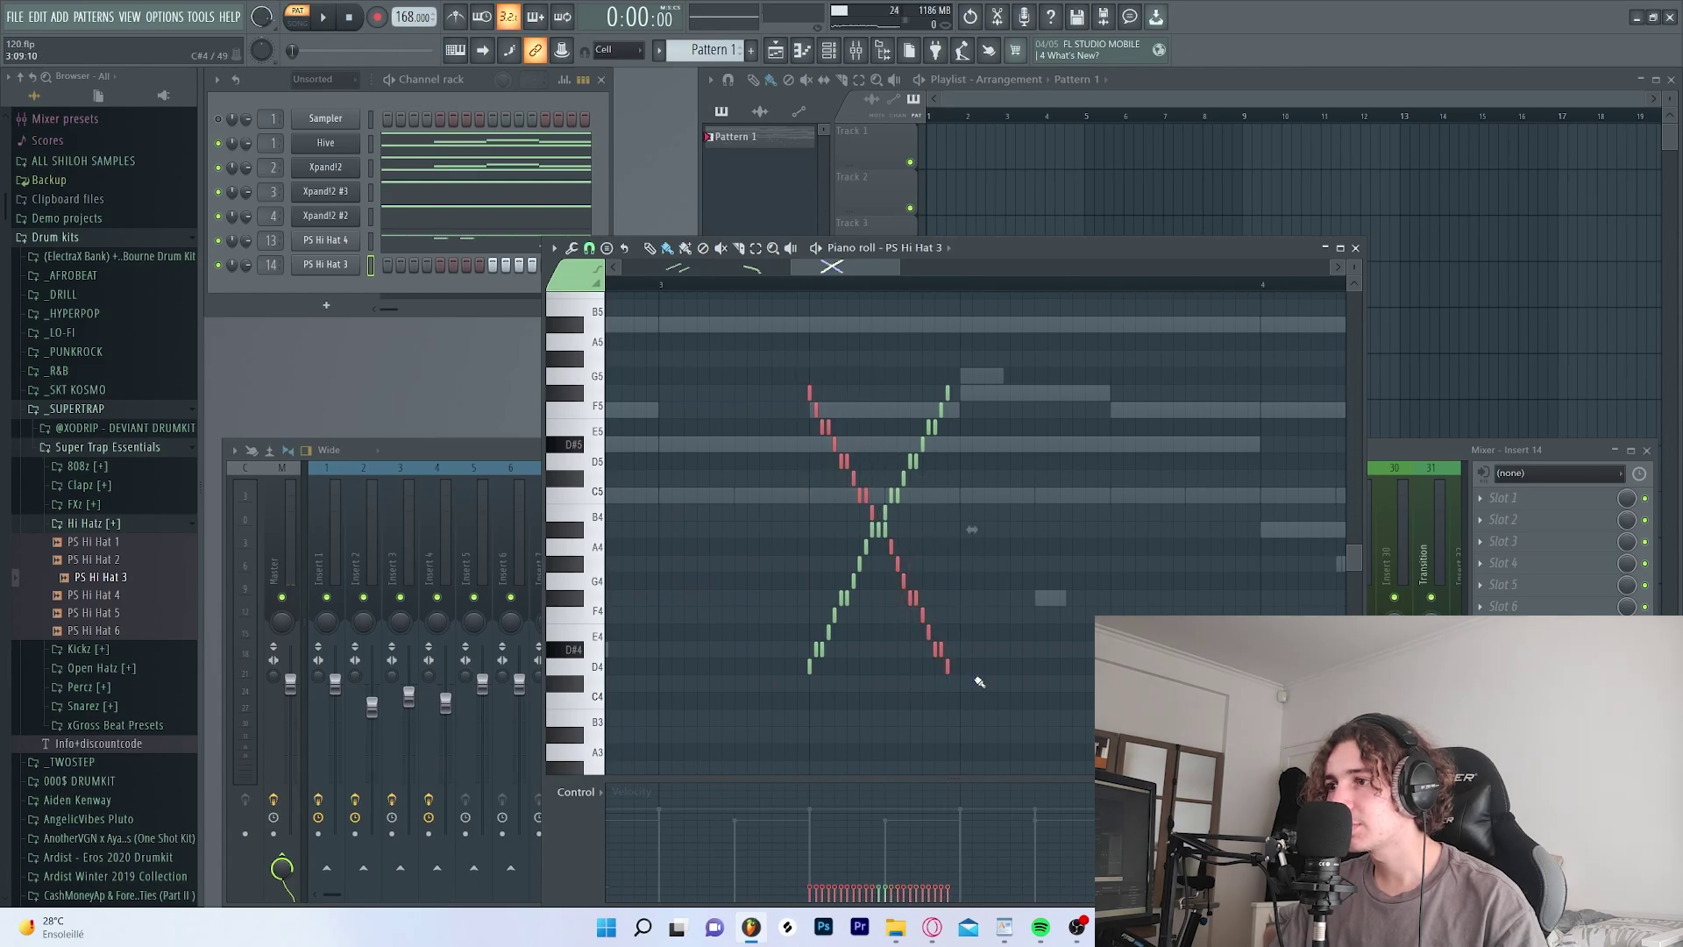
scroll(863, 820, "up", 1)
scroll(802, 892, "left", 1)
left_click_drag(909, 888, 1056, 840)
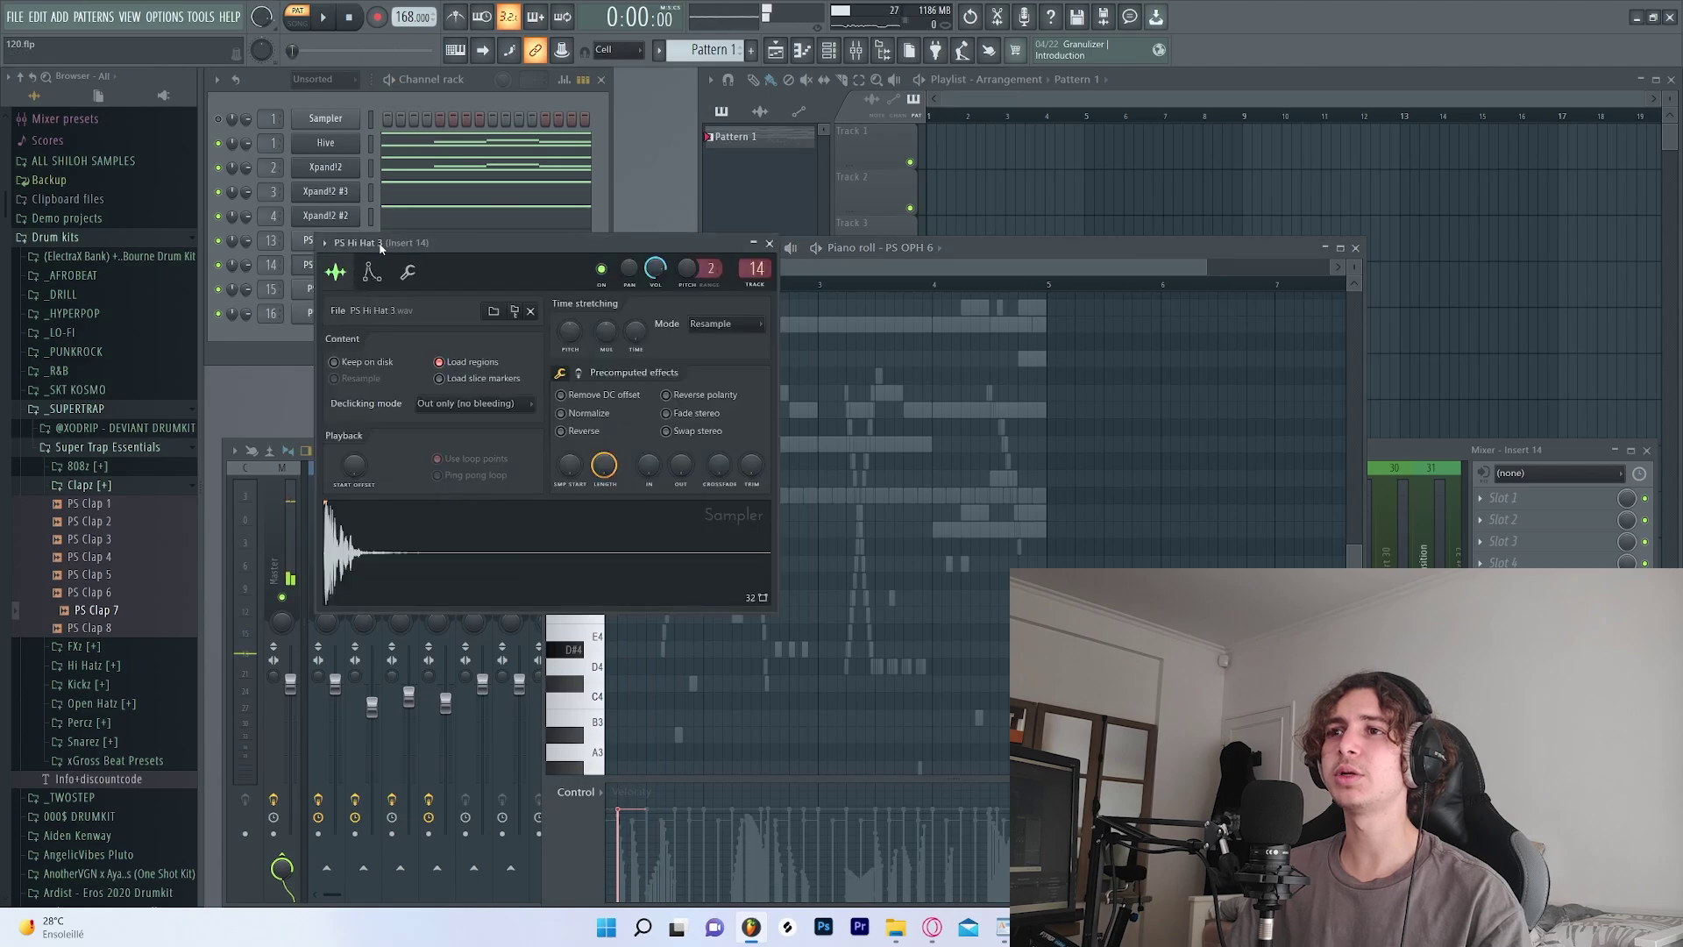
- Reverse the PS Hi Hat 3 sample, adjust its length and play back the pattern
left_click(561, 430)
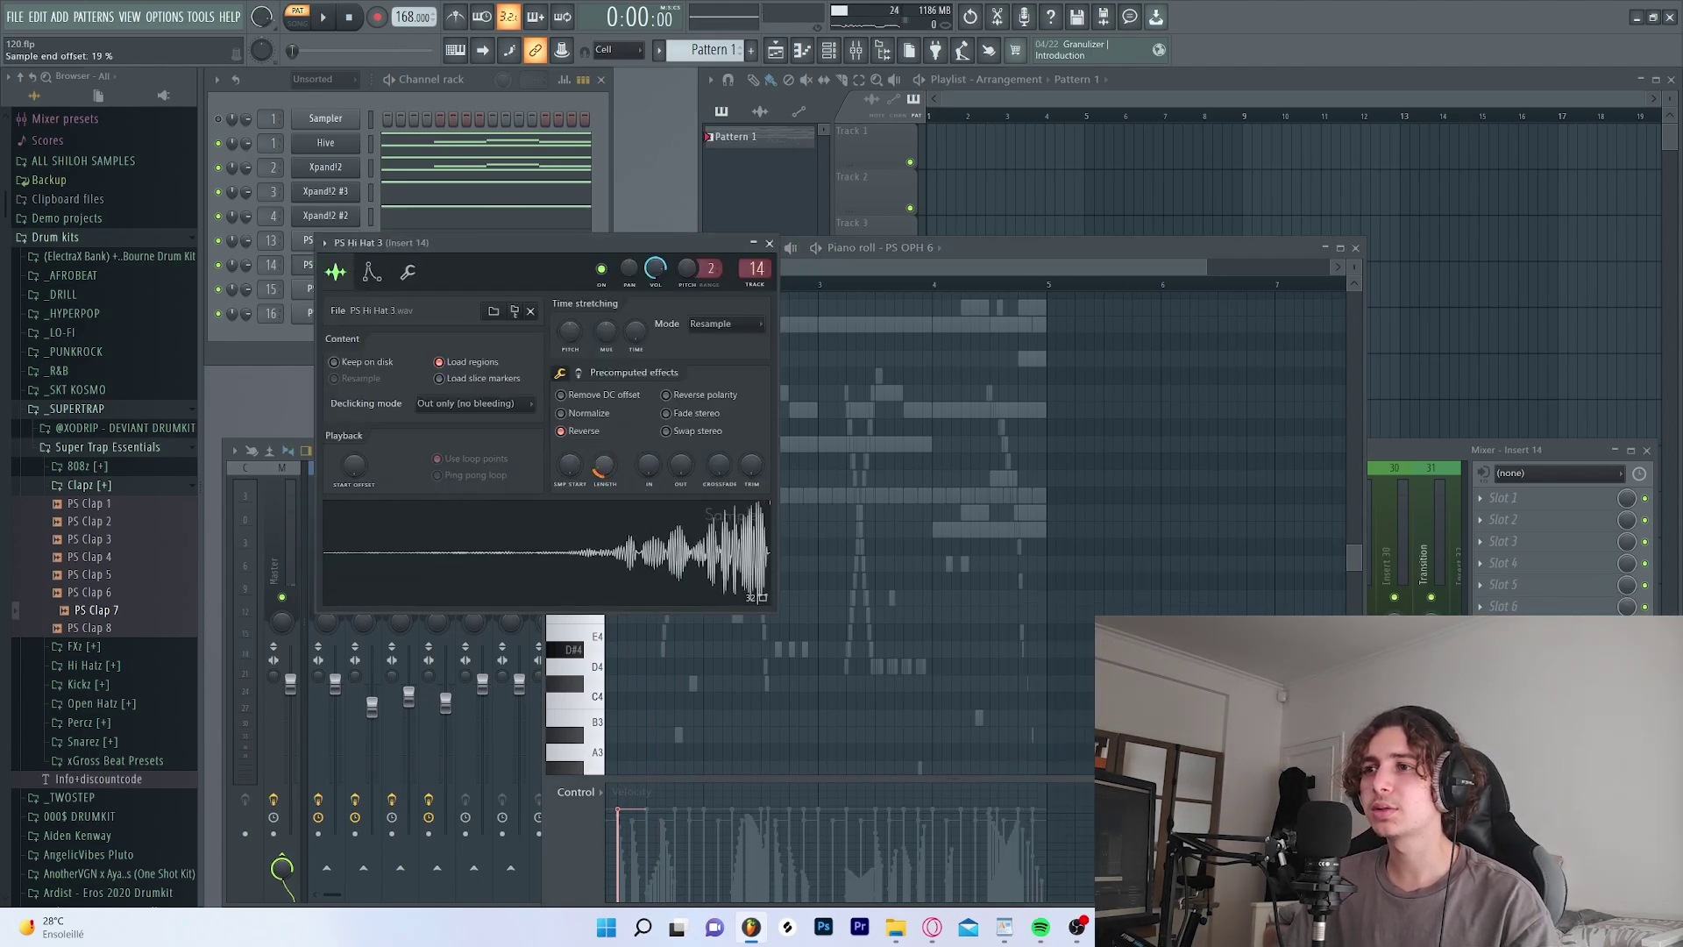
left_click_drag(609, 482, 609, 476)
key("space")
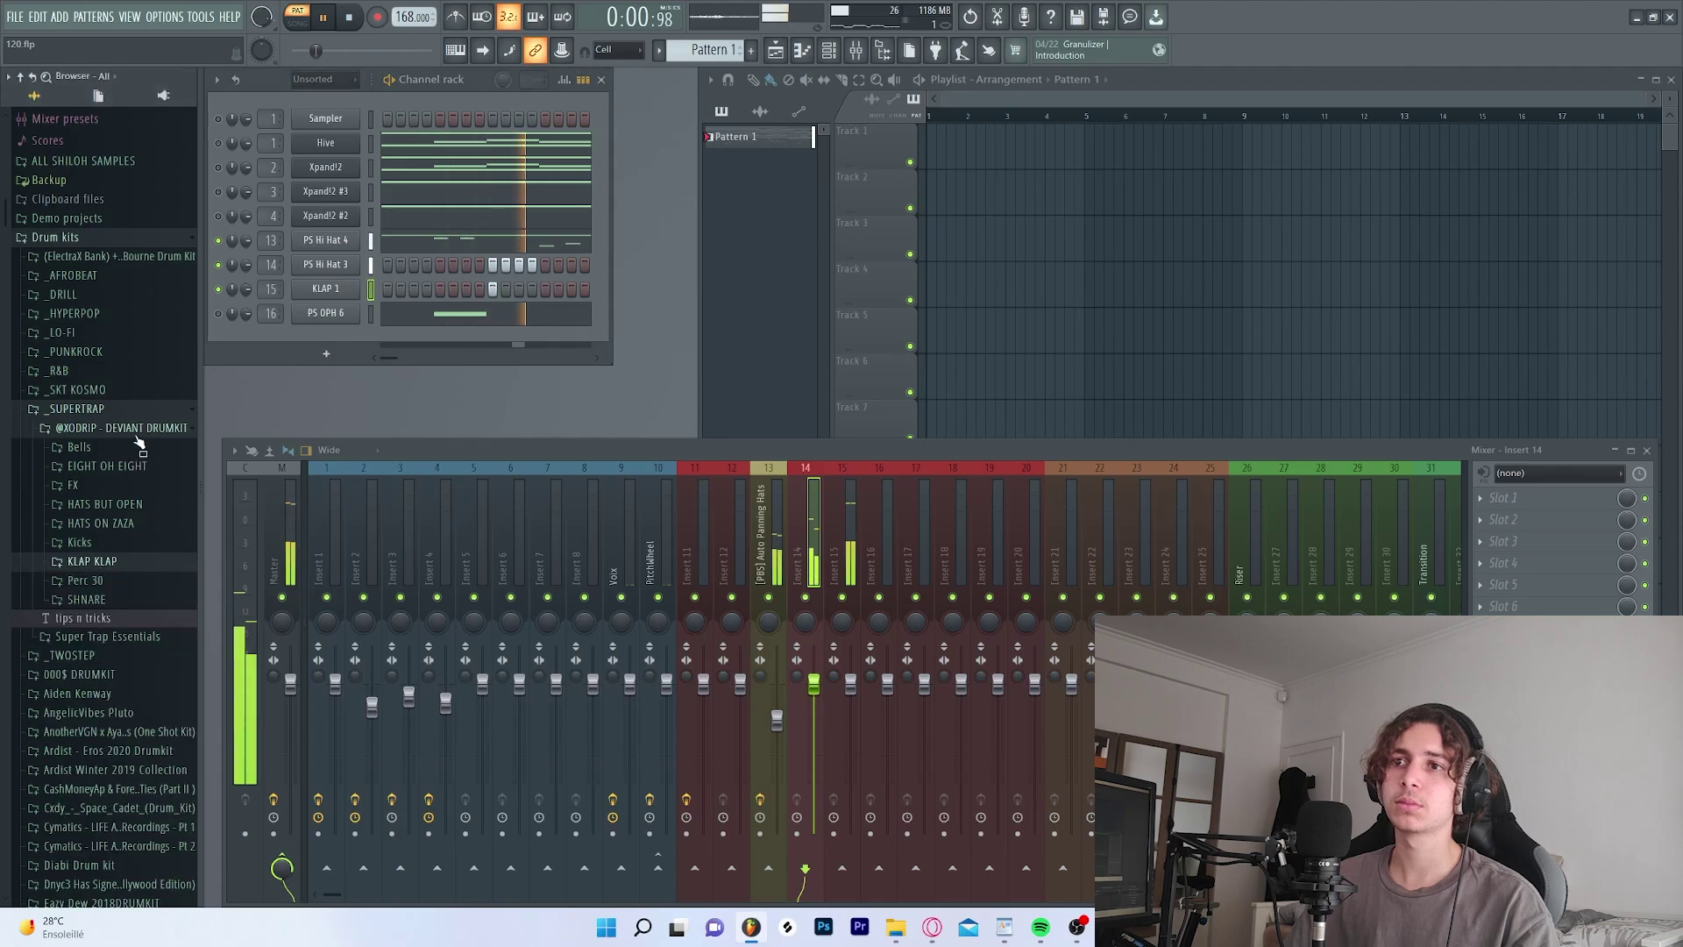
- Browse the clap and snare samples of the Super Trap Essentials kit and add PS Snare 5 as a new channel
left_click(105, 637)
left_click(81, 485)
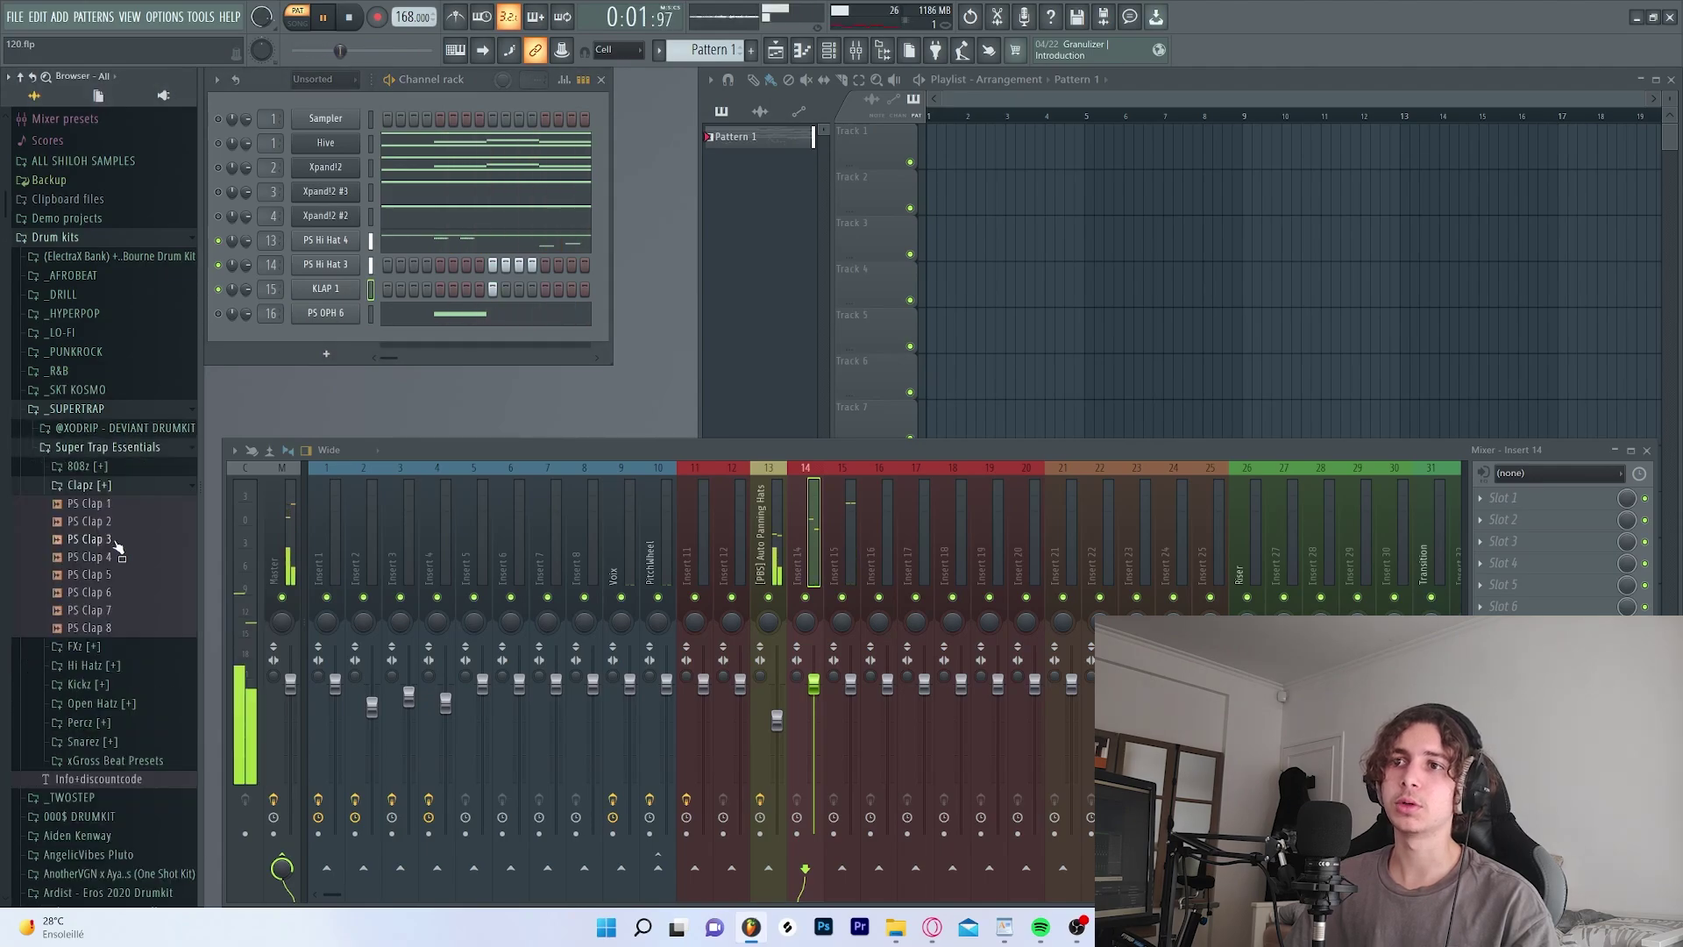
left_click(137, 484)
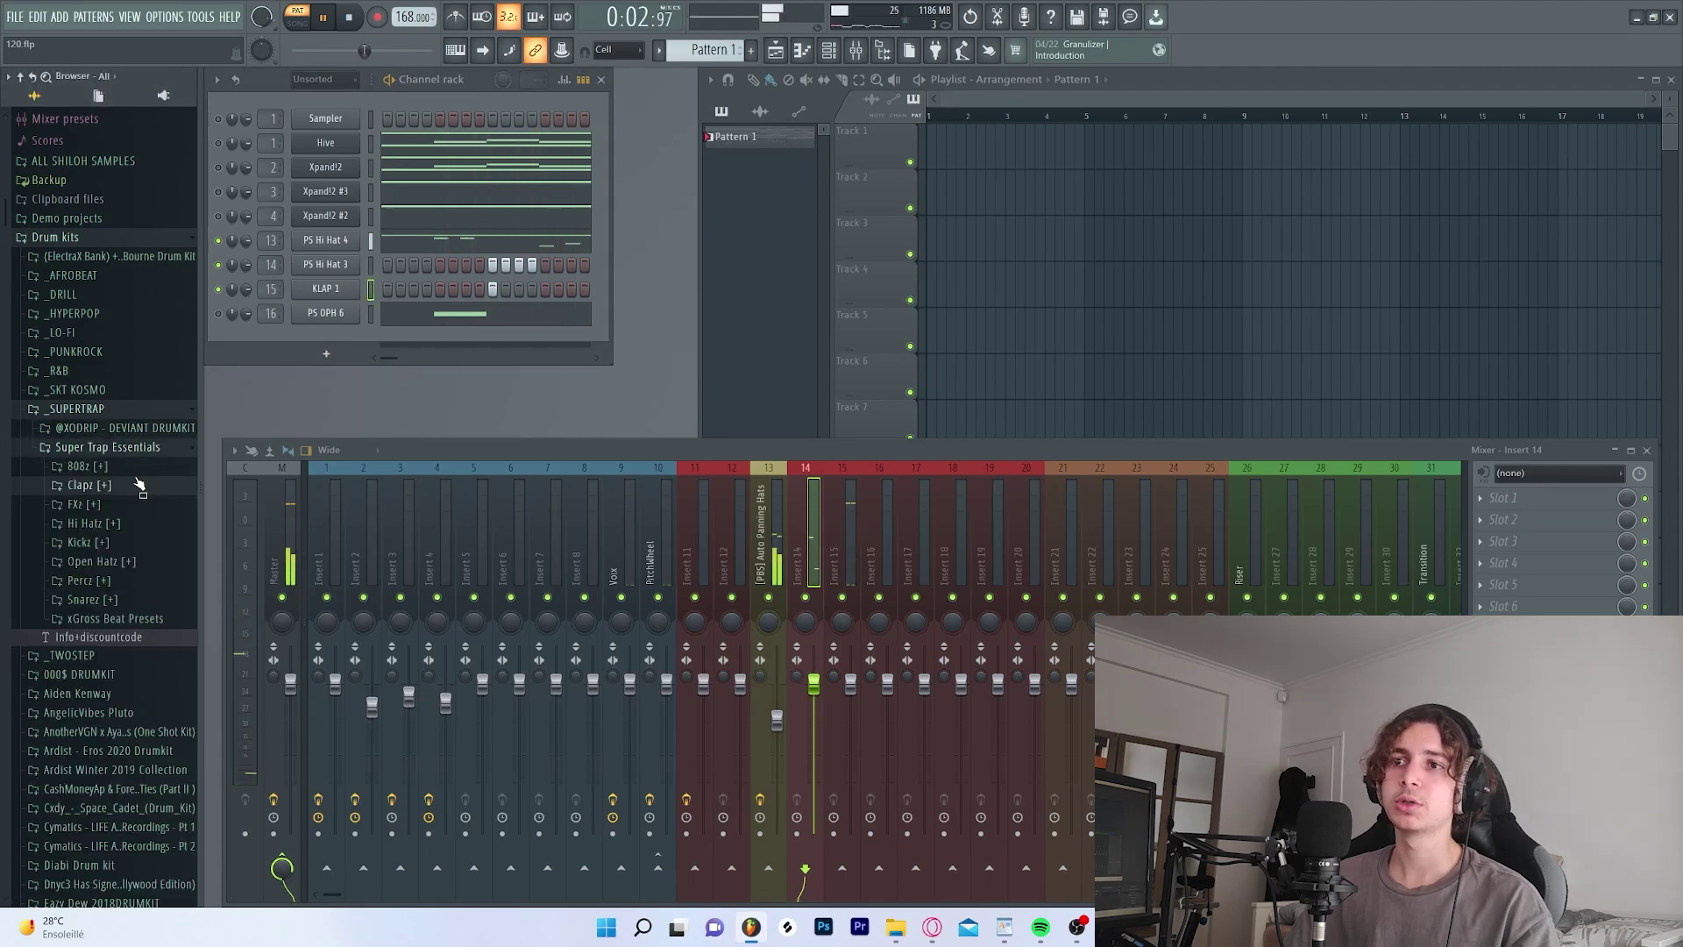
left_click(117, 603)
left_click_drag(94, 689, 225, 344)
right_click(334, 348)
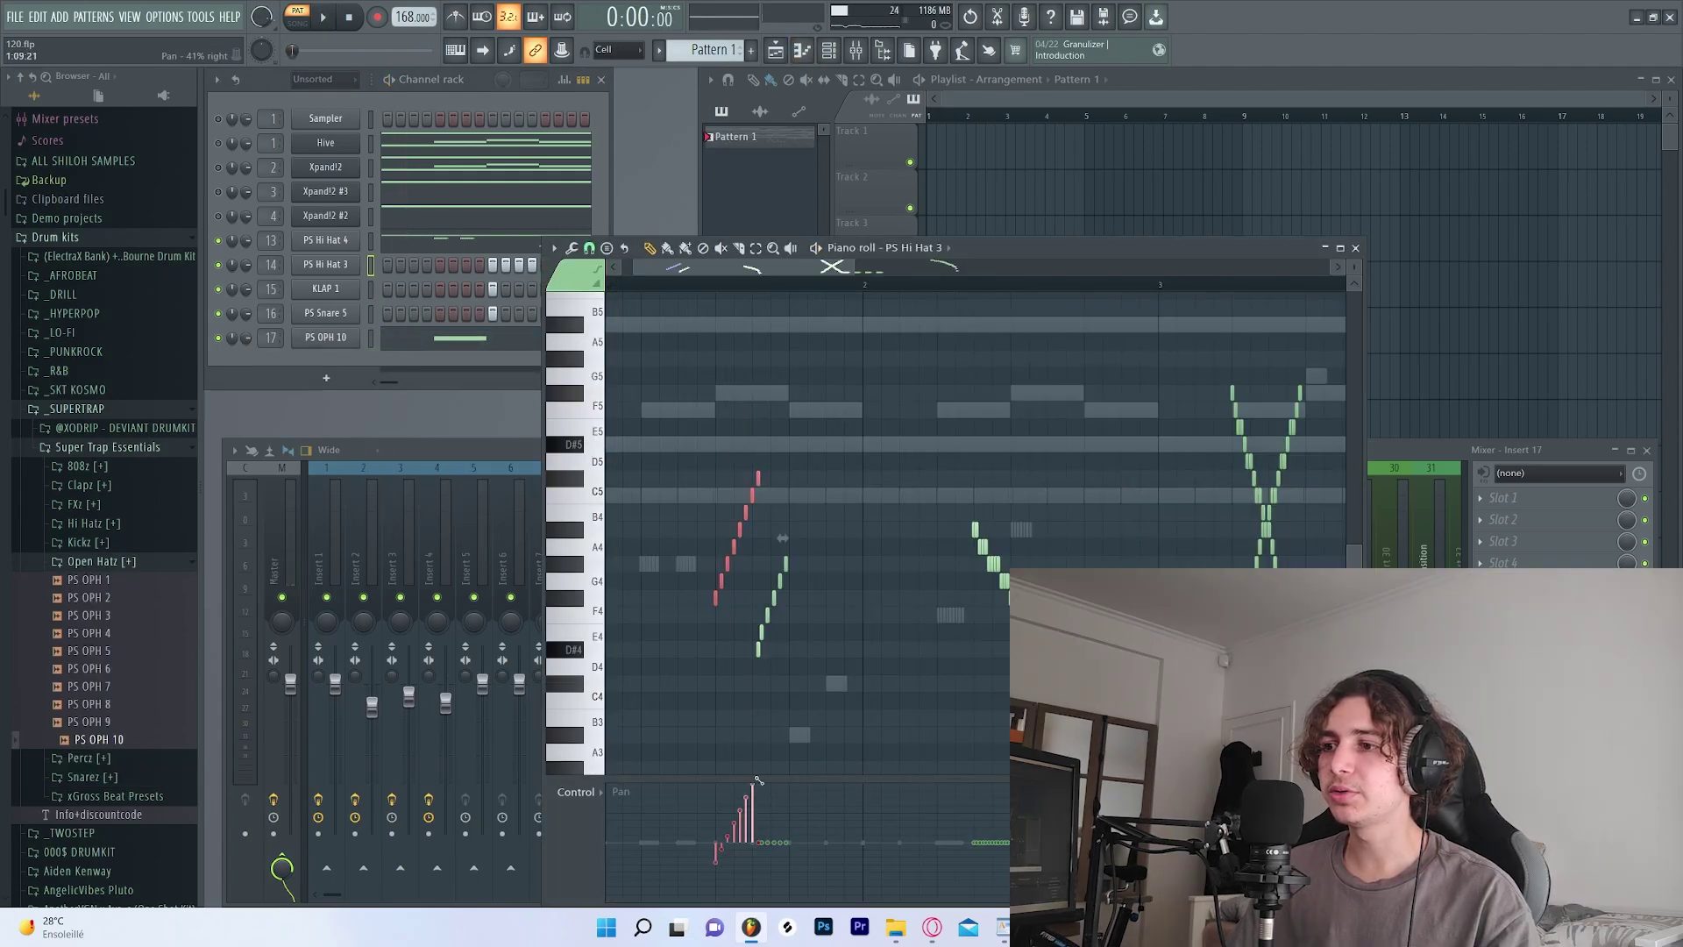
- Ramp the panning of the two rising PS Hi Hat 3 runs in bar 1, the first toward the right and the second from the left
left_click_drag(758, 780, 768, 783)
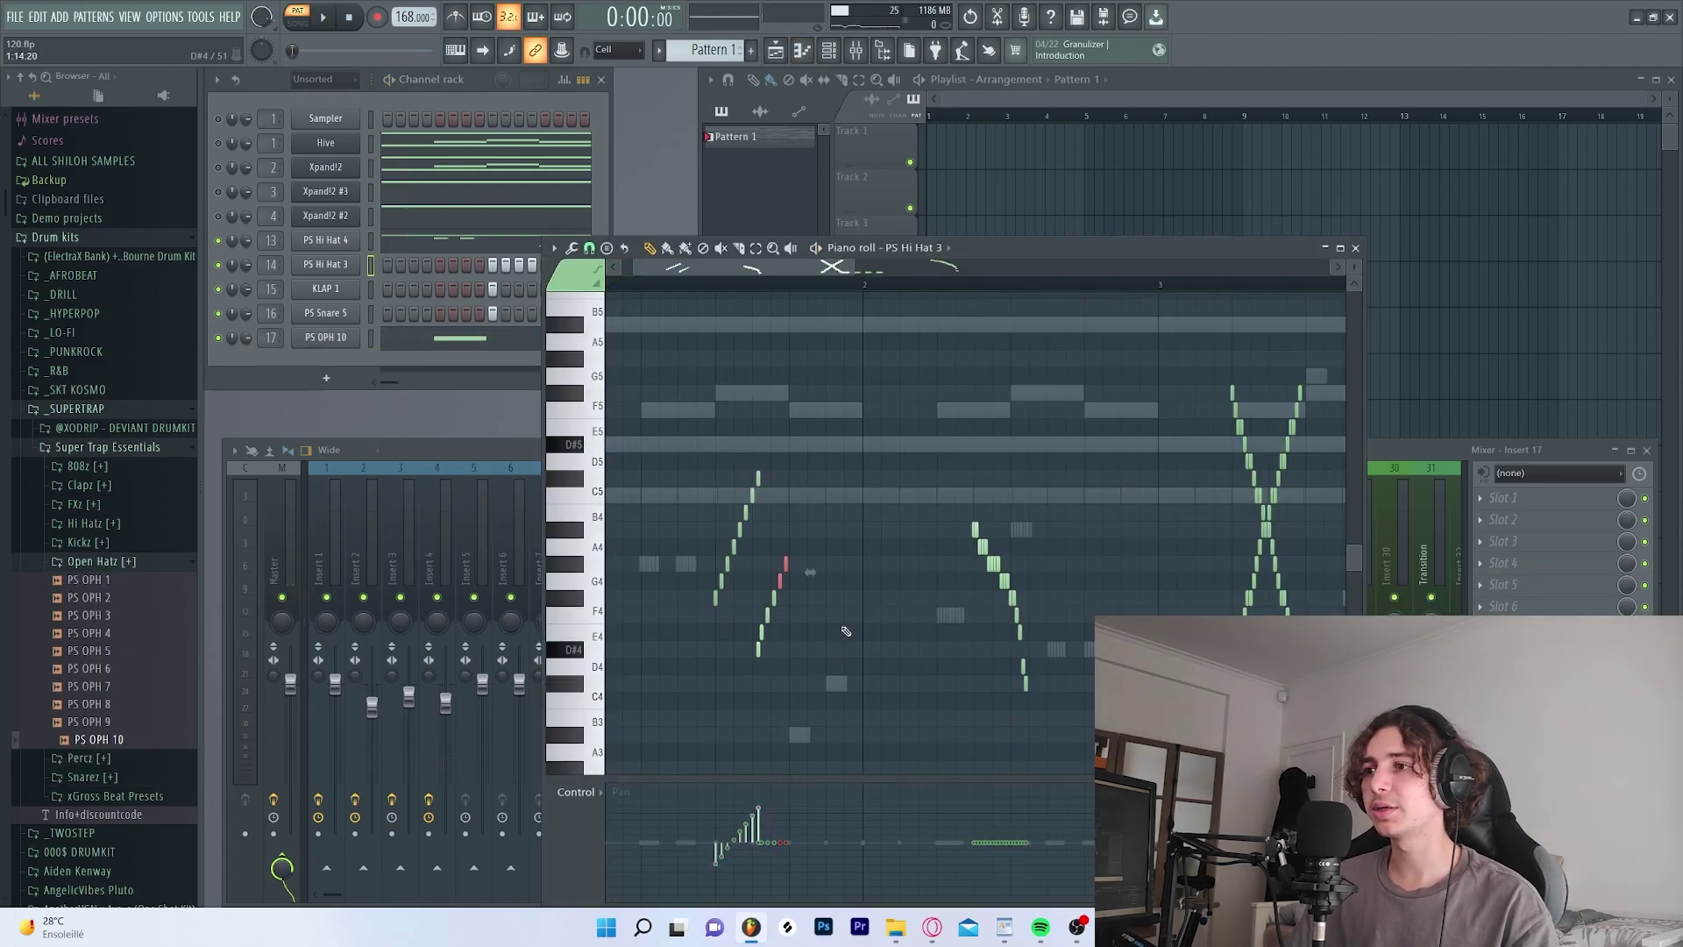
left_click_drag(841, 539, 747, 668)
left_click_drag(788, 844, 760, 897)
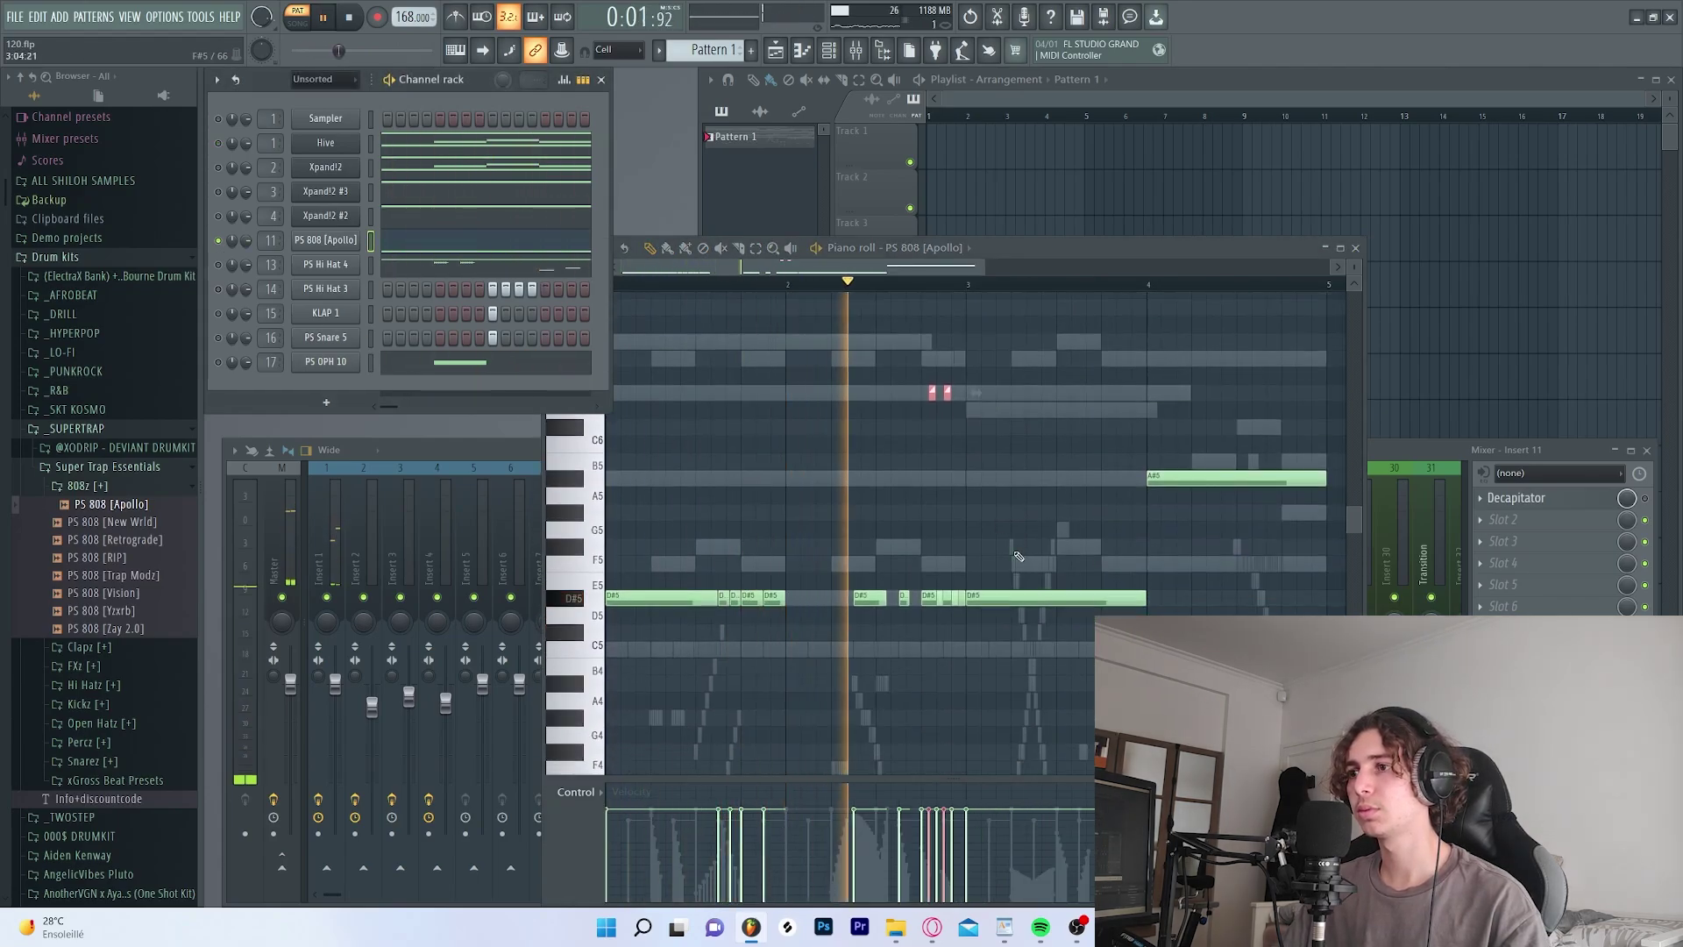
- Continue the PS 808 [Apollo] bass line through bars 3 and 4 with D#5, A#5, C#5, B4 and A#4 notes
left_click(1048, 598)
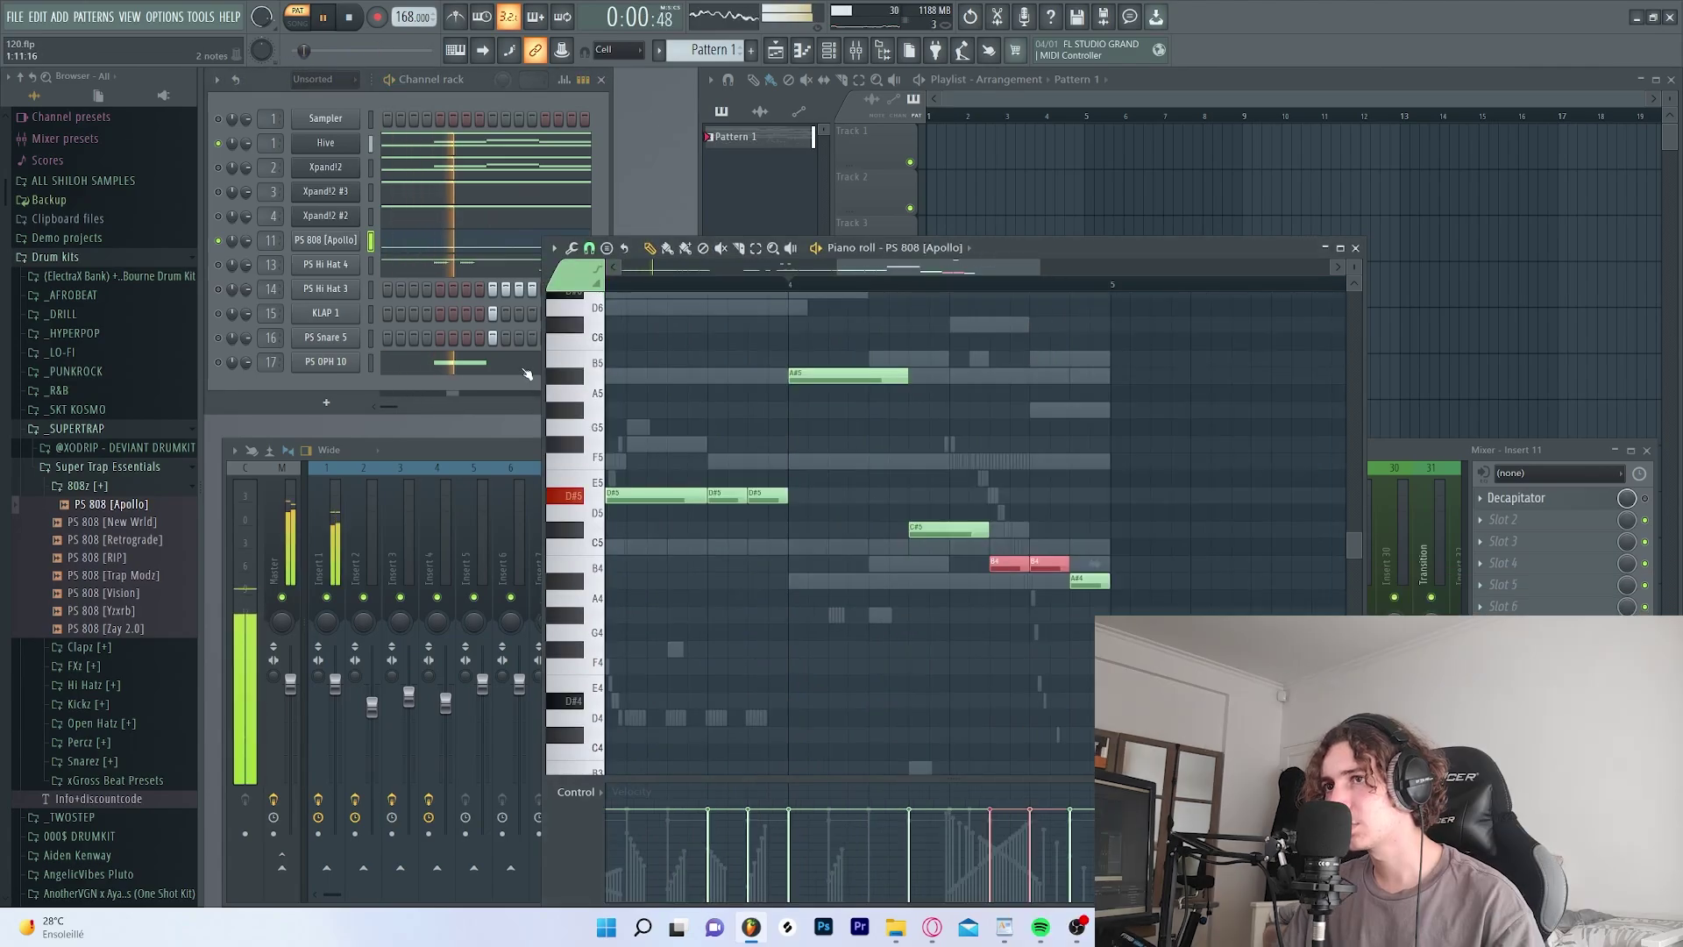
scroll(953, 521, "down", 3)
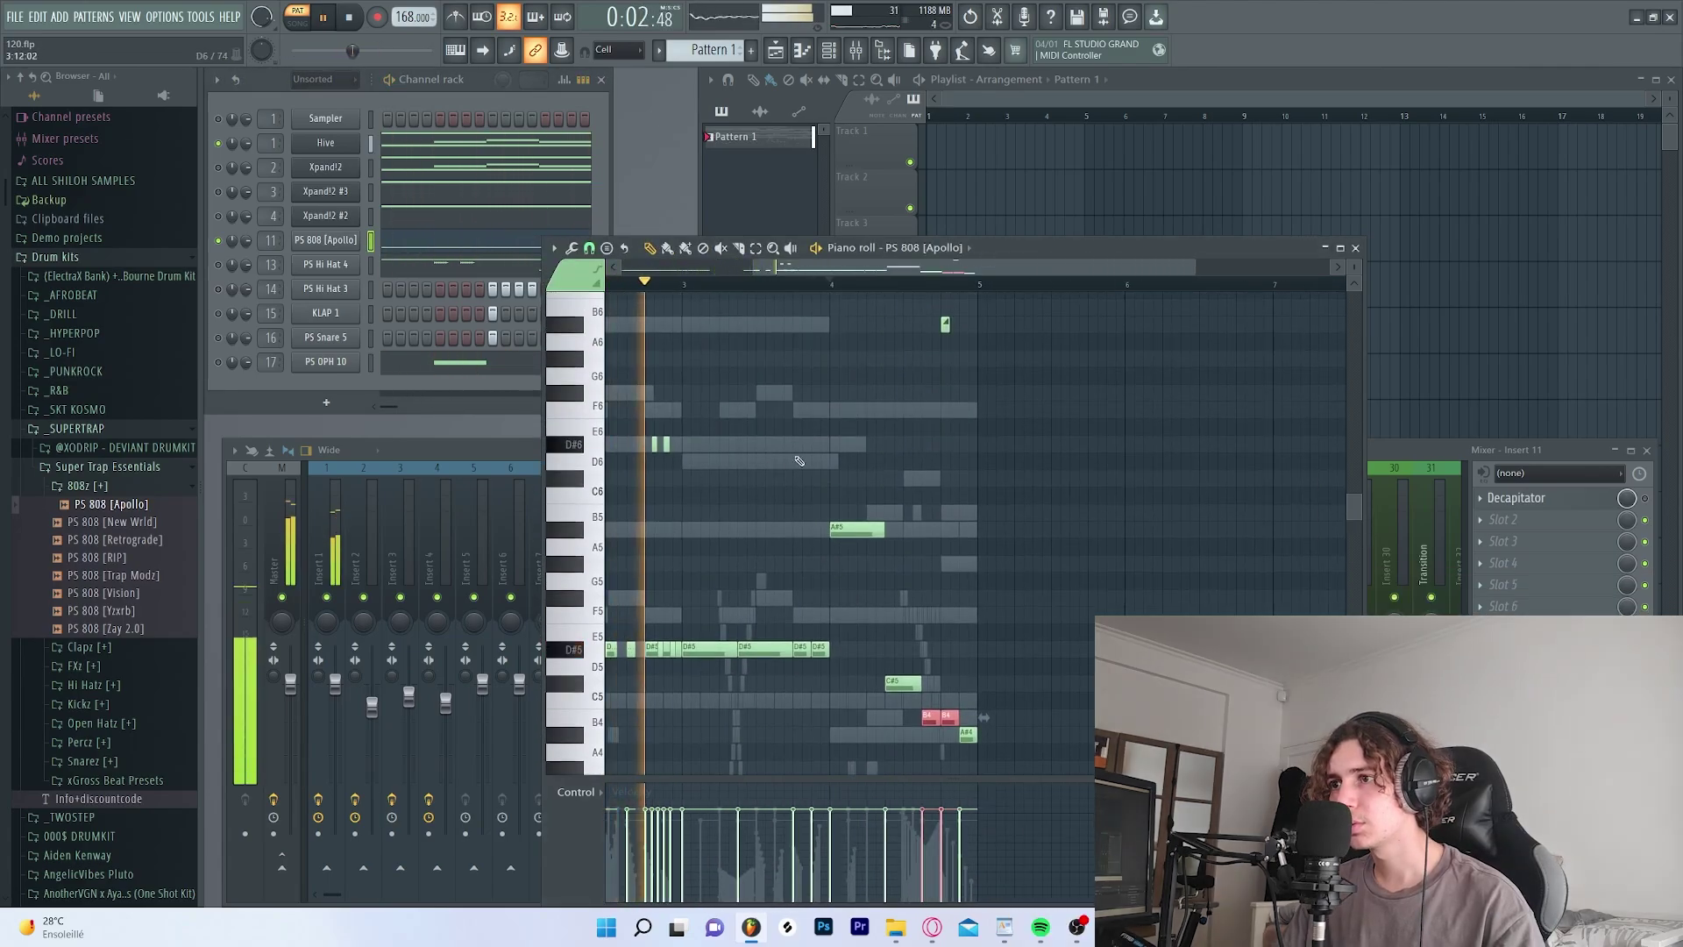
scroll(981, 553, "down", 2)
- Check the PS Kick 1 notes along the bars during playback and close the piano roll
scroll(956, 526, "up", 3)
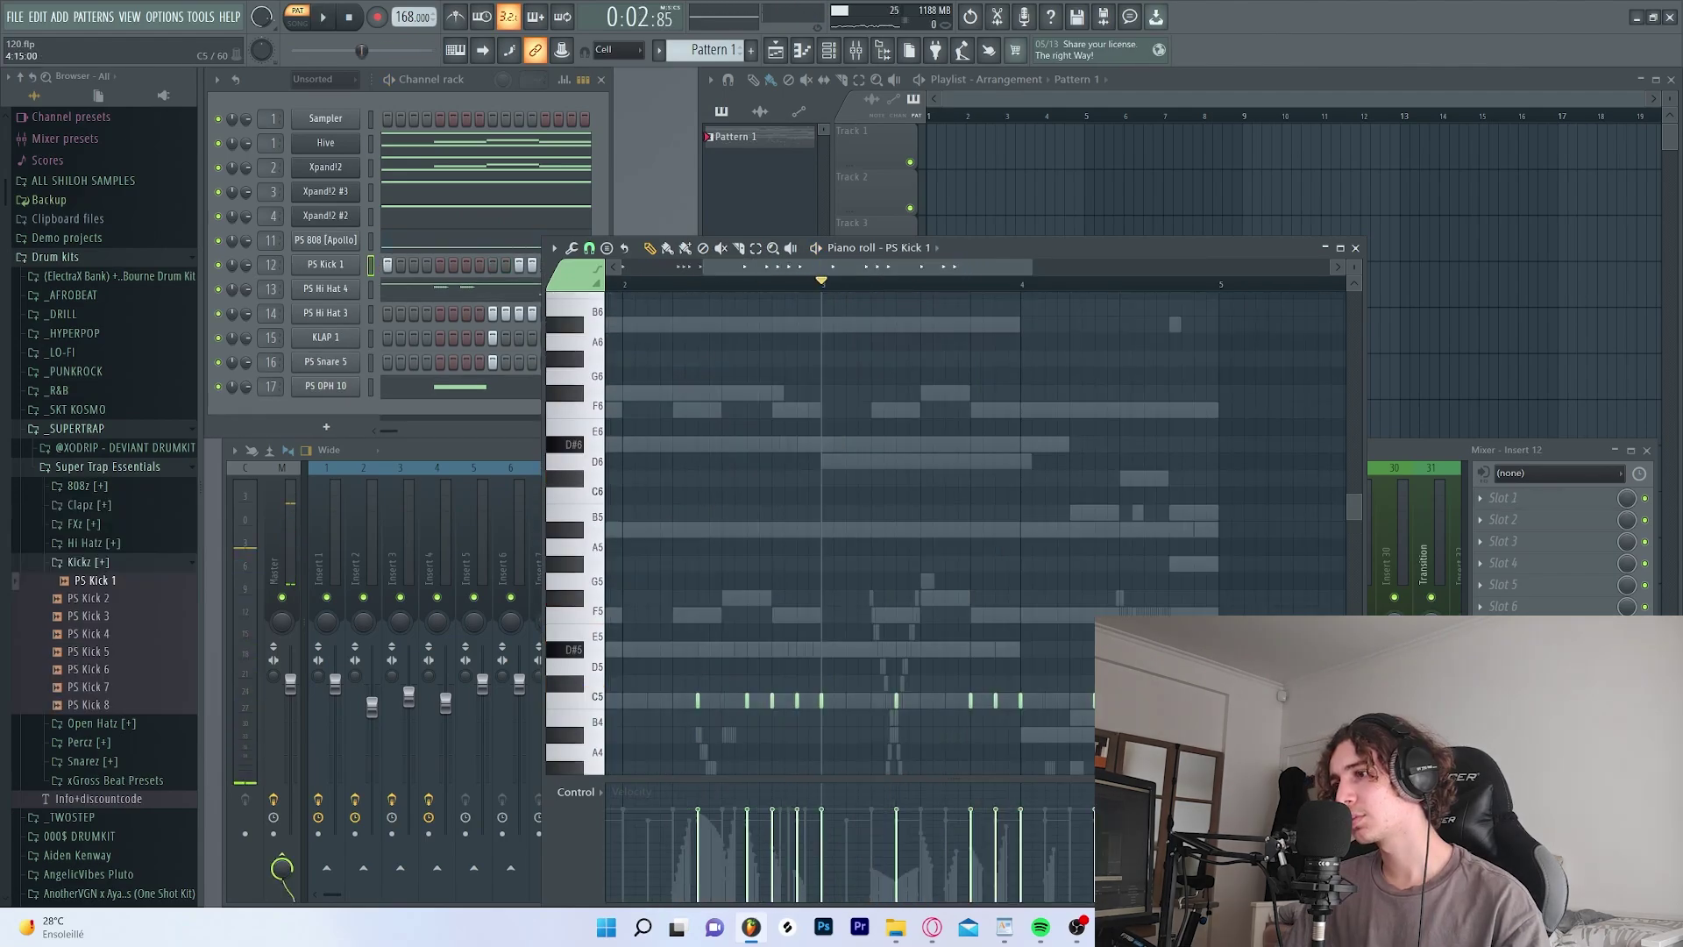
scroll(1127, 566, "down", 3)
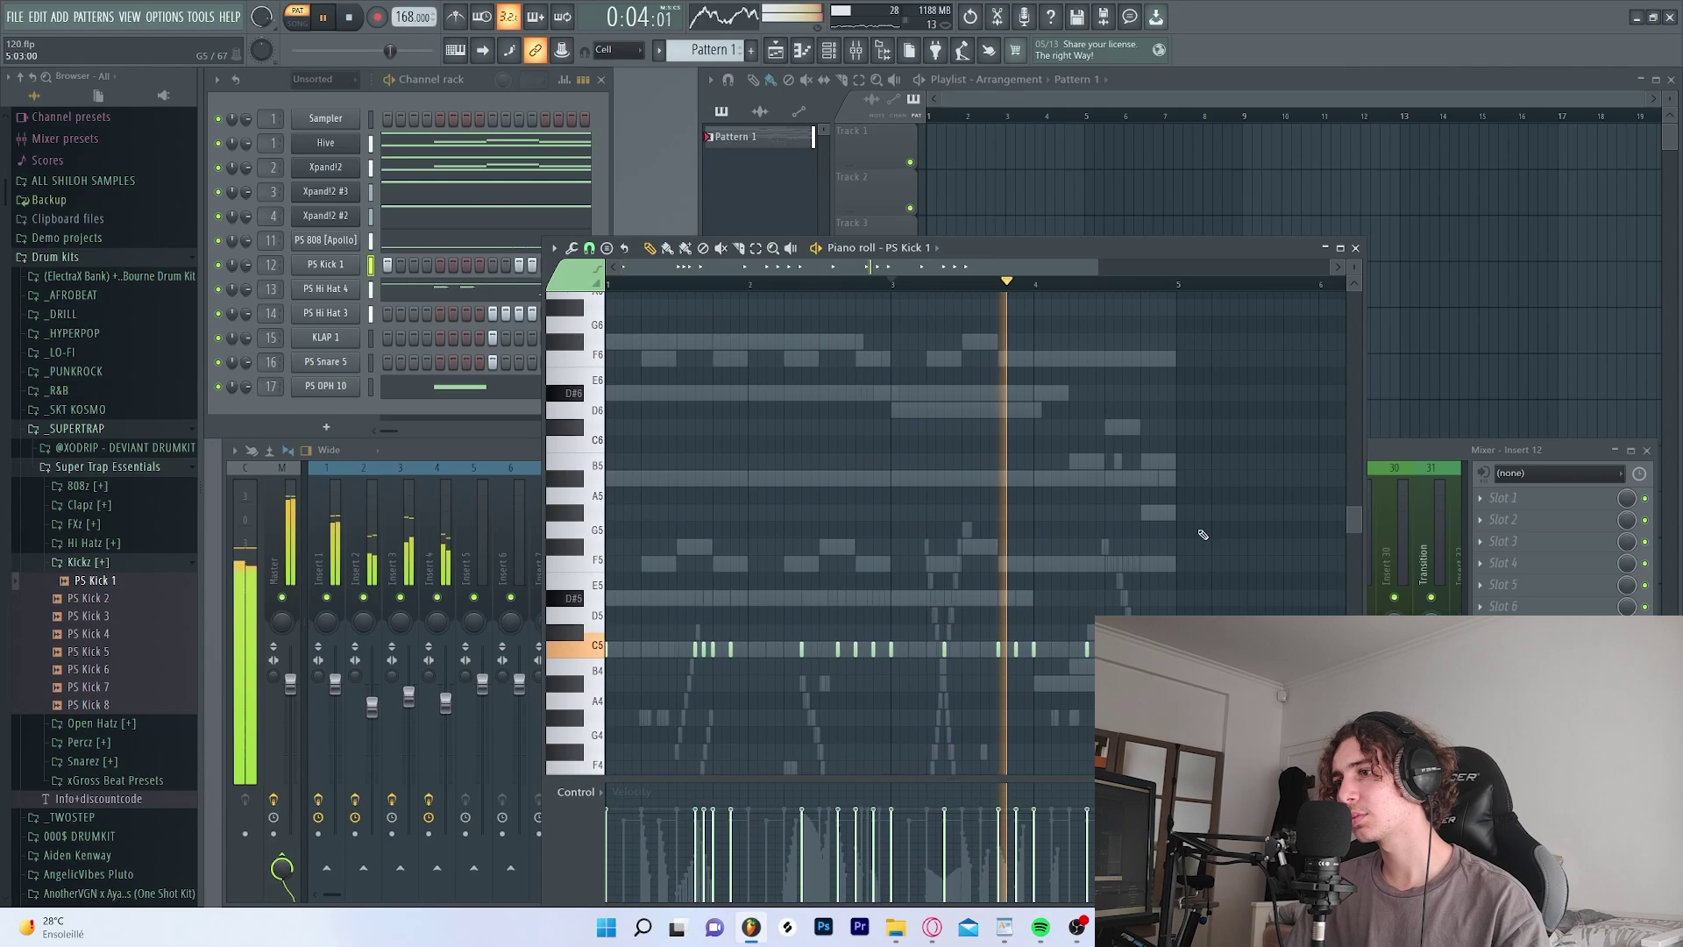
left_click(1355, 249)
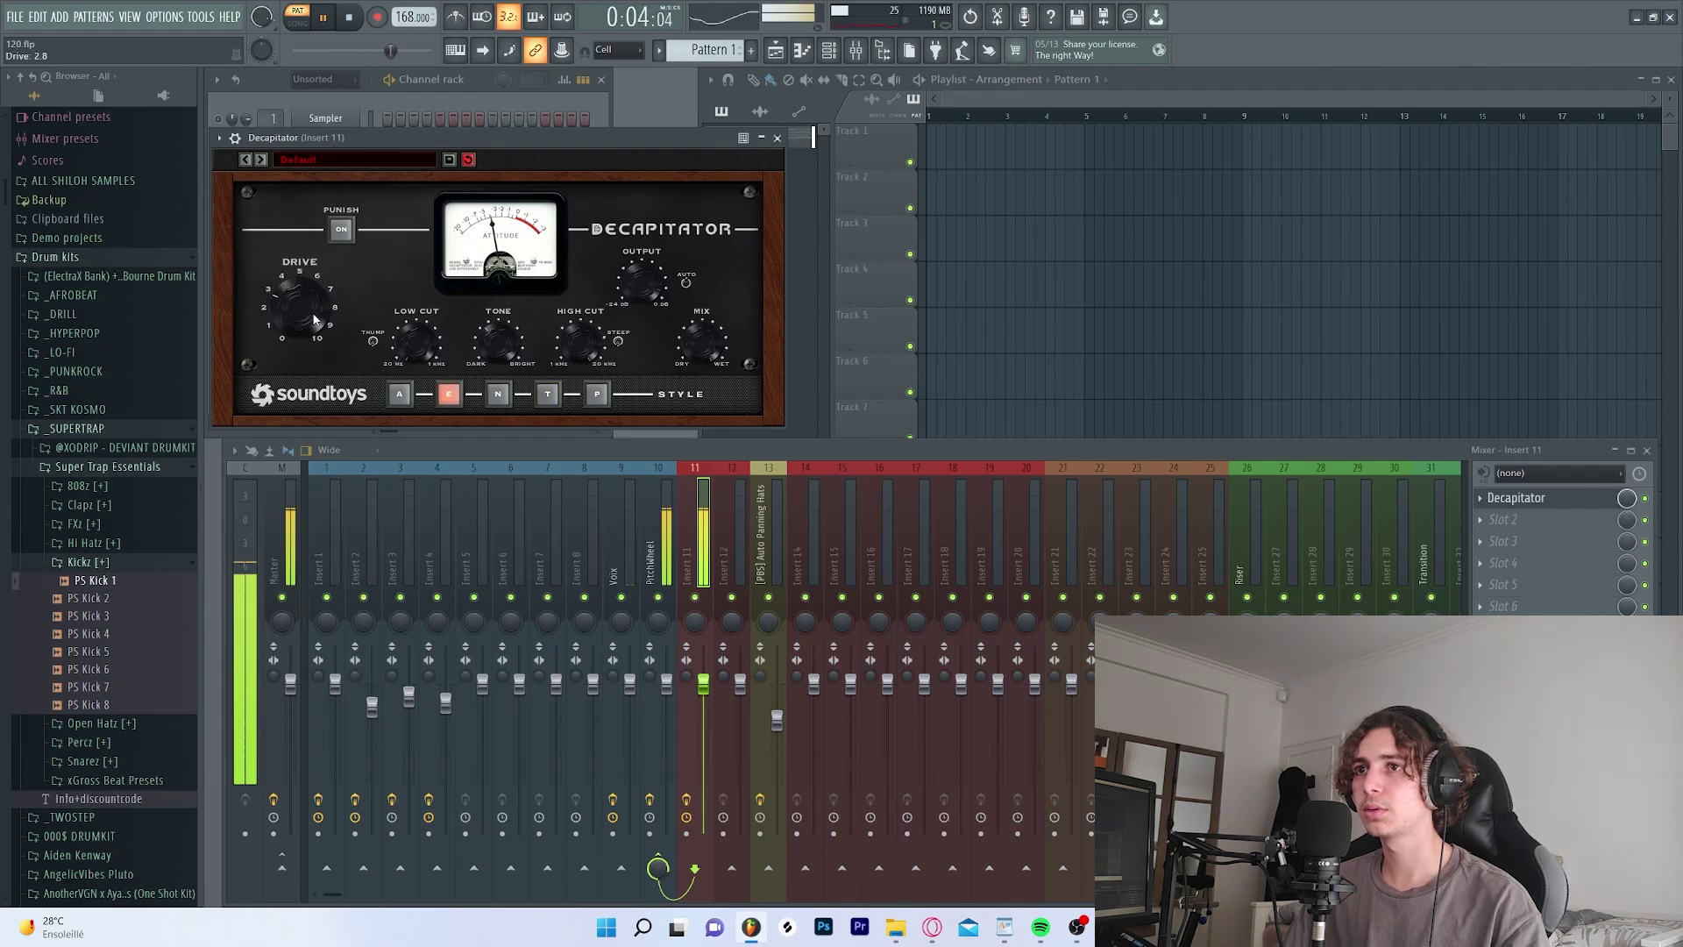
- Set the Decapitator drive on Insert 11 to 2.8, close the plugin and select mixer Insert 14
left_click(776, 139)
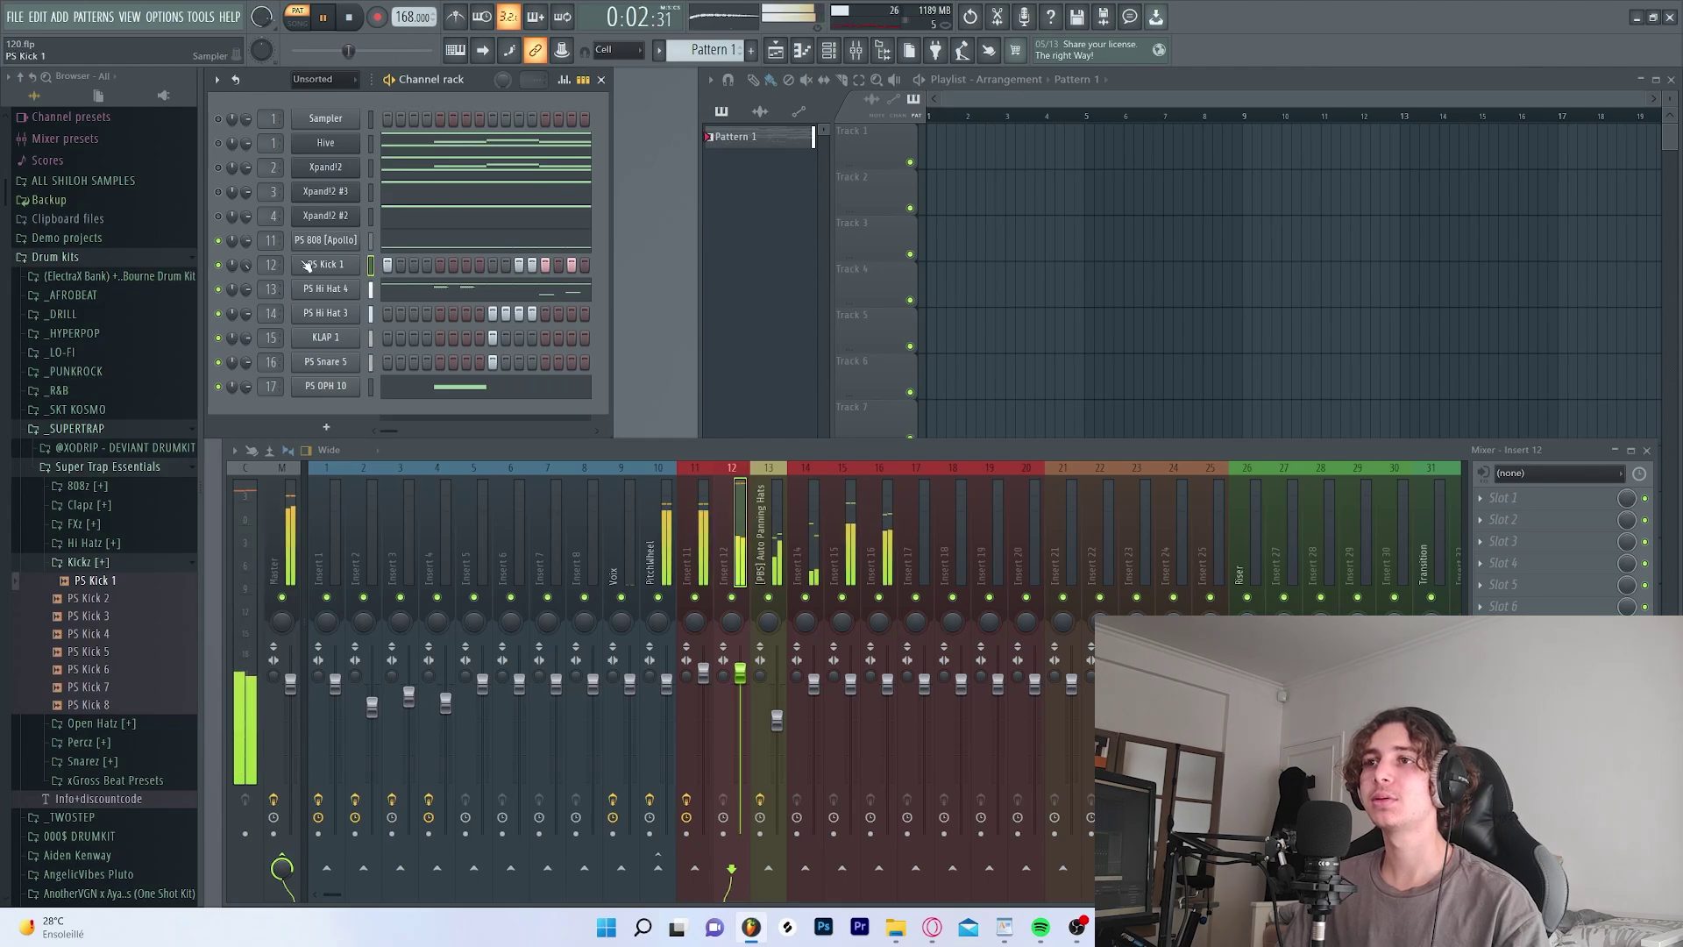
left_click(819, 535)
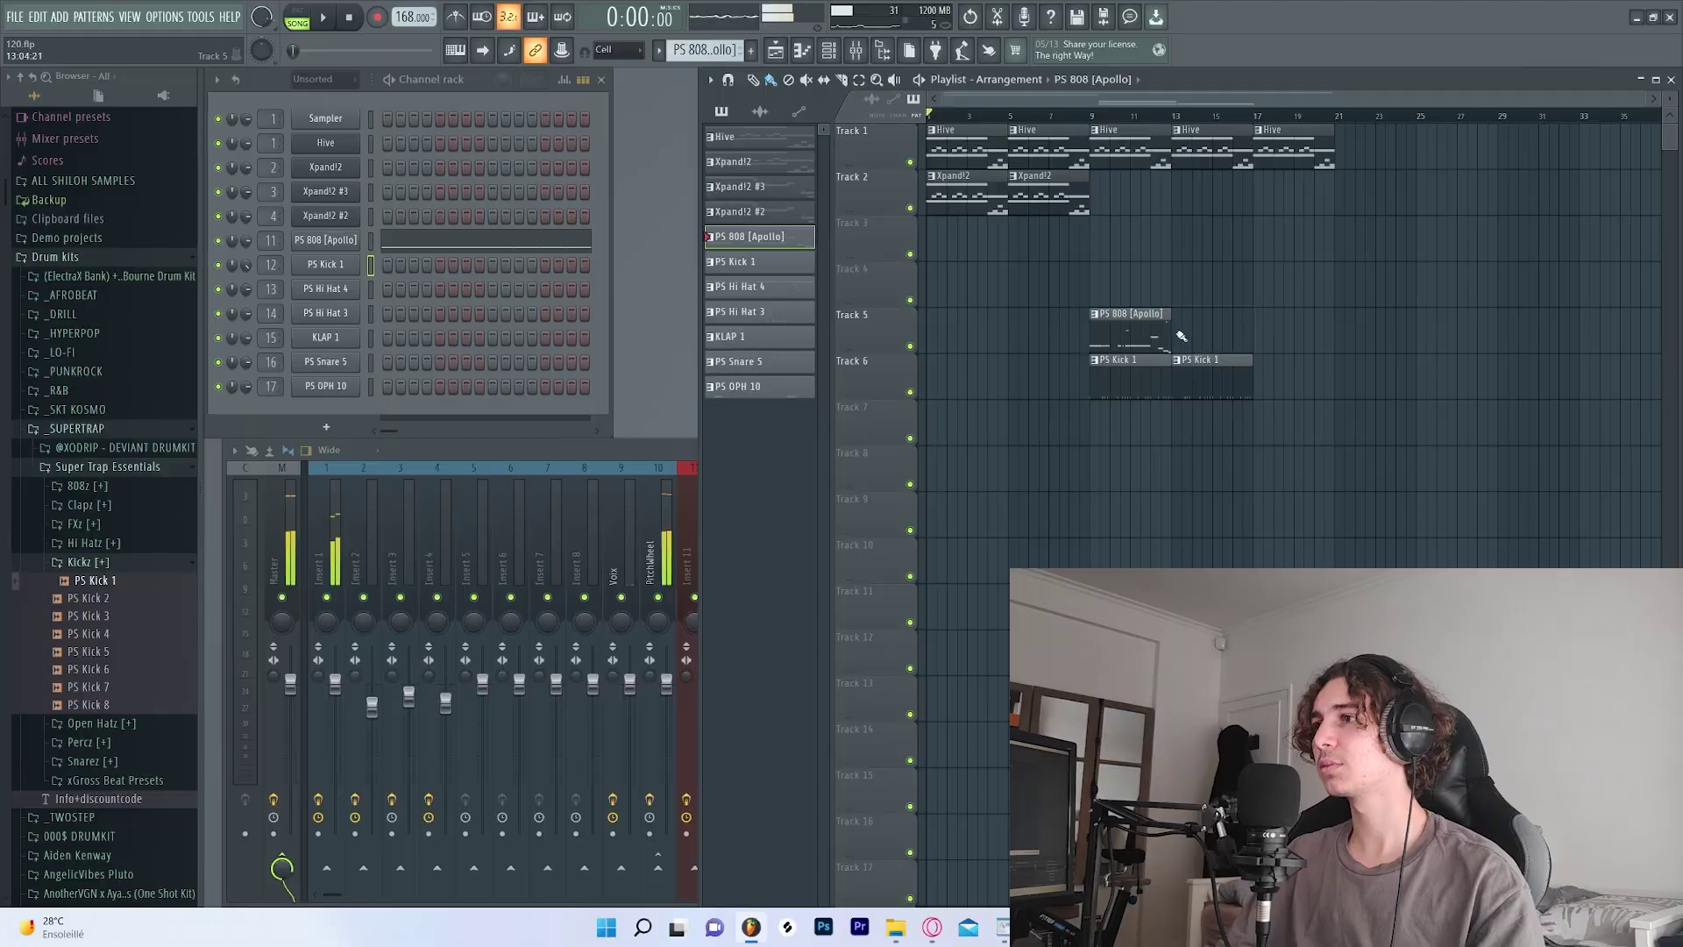
- Extend the PS 808 [Apollo] clip over bars 9 to 16 on Track 5 and vary the bass line in pattern bars 5 to 8
left_click_drag(1176, 341, 1236, 335)
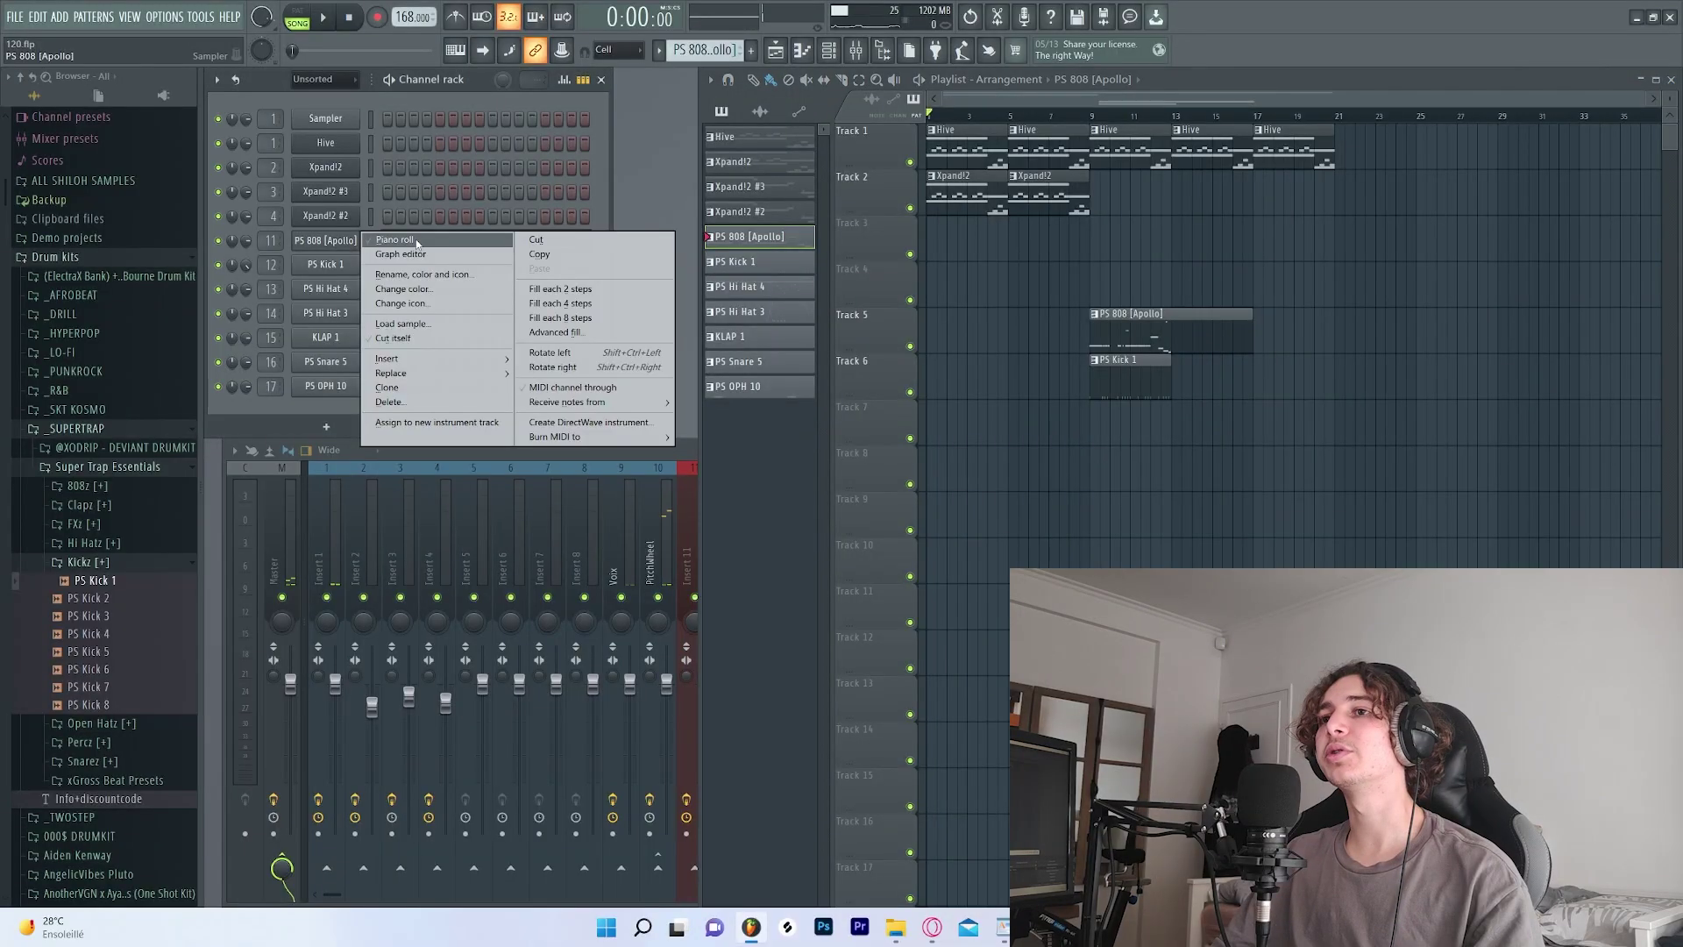
left_click(394, 242)
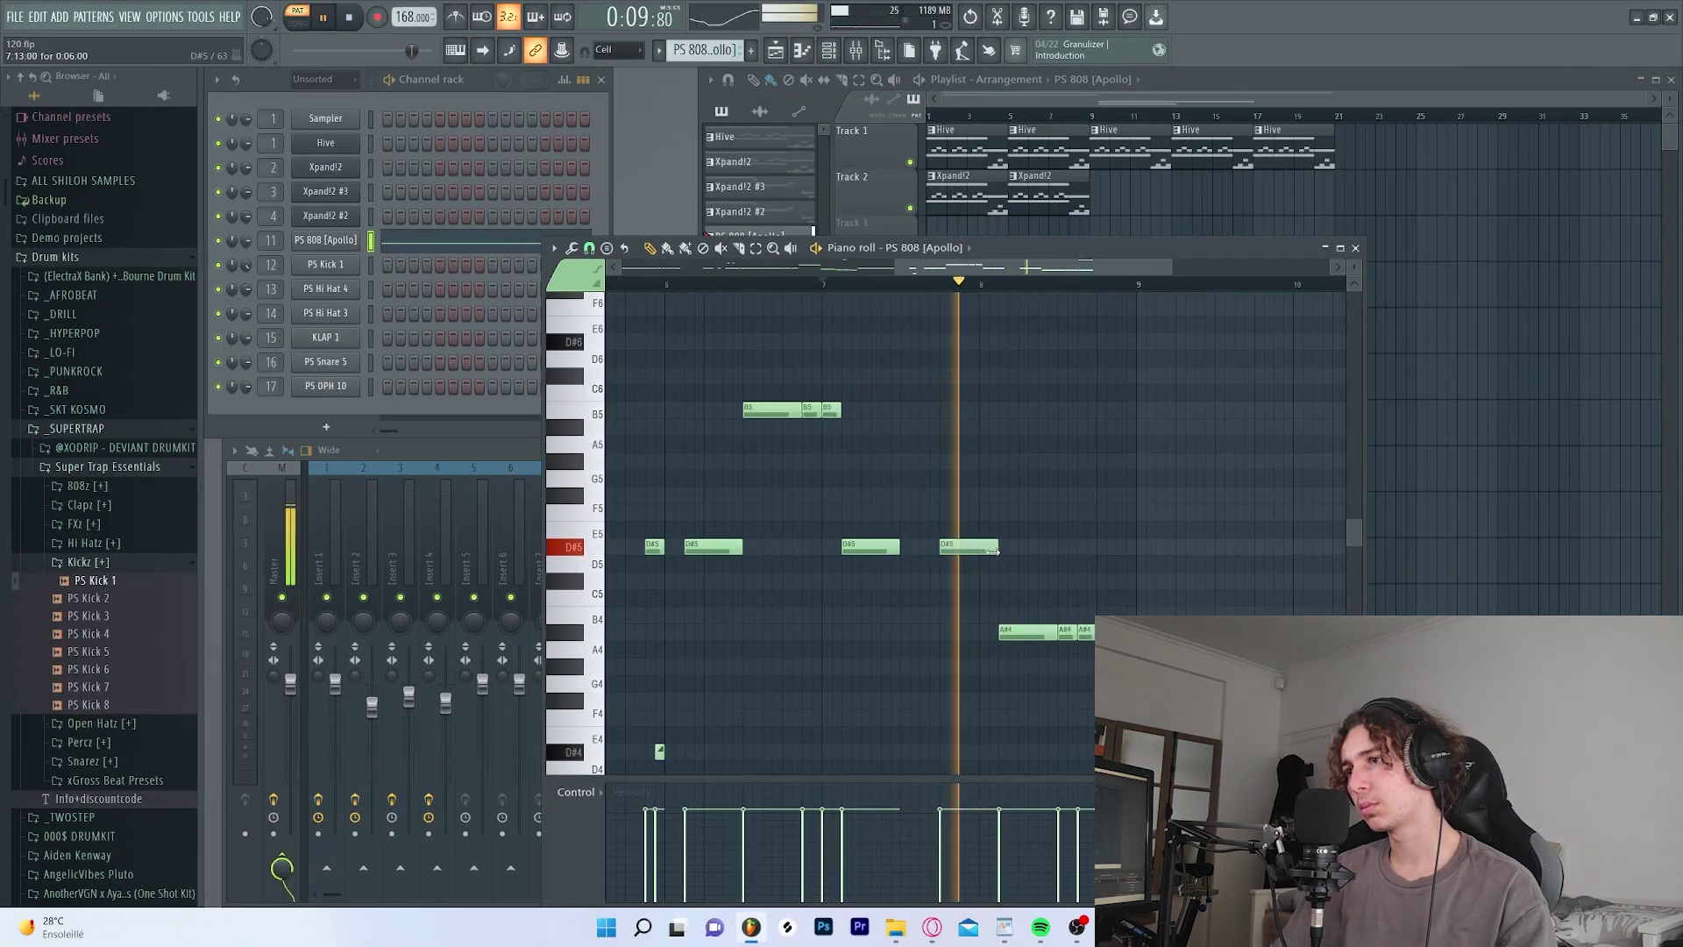
left_click_drag(979, 551, 995, 552)
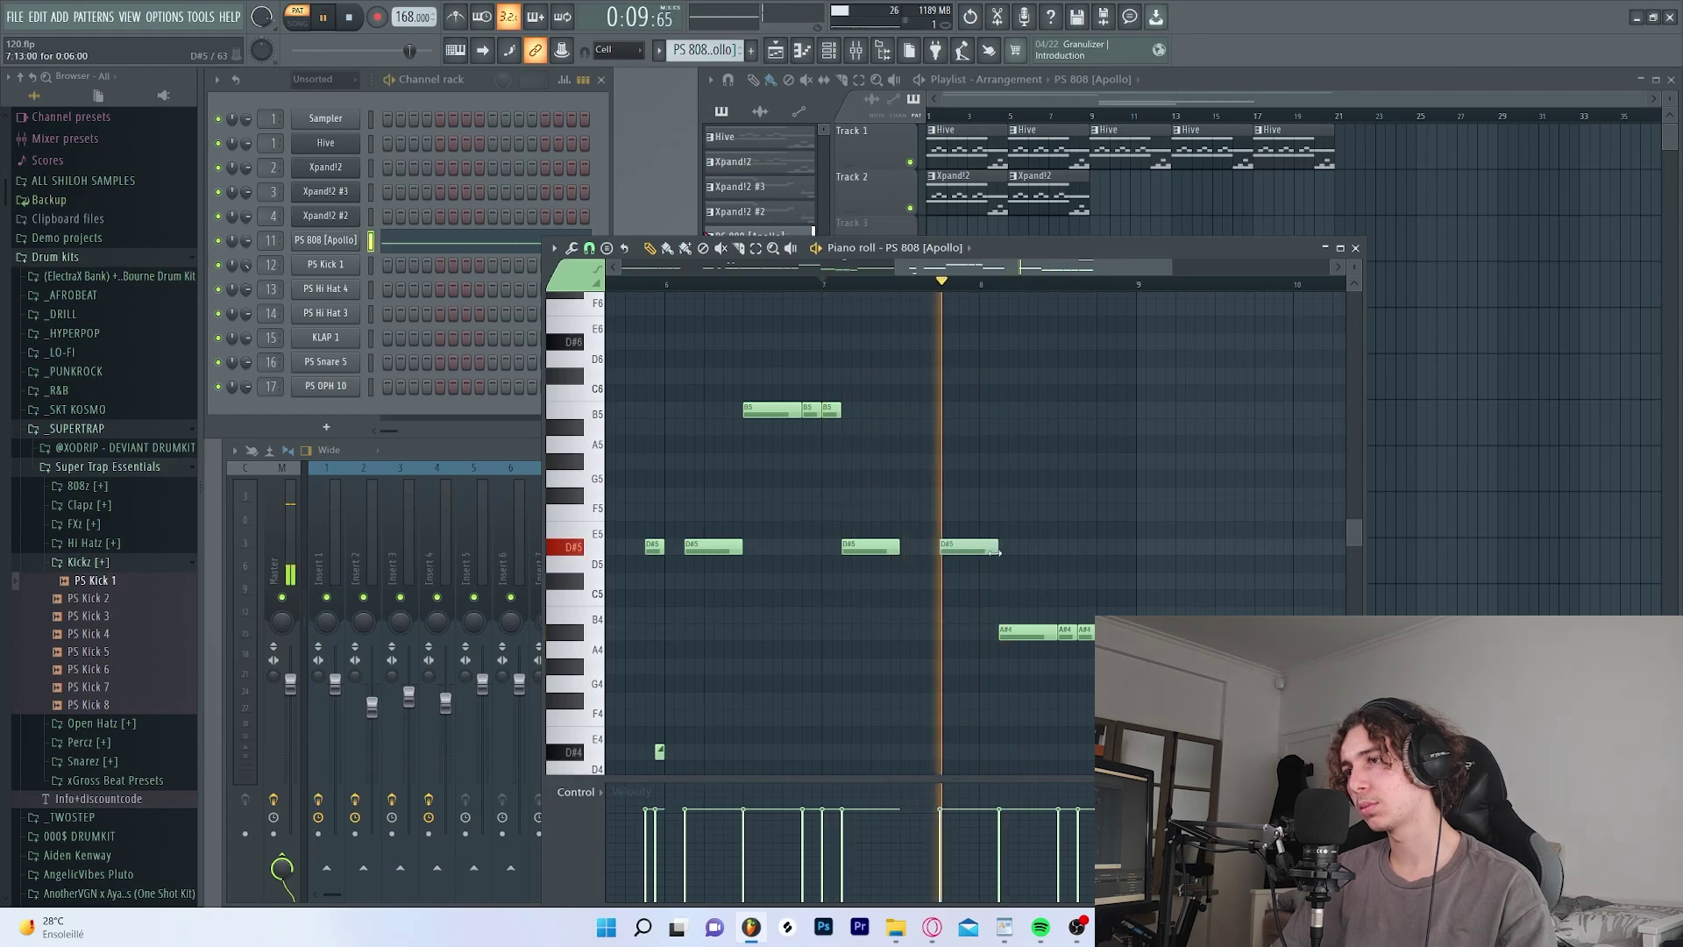
scroll(1250, 432, "down", 3, "ctrl")
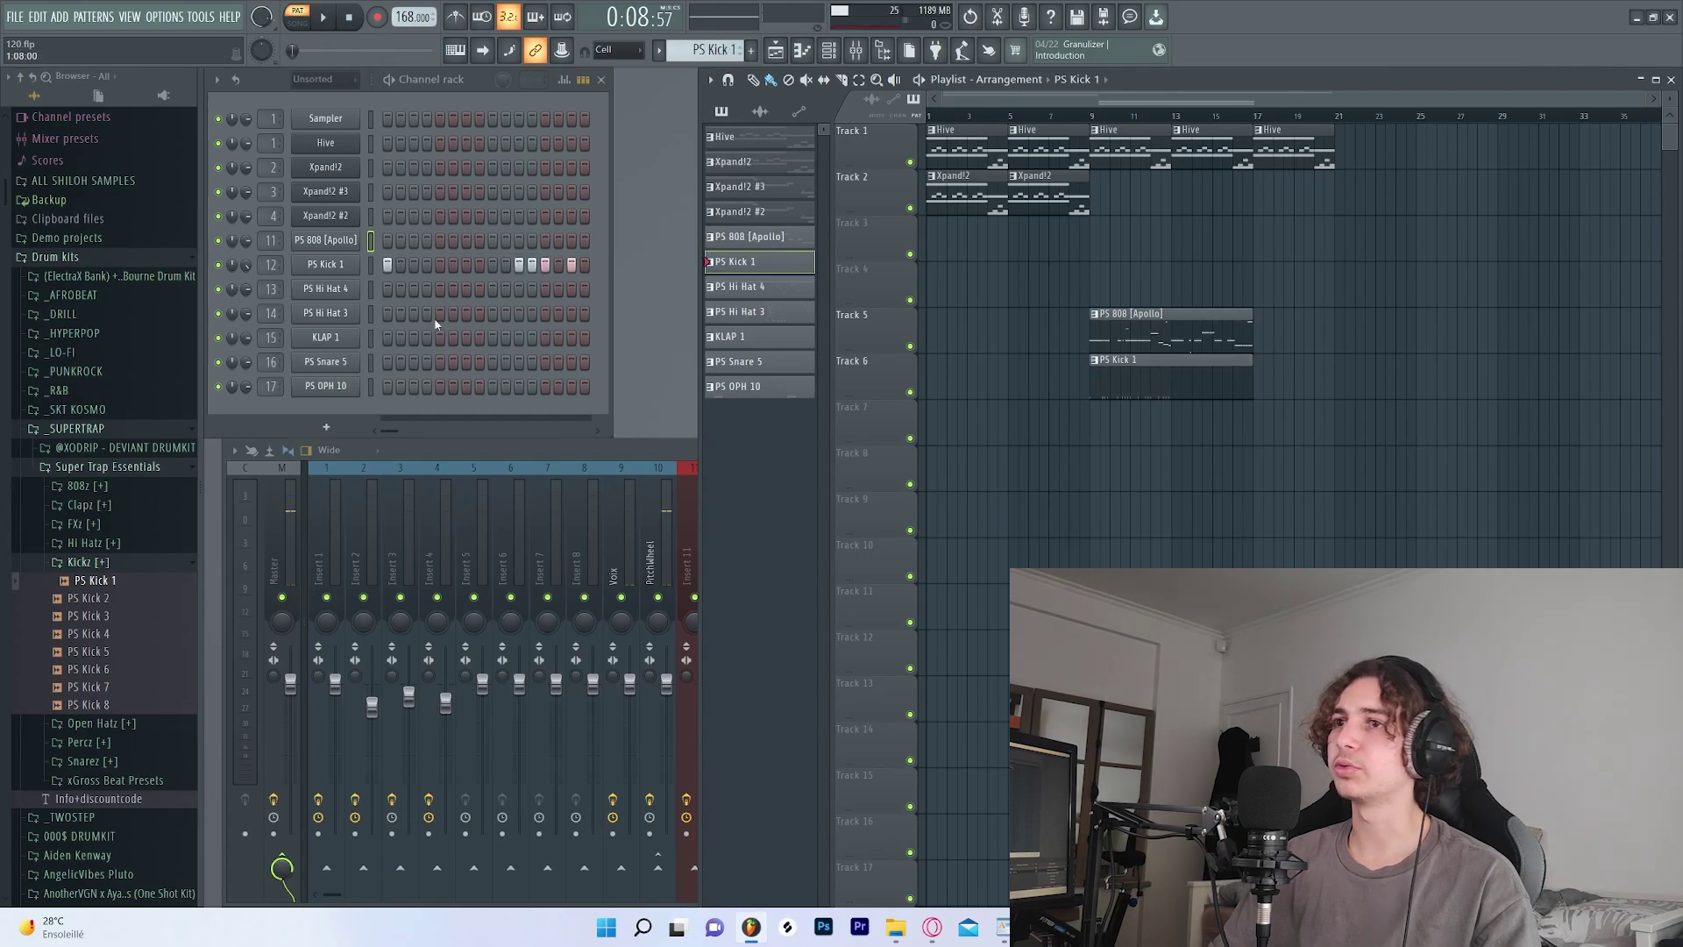
- Open the PS Kick 1 piano roll and paste the 808 notes into it as a rhythm guide
right_click(355, 261)
left_click(385, 267)
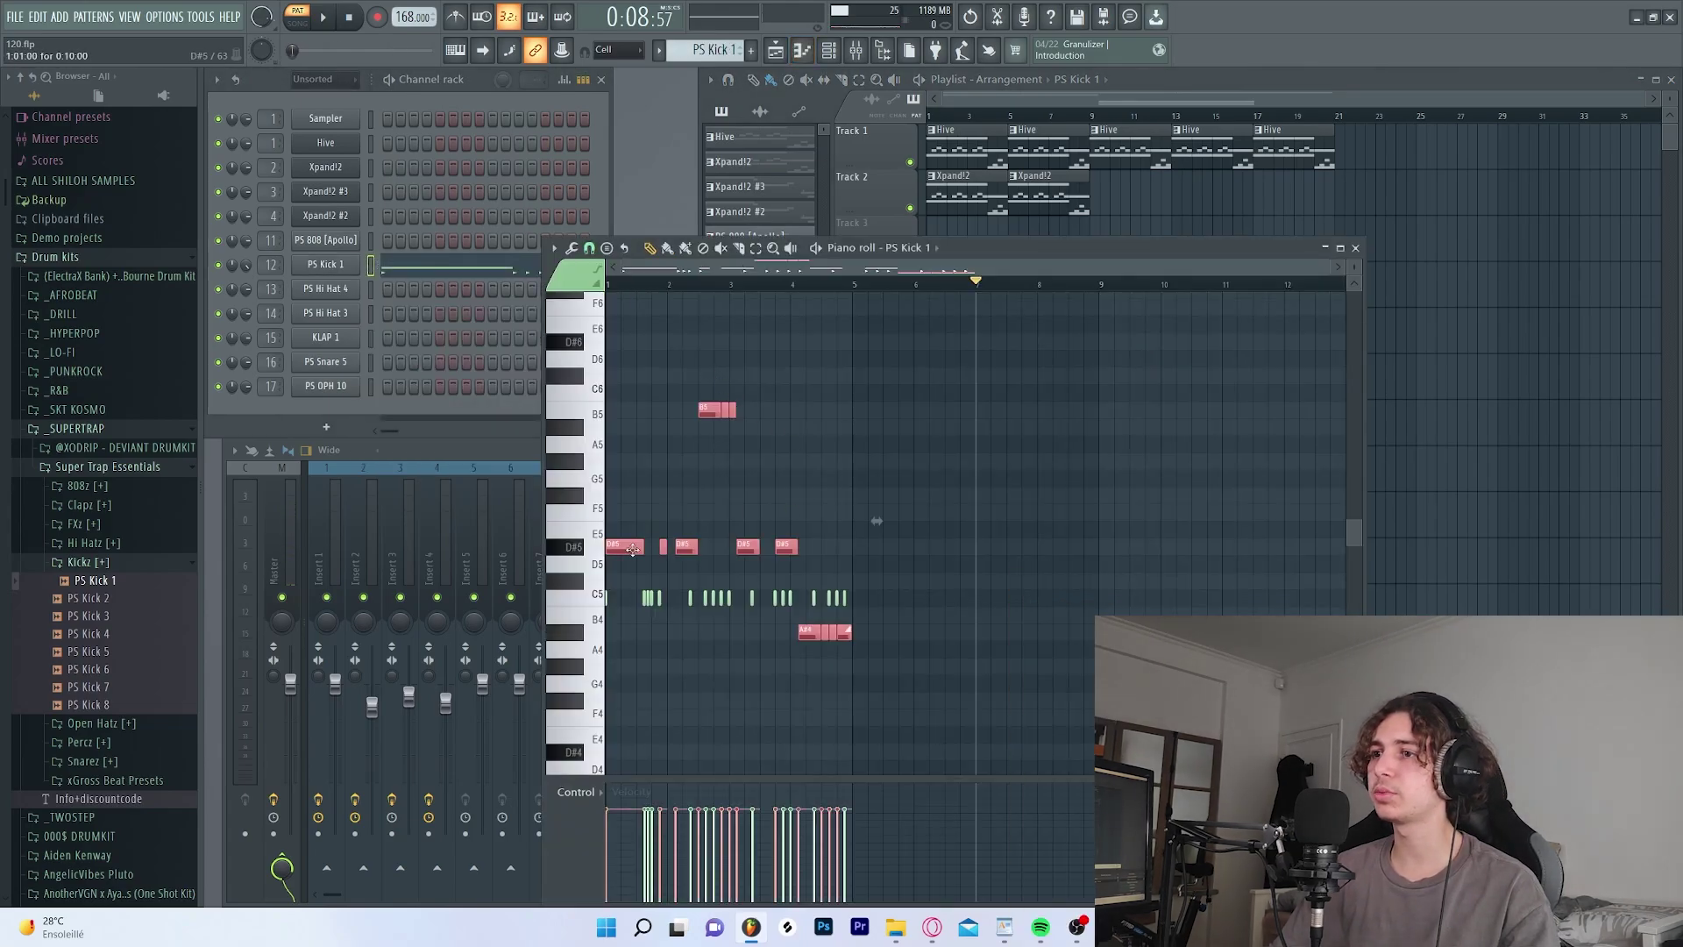